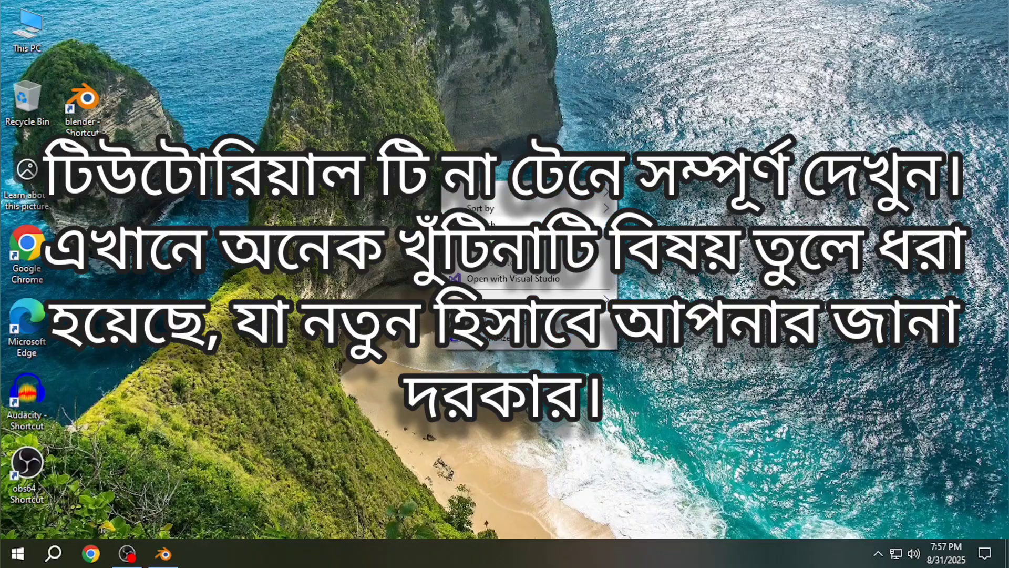
# - Switch from the desktop to Blender and dismiss its splash screen to reveal the default scene
pyautogui.click(464, 225)
pyautogui.rightClick(465, 224)
pyautogui.click(483, 269)
pyautogui.click(171, 565)
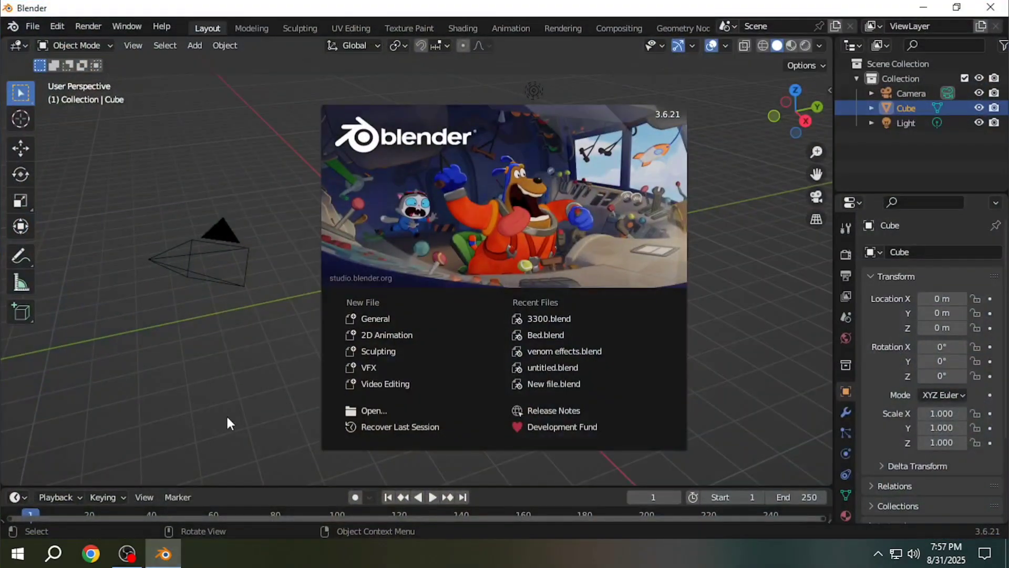
pyautogui.click(228, 418)
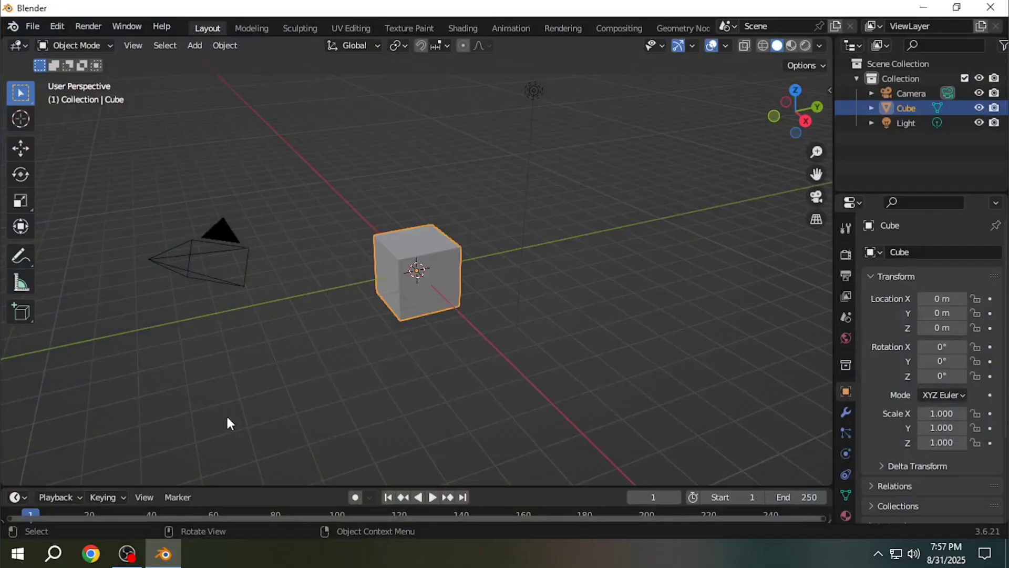
# - Deselect the default cube, select every object in the scene, and clear the selection again
pyautogui.click(227, 418)
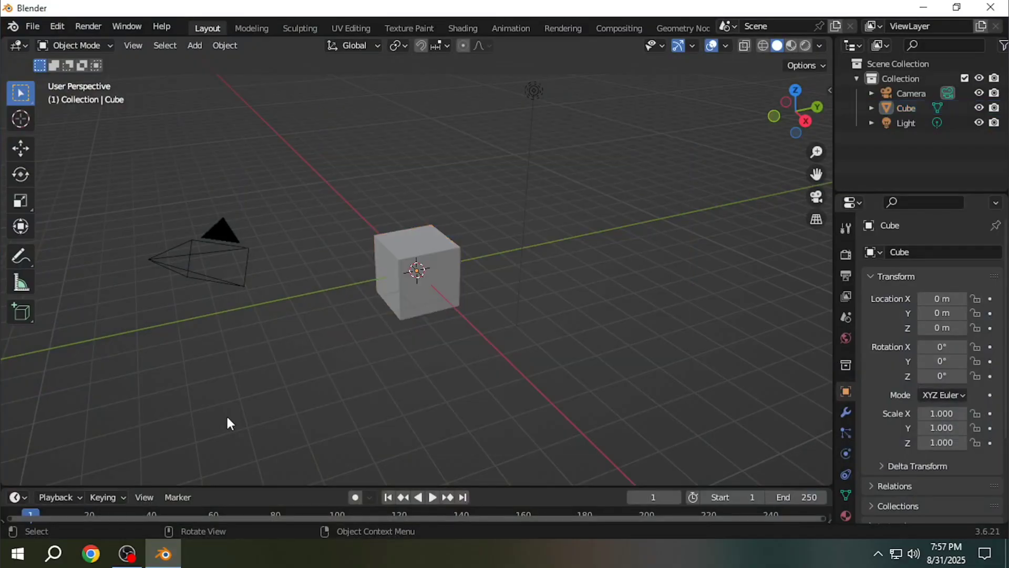
pyautogui.press('a')
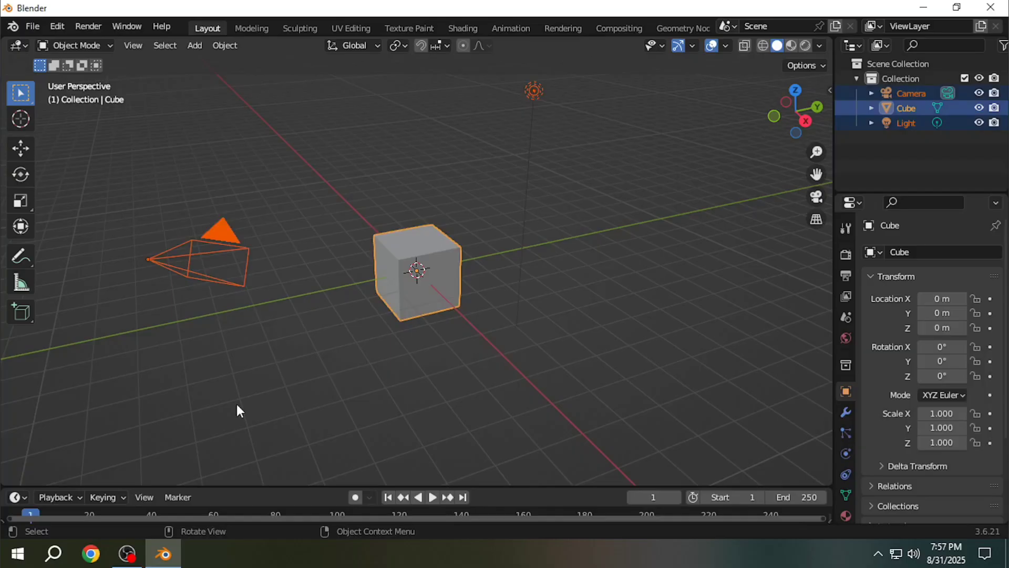
pyautogui.click(260, 373)
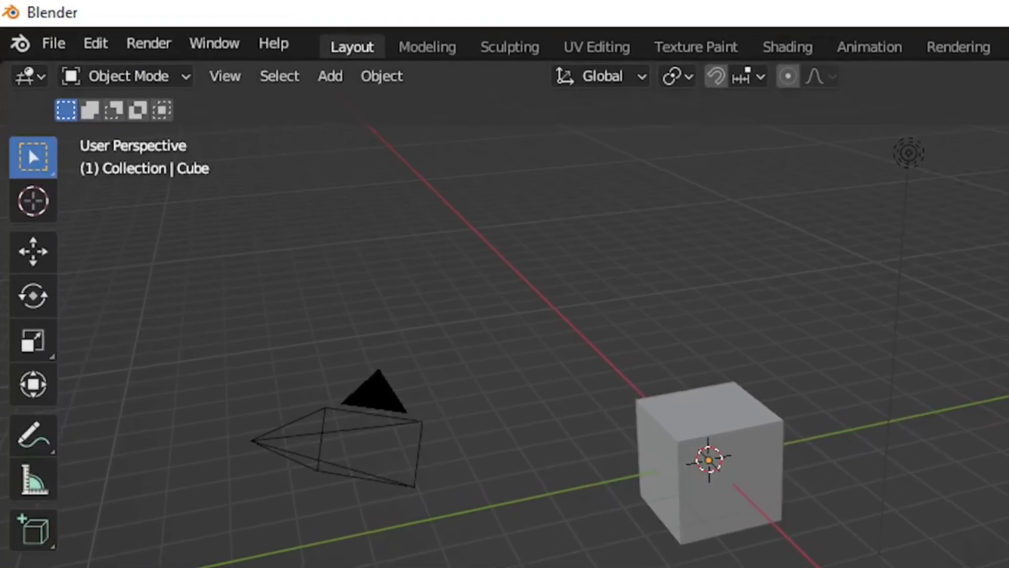
pyautogui.click(56, 46)
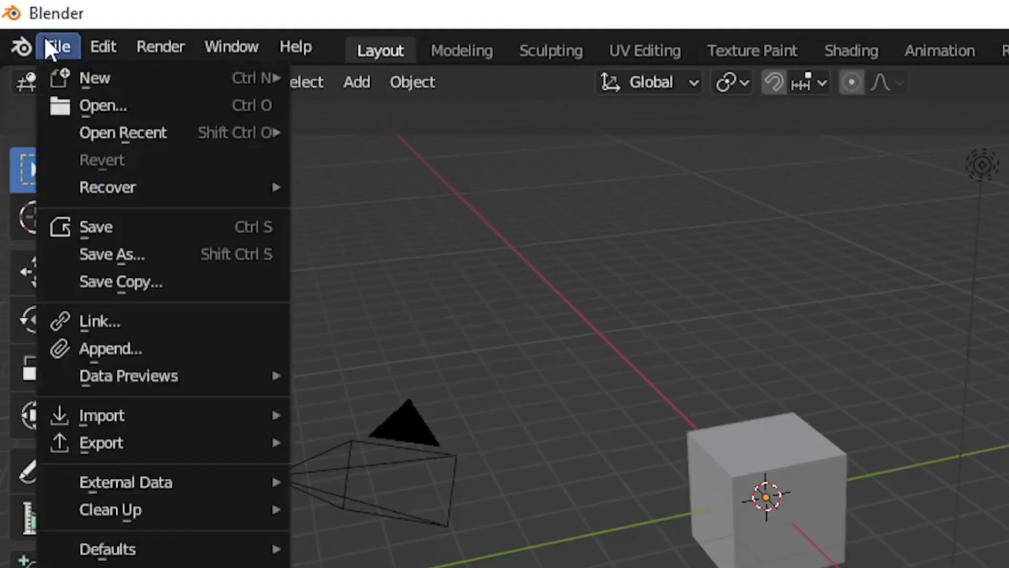
pyautogui.moveTo(113, 90)
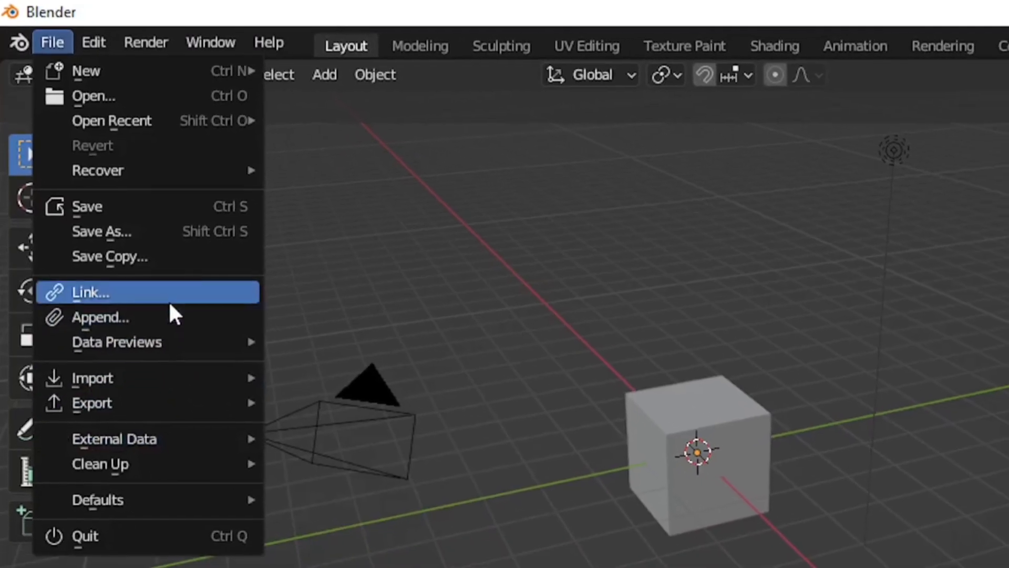
pyautogui.moveTo(106, 48)
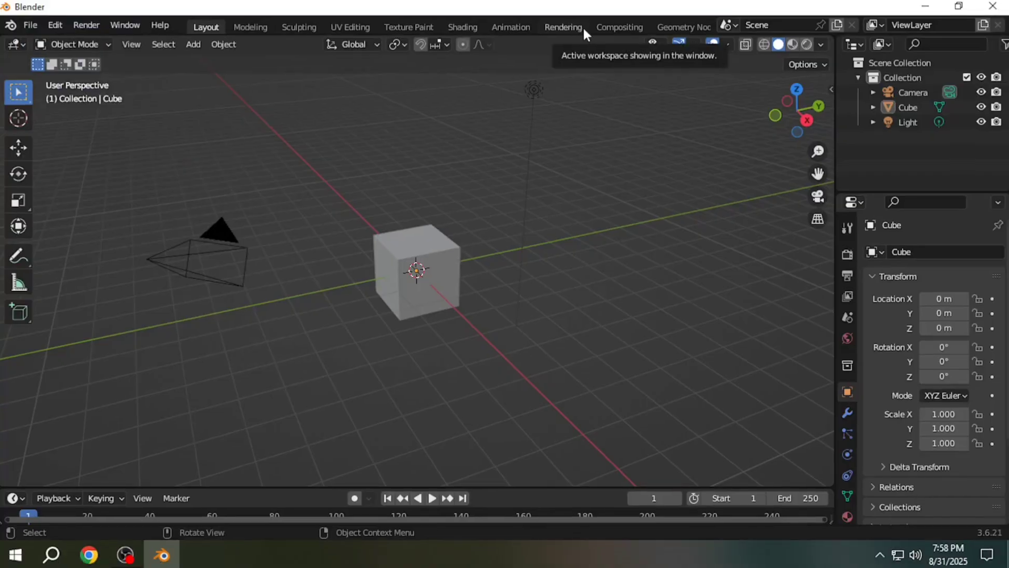
# - Look through the workspaces from Modeling through Shading and return to the Layout workspace
pyautogui.hscroll(2, 586, 26)
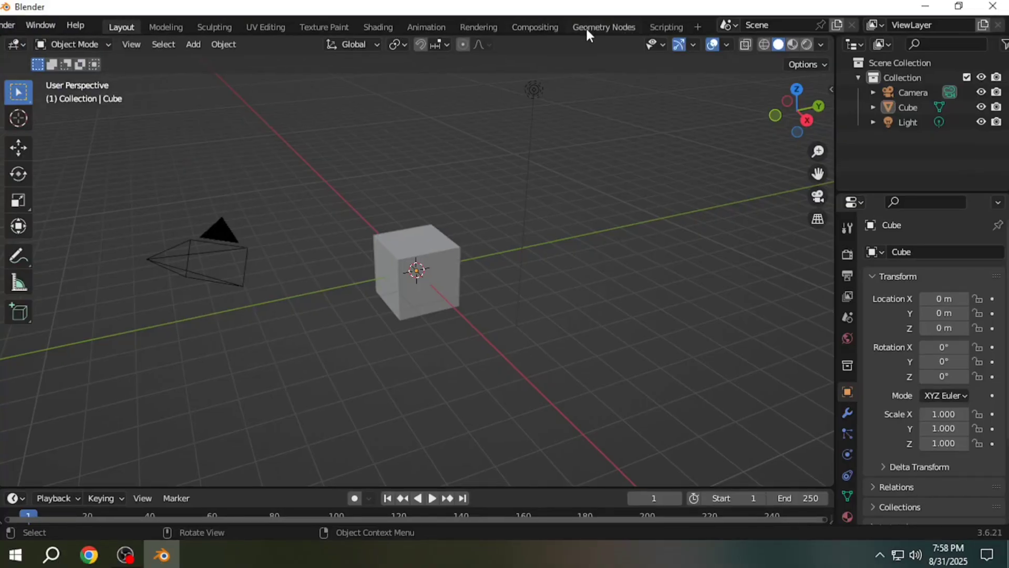
pyautogui.hscroll(-5, 284, 27)
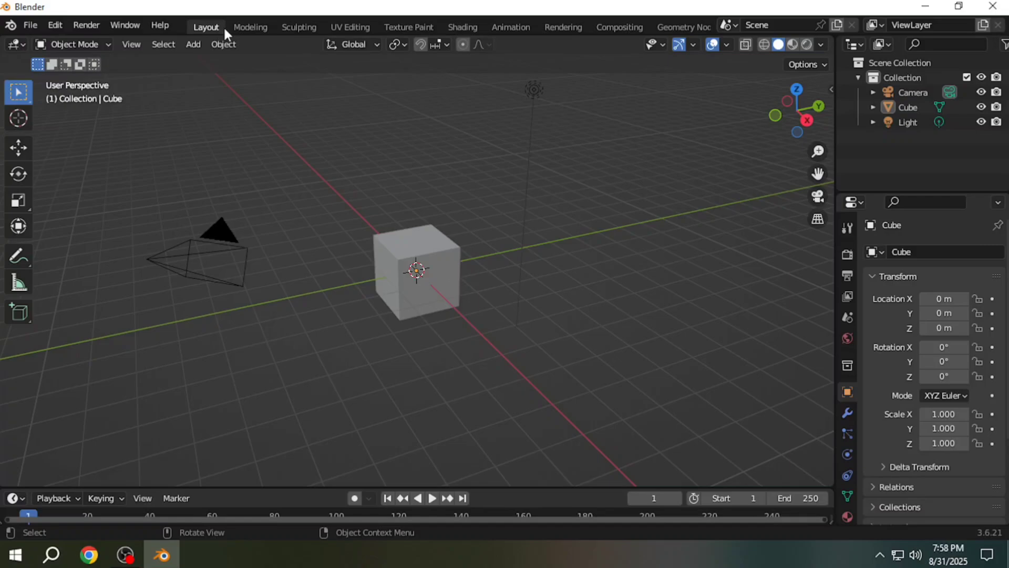
pyautogui.click(257, 28)
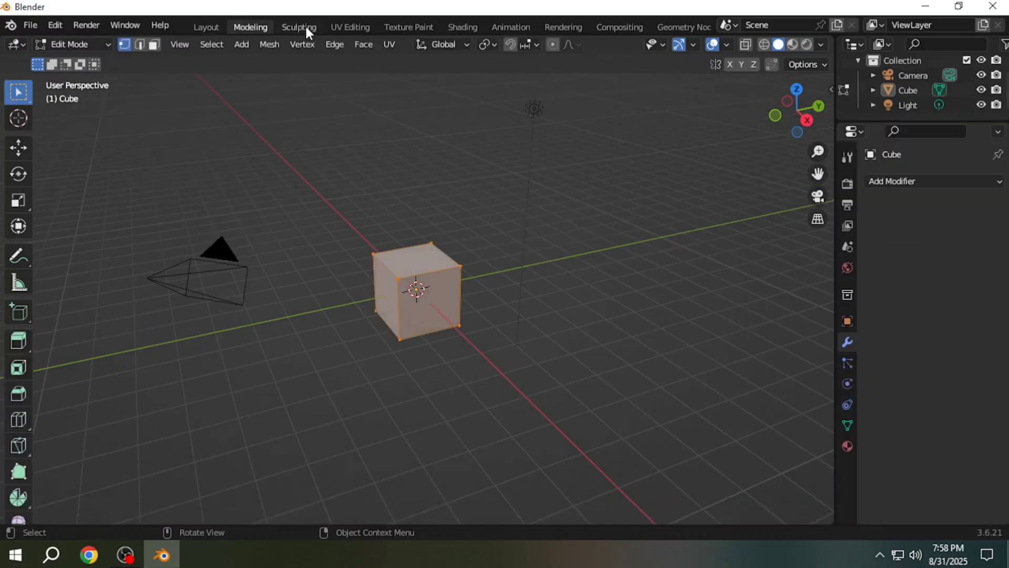
pyautogui.click(318, 27)
pyautogui.click(342, 28)
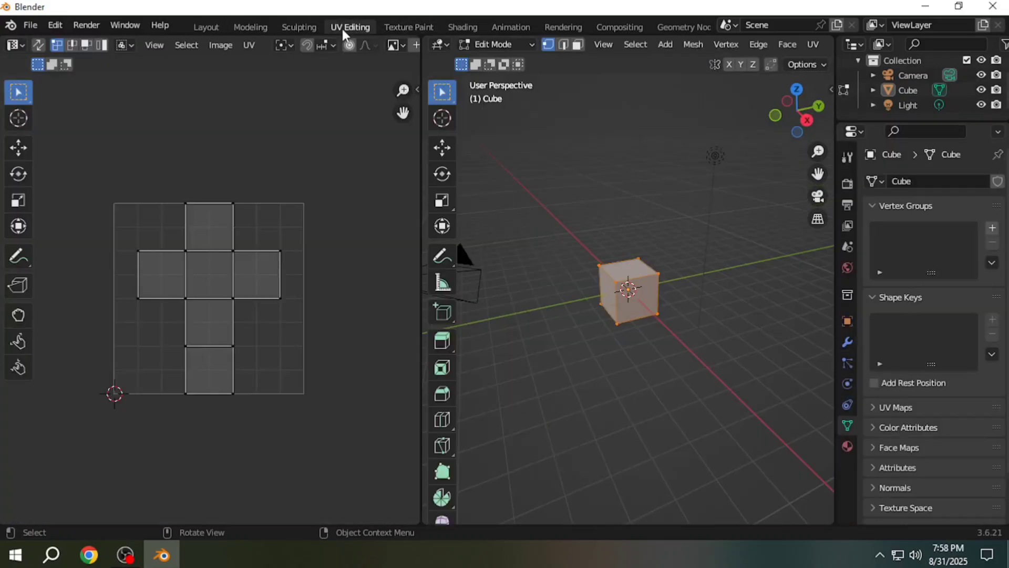
pyautogui.click(403, 25)
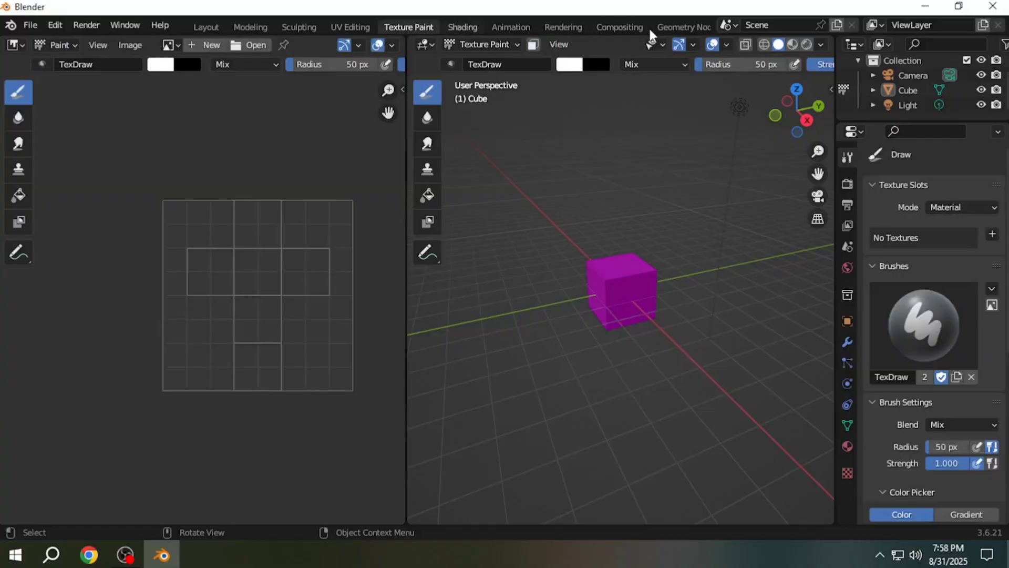
pyautogui.click(463, 27)
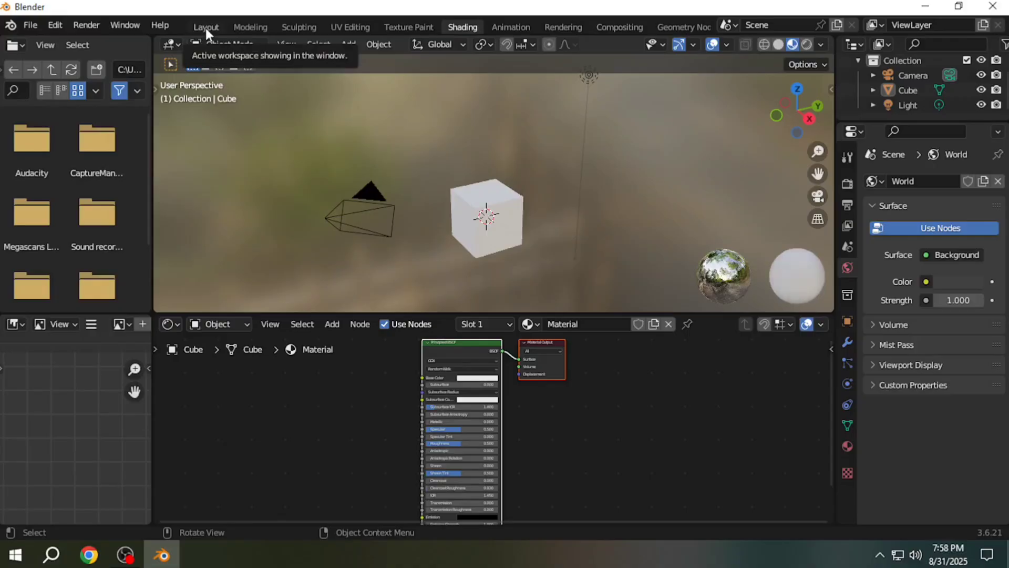
pyautogui.click(205, 26)
# - Display the scene's render properties in place of the cube's object properties
pyautogui.scroll(2, 247, 186)
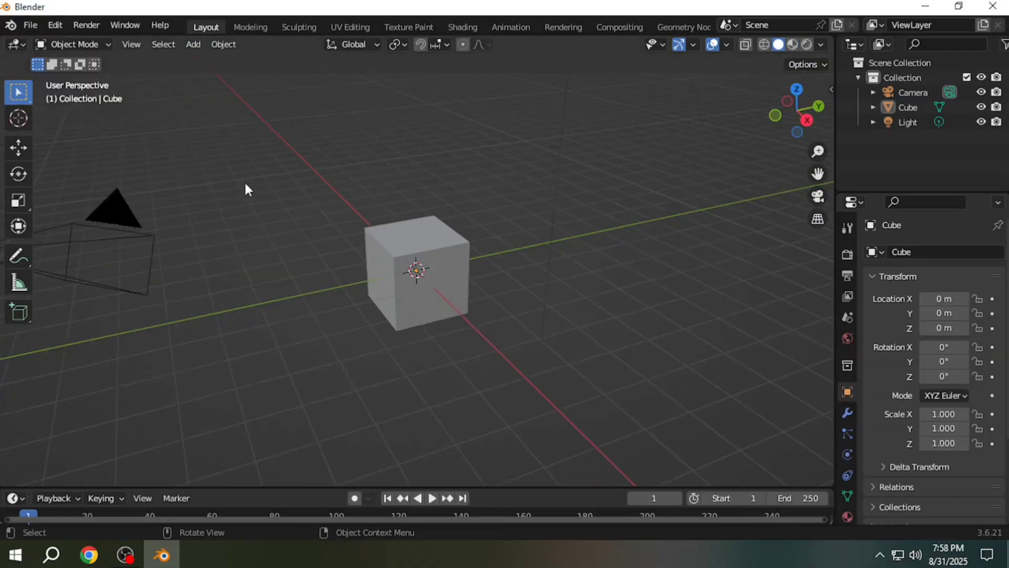
pyautogui.scroll(-1, 234, 216)
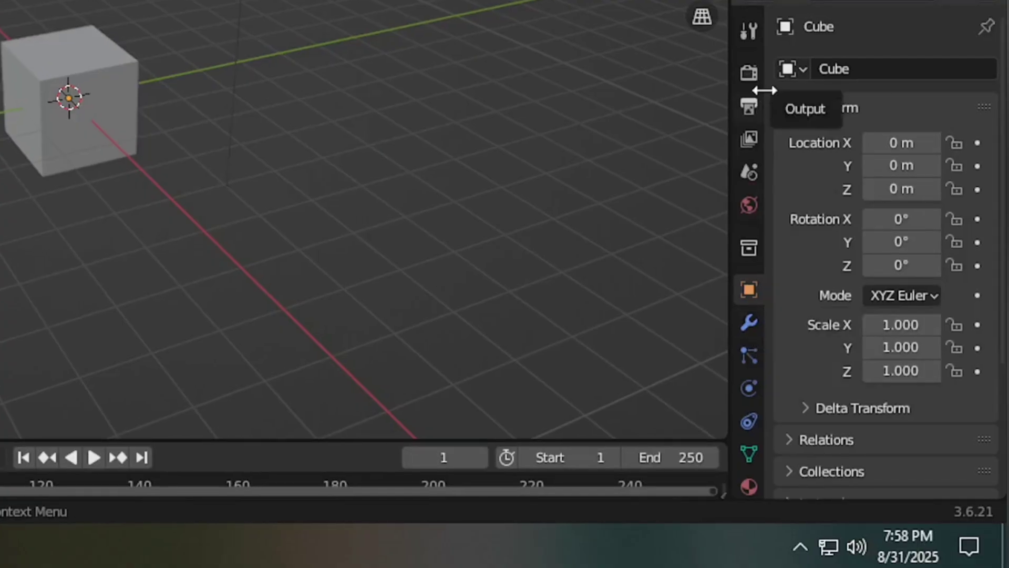
pyautogui.click(750, 74)
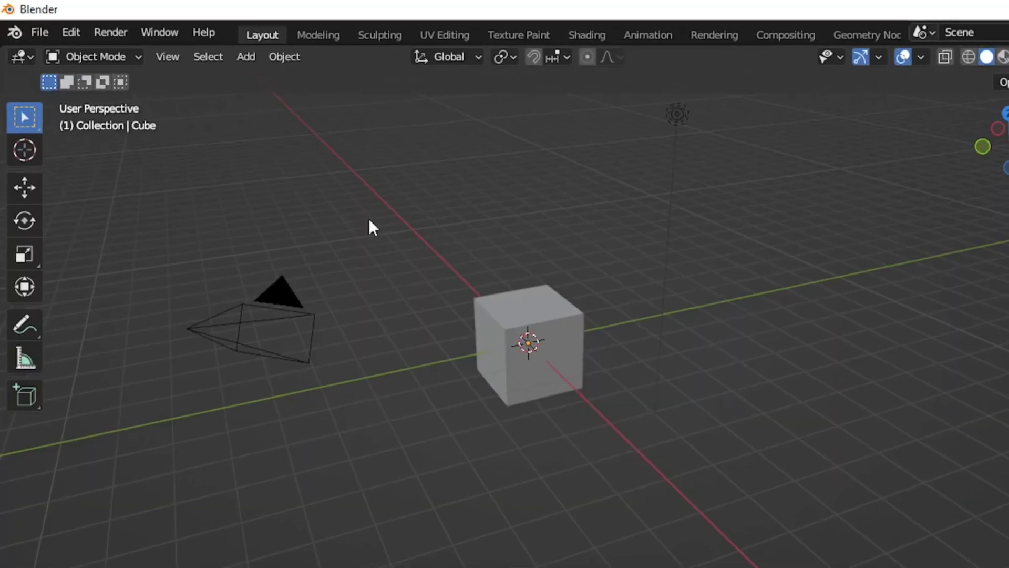
# - In the System preferences, try the None, CUDA, OptiX and HIP options for Cycles render devices and settle on oneAPI
pyautogui.click(76, 34)
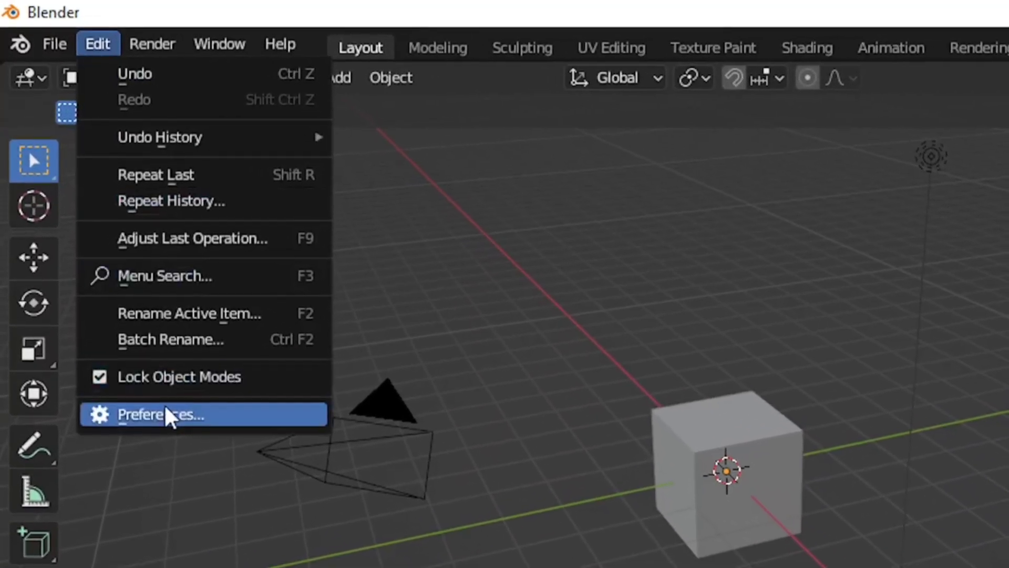
pyautogui.click(165, 410)
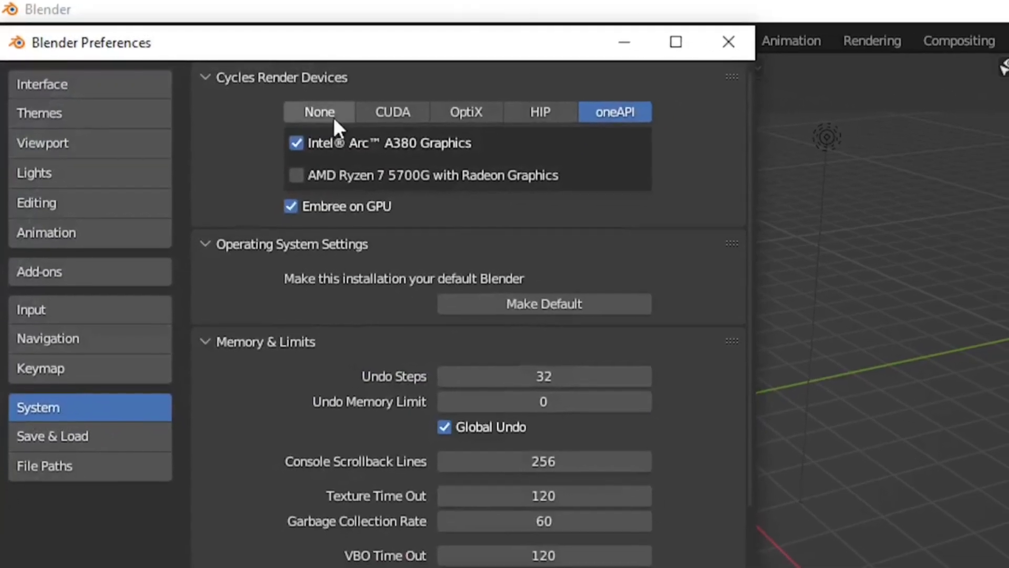
pyautogui.click(331, 114)
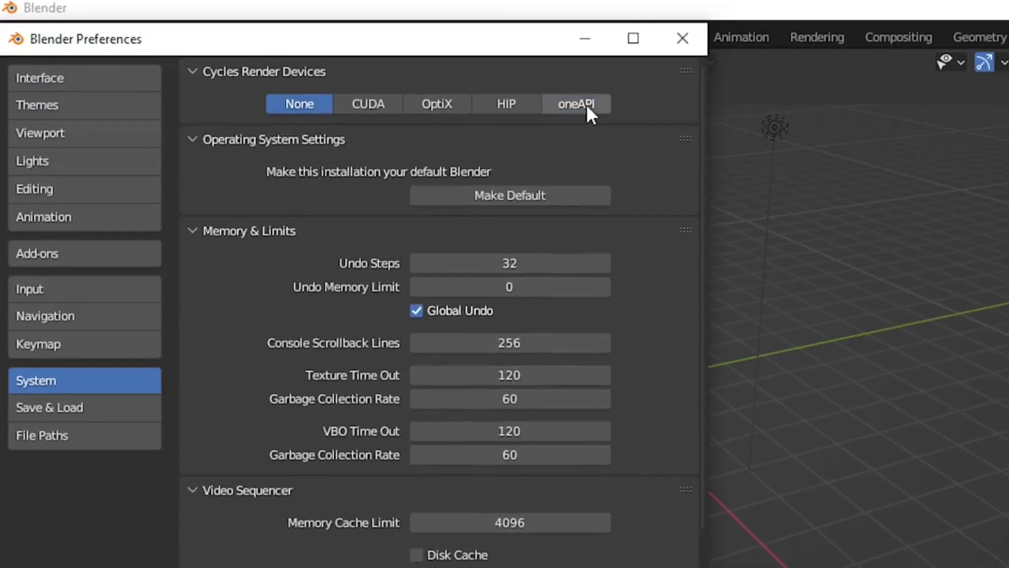
pyautogui.click(368, 104)
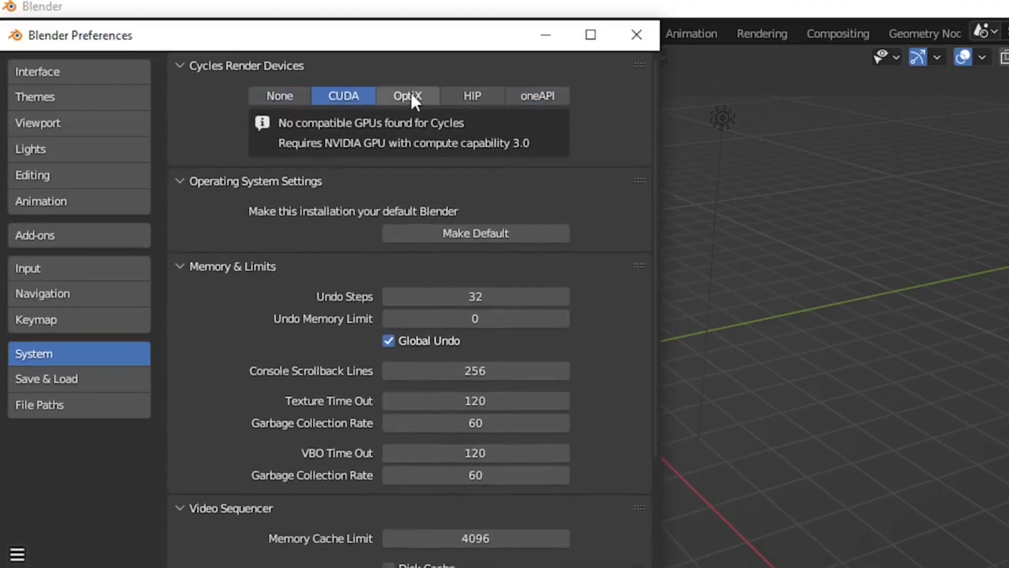
pyautogui.click(413, 97)
pyautogui.click(472, 96)
pyautogui.click(532, 96)
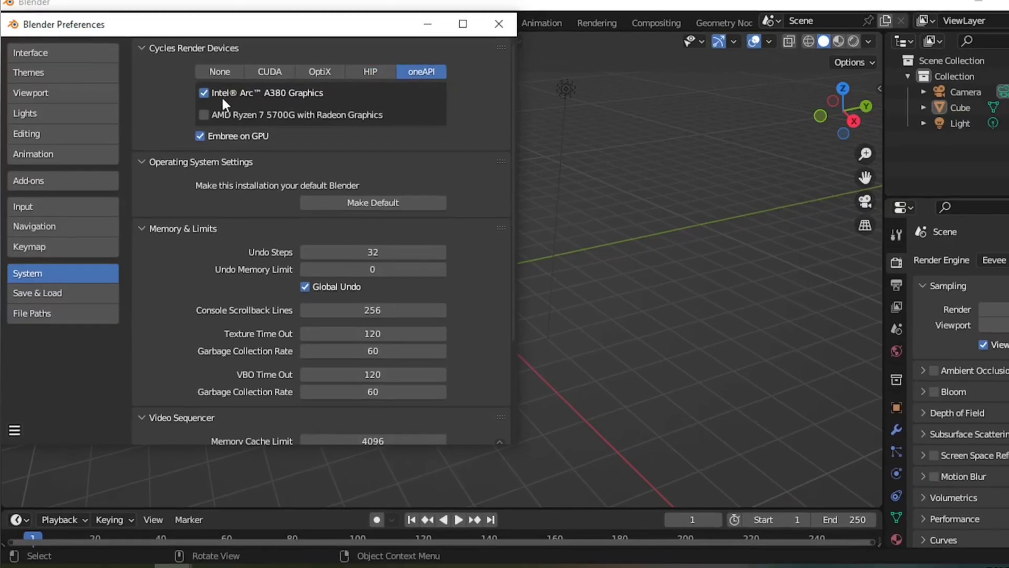
# - Save the preferences and close the preferences window
pyautogui.click(14, 431)
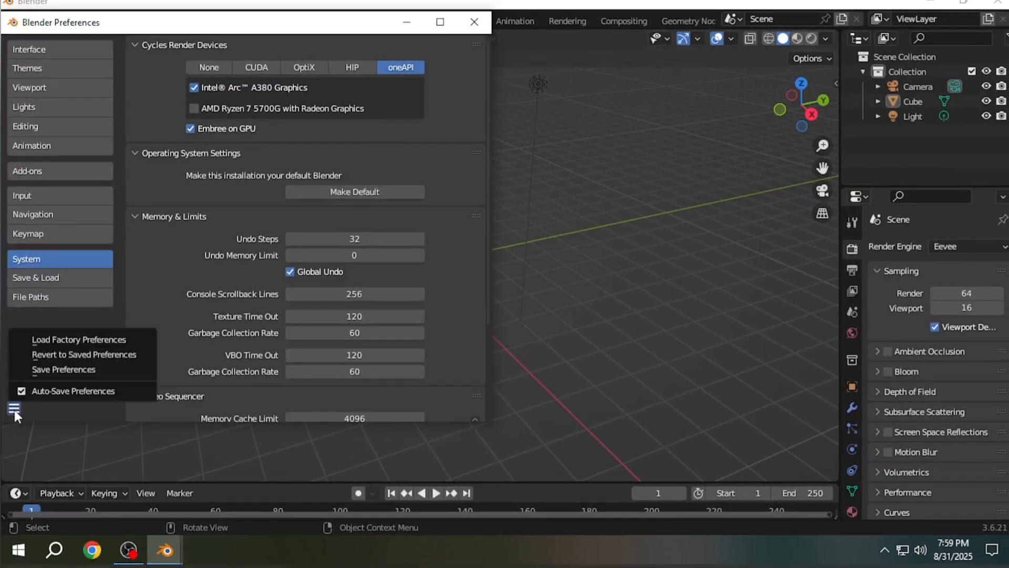
pyautogui.click(46, 371)
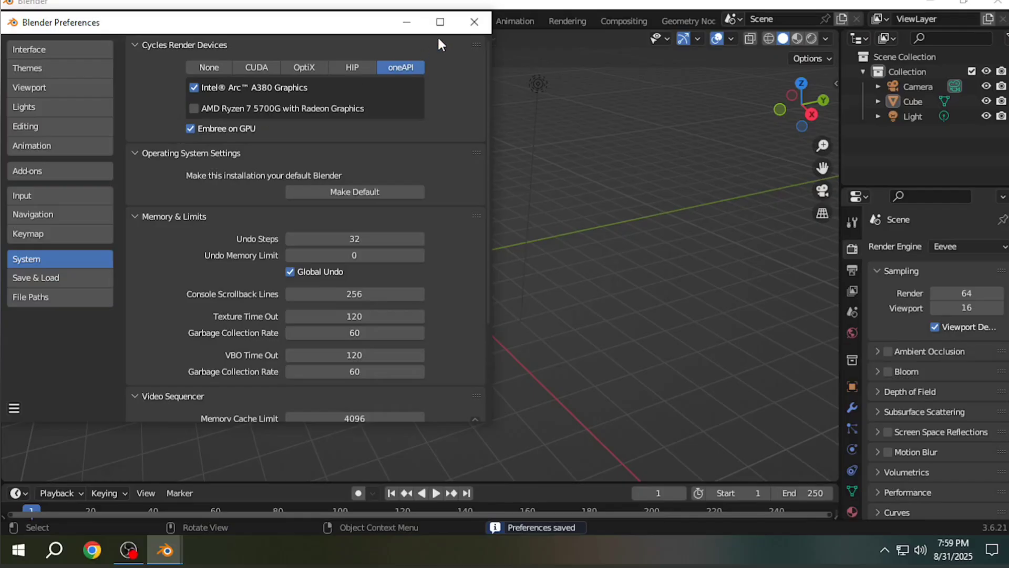
pyautogui.click(474, 30)
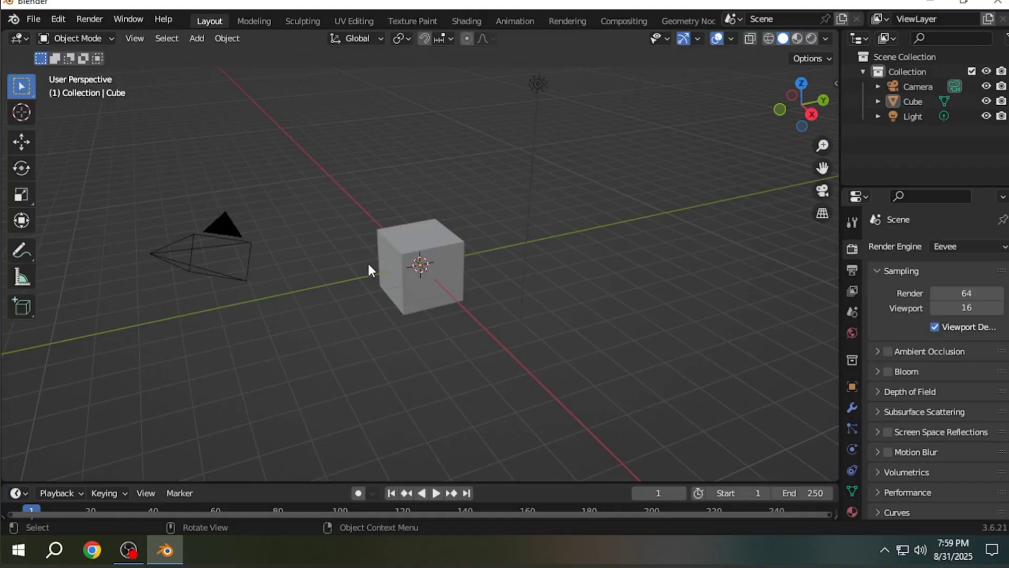
# - Try selecting the cube, light and camera individually, and delete all objects from the scene
pyautogui.moveTo(312, 314); pyautogui.dragTo(368, 289, button='middle')
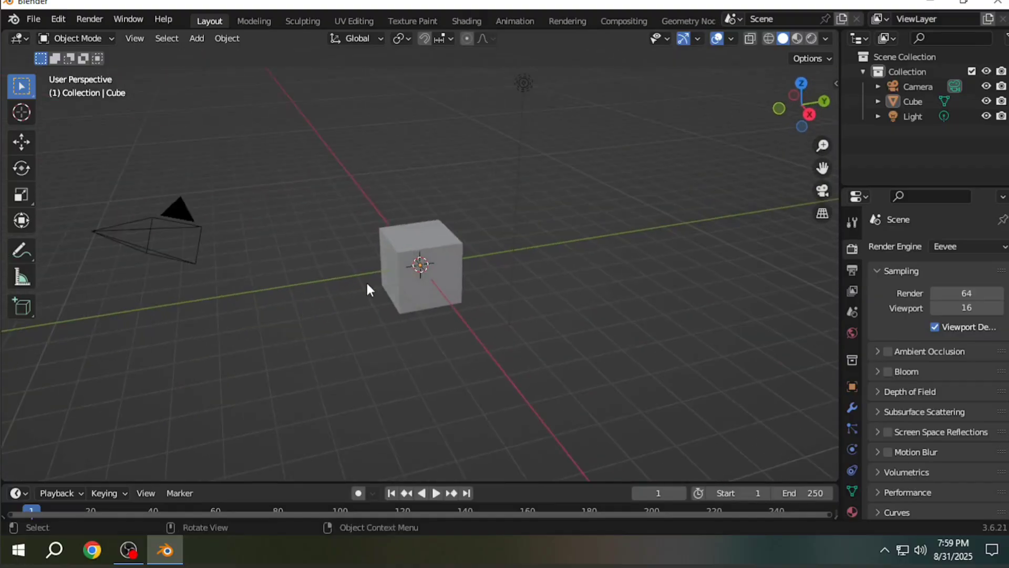
pyautogui.click(411, 272)
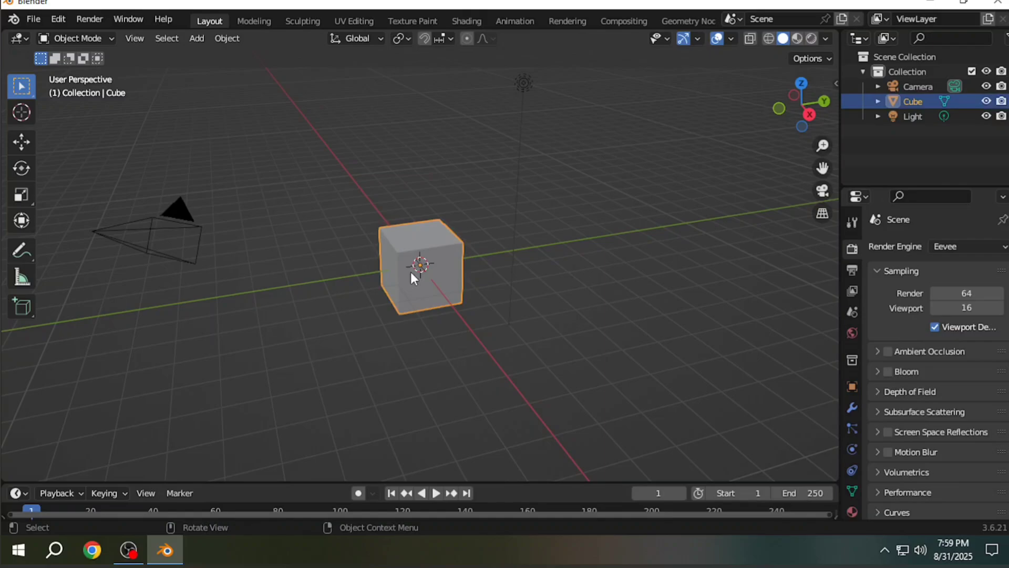
pyautogui.click(523, 83)
pyautogui.click(198, 229)
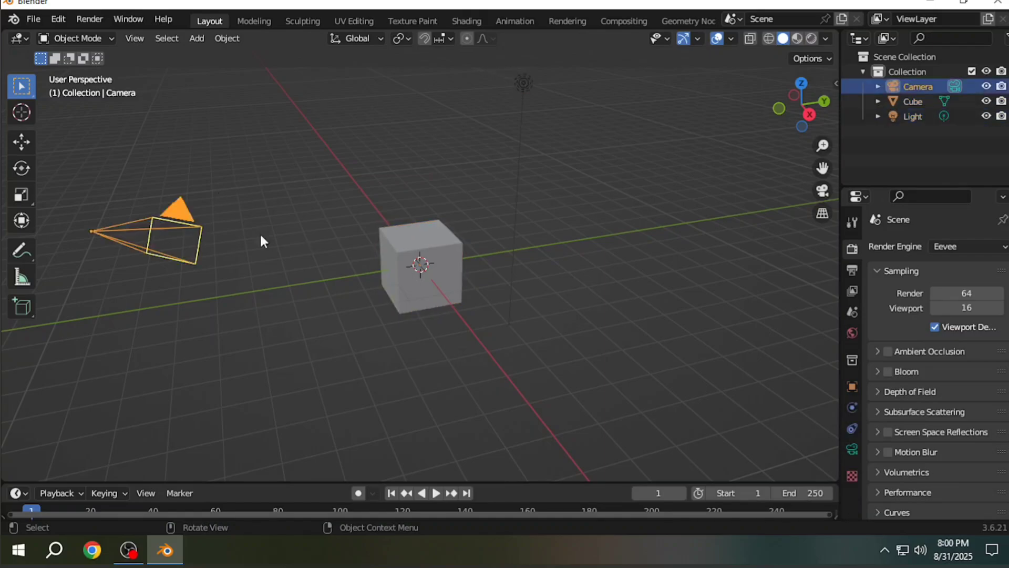
pyautogui.click(345, 266)
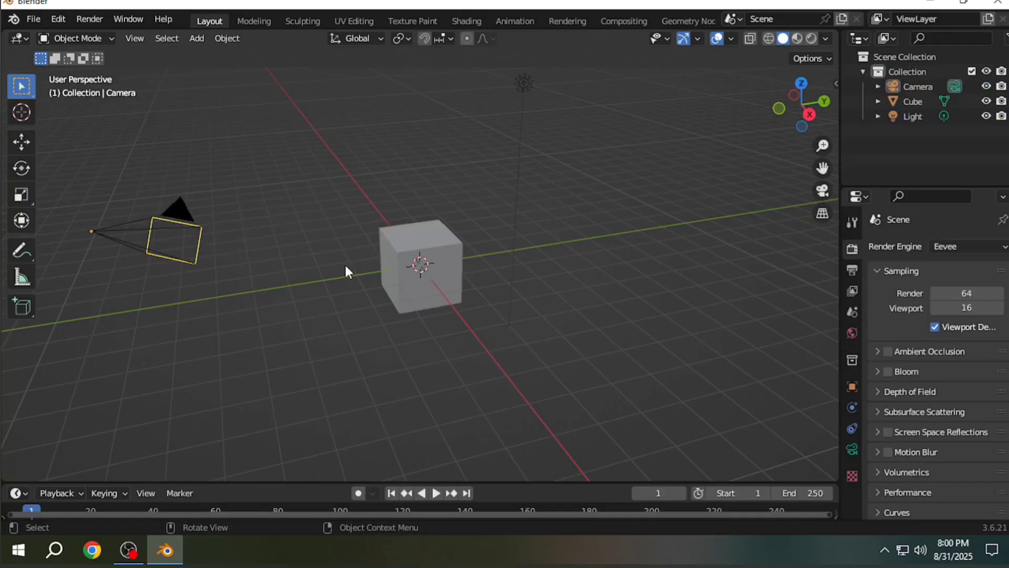
pyautogui.press('a')
pyautogui.press('Delete')
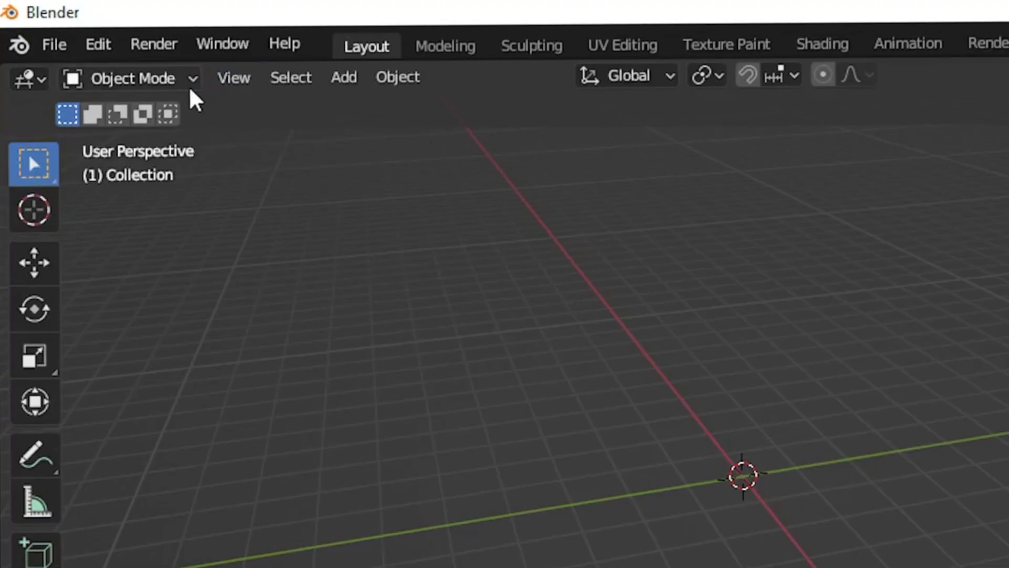
pyautogui.click(181, 91)
pyautogui.click(183, 93)
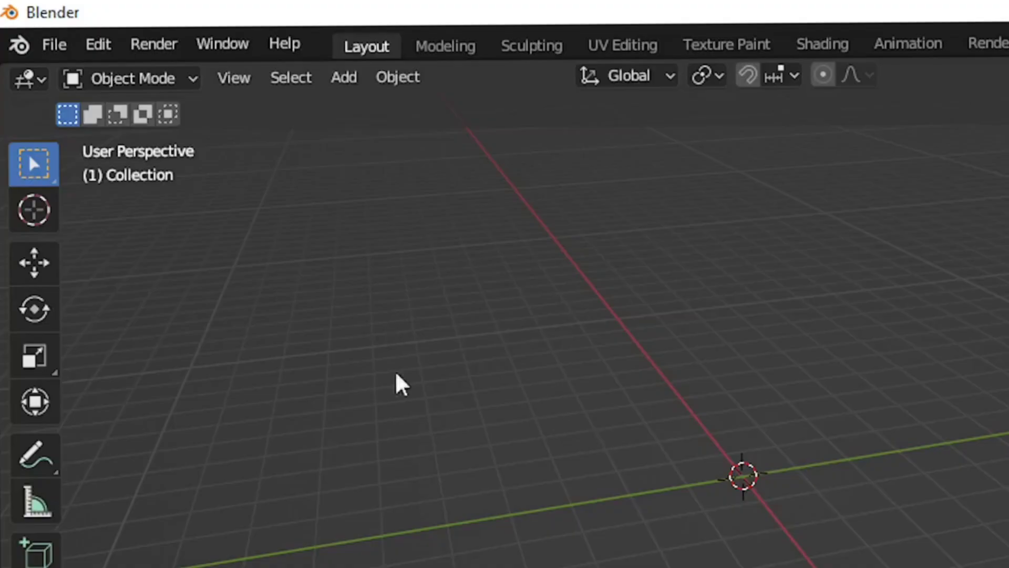
pyautogui.click(121, 82)
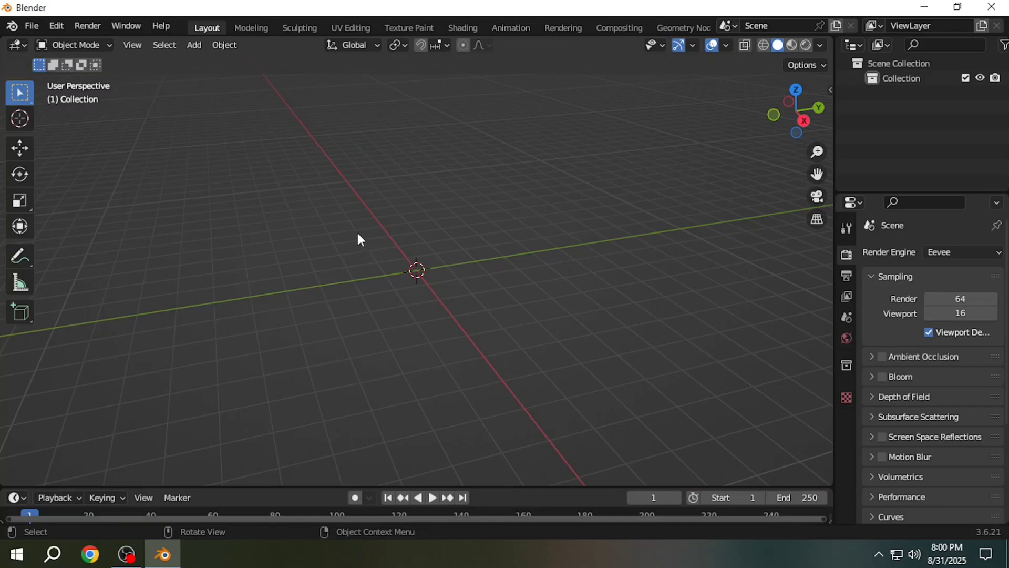
# - Add a cube mesh to the empty scene
pyautogui.press('shift')
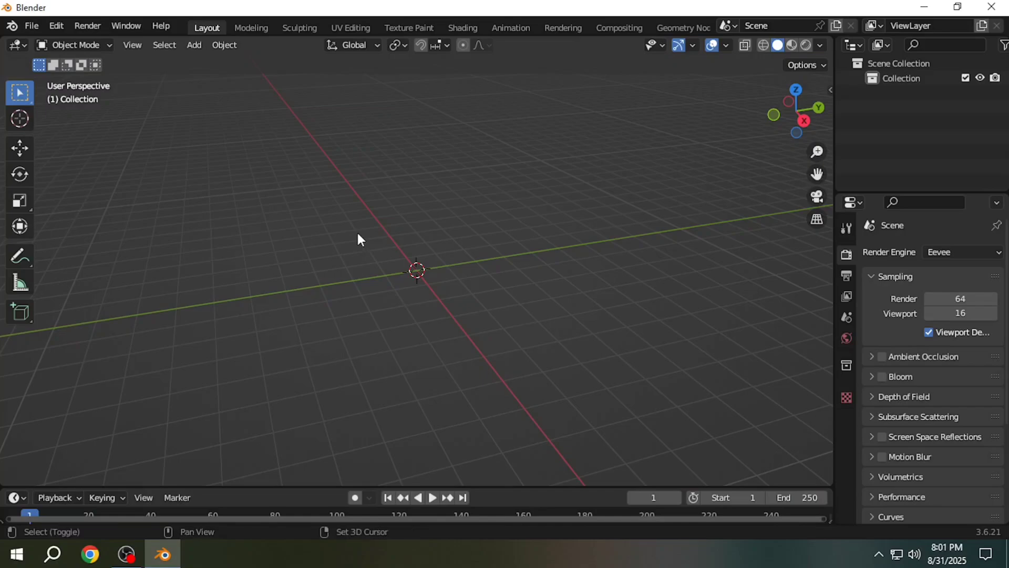
pyautogui.hotkey('shift', 'a')
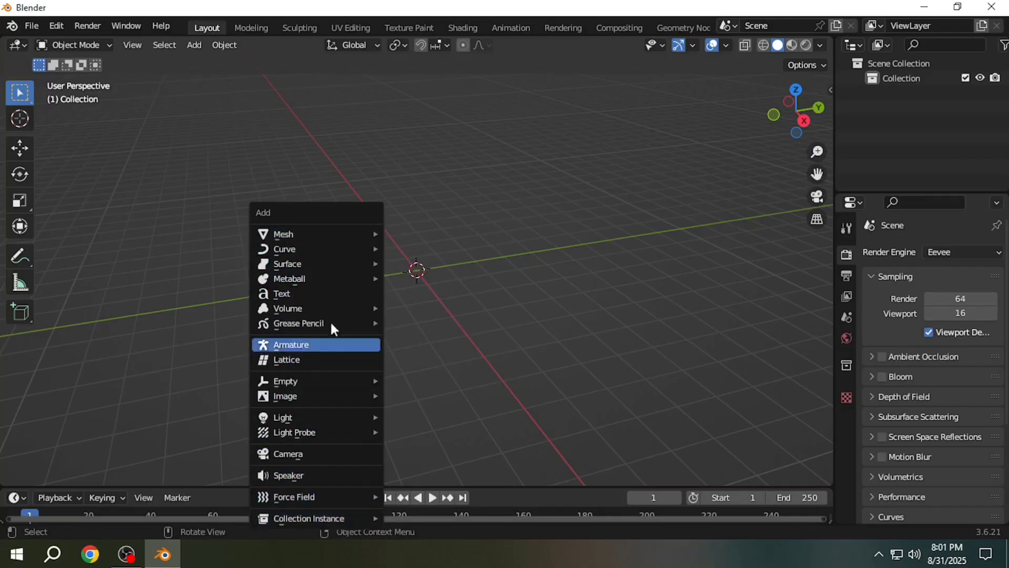
pyautogui.moveTo(329, 242)
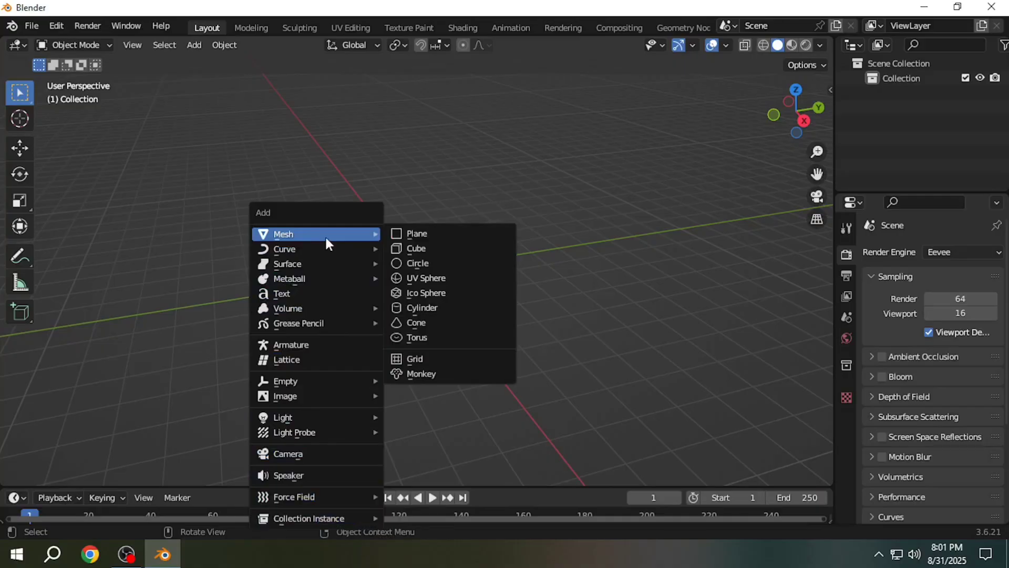
pyautogui.click(419, 248)
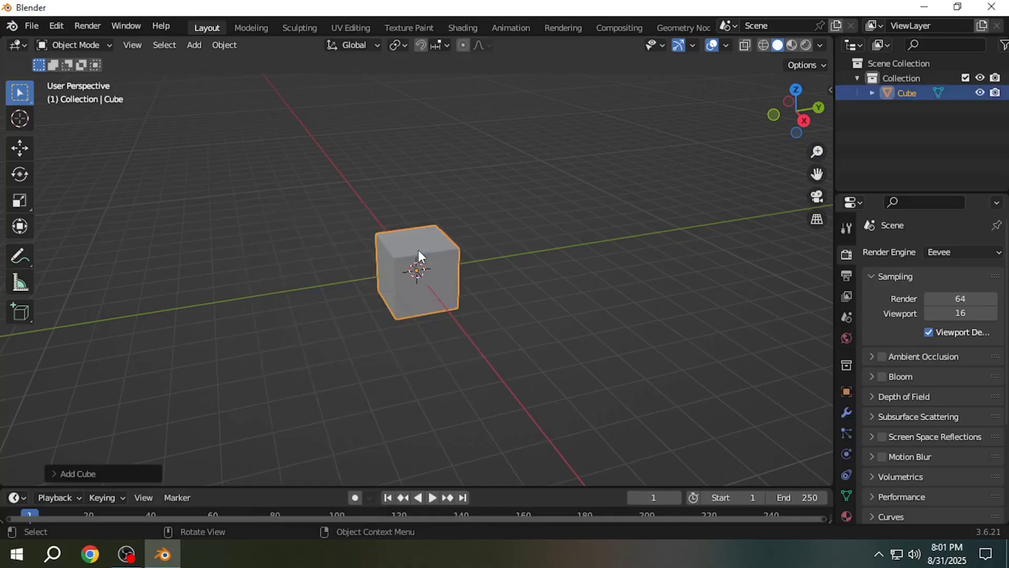
# - Examine the cube by zooming in and out, orbiting around it, recentring and panning the view
pyautogui.scroll(1, 421, 276)
pyautogui.scroll(1, 421, 277)
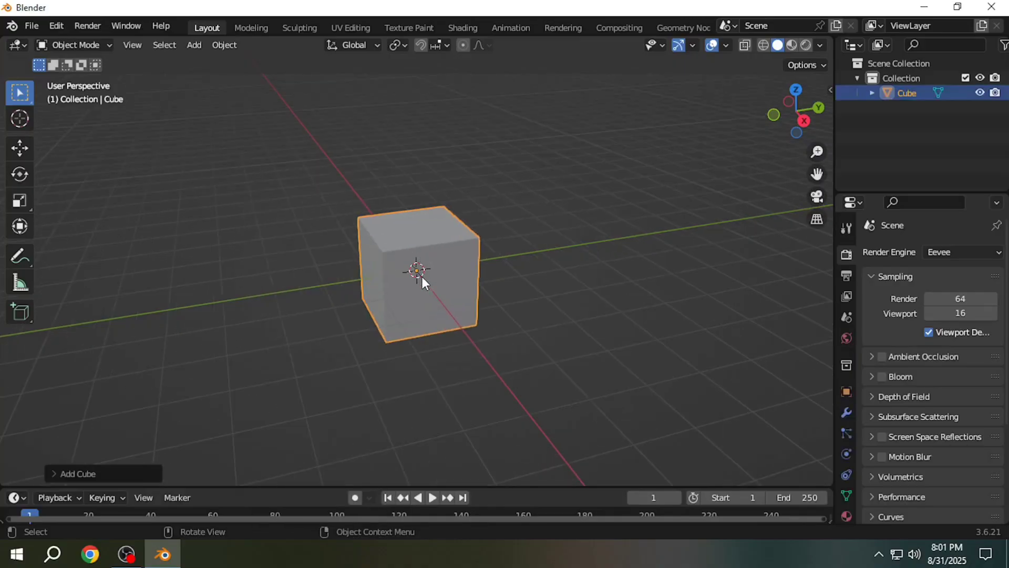
pyautogui.scroll(-1, 421, 277)
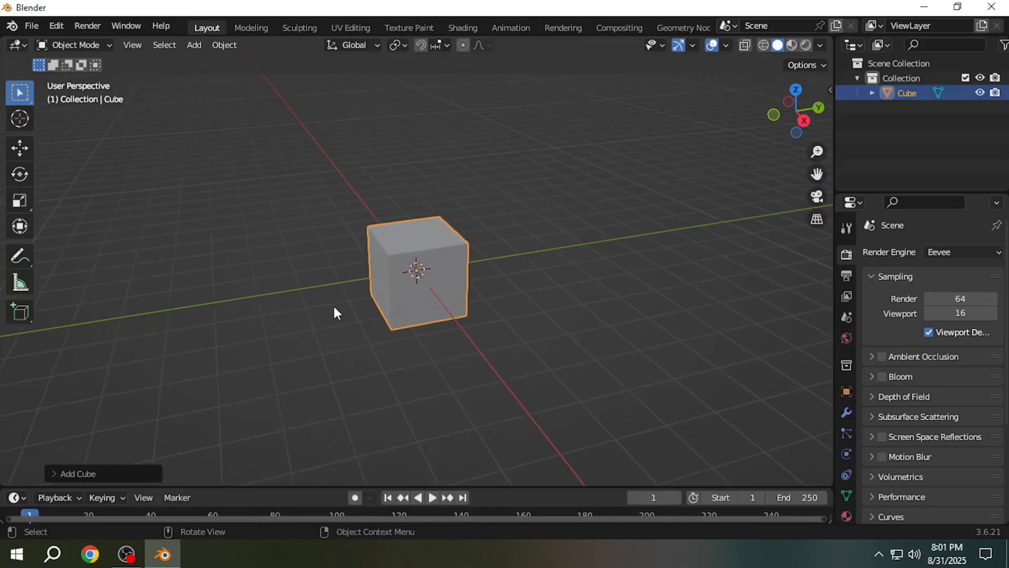
pyautogui.moveTo(334, 308); pyautogui.dragTo(353, 317)
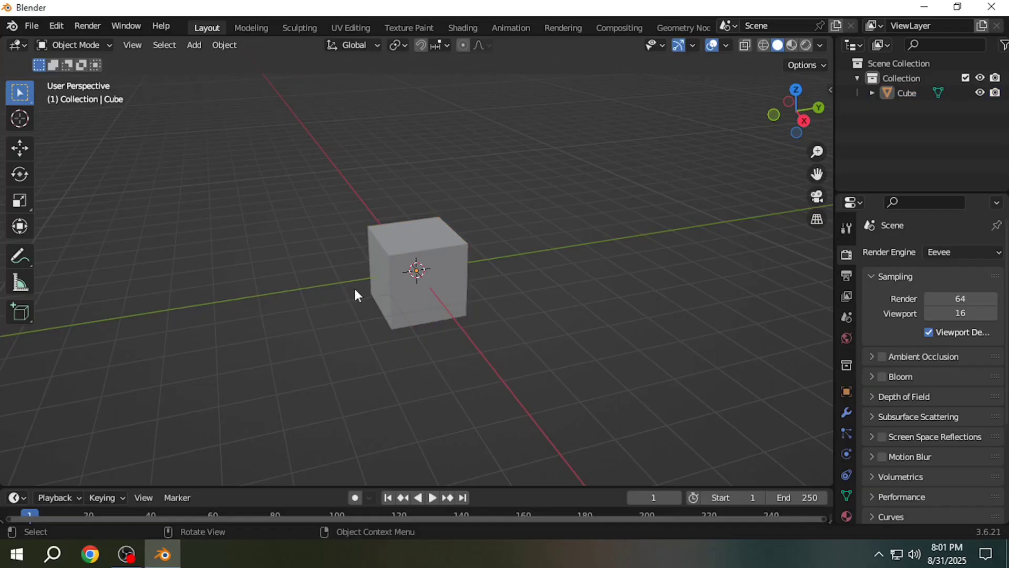
pyautogui.moveTo(454, 312); pyautogui.dragTo(389, 304, button='middle')
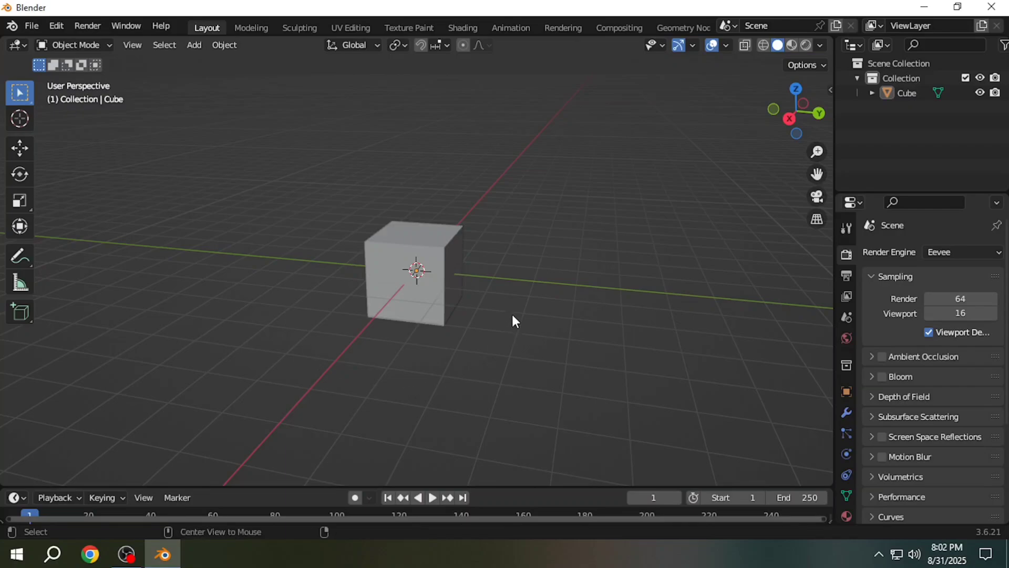
pyautogui.moveTo(514, 320)
pyautogui.keyDown('alt'); pyautogui.mouseDown(button='middle')
pyautogui.moveTo(474, 324)
pyautogui.moveTo(478, 342)
pyautogui.moveTo(657, 343)
pyautogui.moveTo(662, 361)
pyautogui.moveTo(469, 364)
pyautogui.moveTo(749, 363)
pyautogui.moveTo(448, 359)
pyautogui.moveTo(428, 340)
pyautogui.moveTo(441, 256)
pyautogui.moveTo(496, 412)
pyautogui.moveTo(552, 402)
pyautogui.moveTo(604, 362)
pyautogui.moveTo(630, 316)
pyautogui.moveTo(670, 314)
pyautogui.moveTo(617, 341)
pyautogui.moveTo(517, 331)
pyautogui.mouseUp(button='middle'); pyautogui.keyUp('alt')
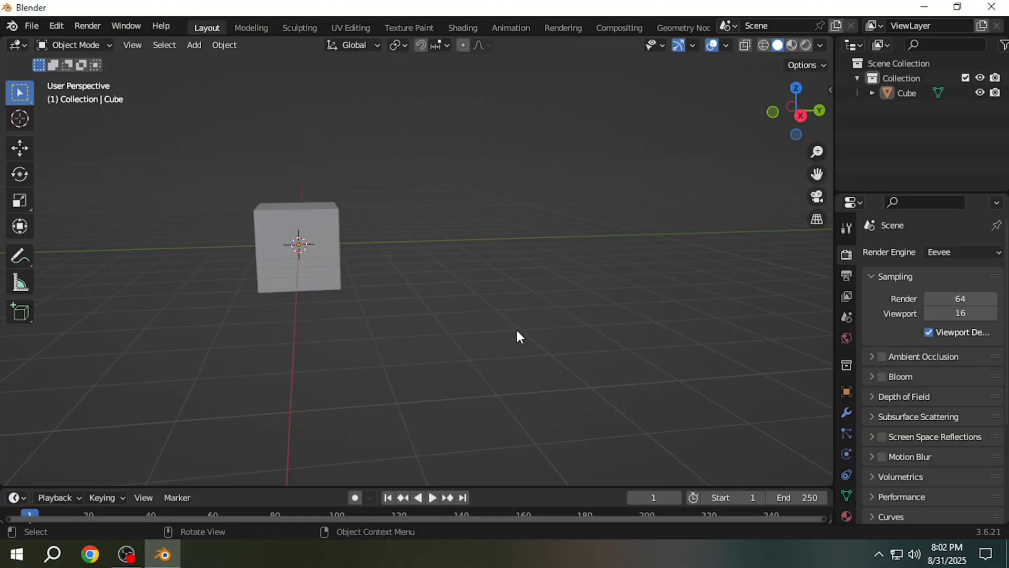
pyautogui.moveTo(517, 331)
pyautogui.mouseDown(button='middle')
pyautogui.moveTo(527, 345)
pyautogui.moveTo(517, 345)
pyautogui.mouseUp(button='middle')
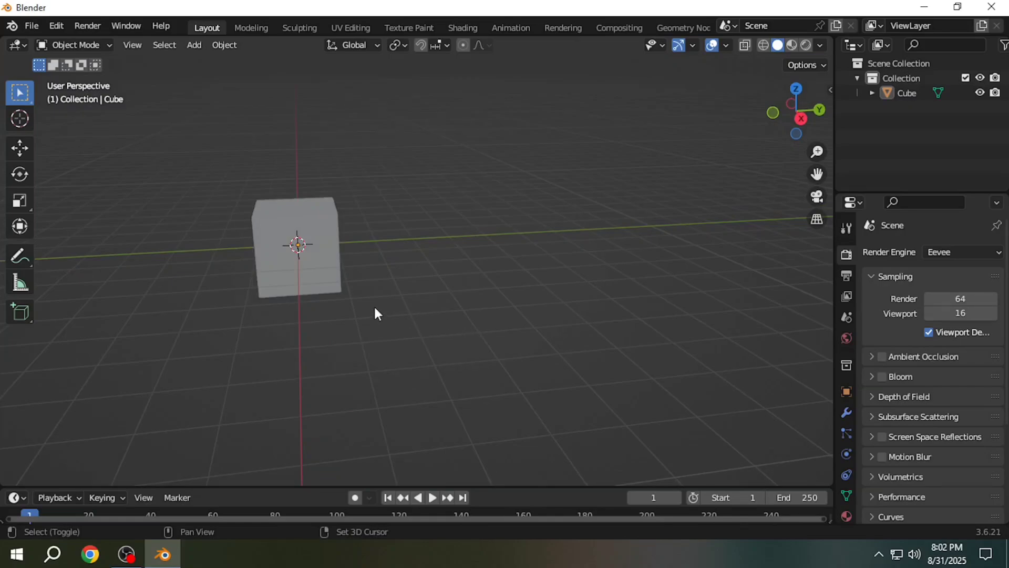
pyautogui.keyDown('shift'); pyautogui.moveTo(375, 309); pyautogui.dragTo(439, 327, button='middle'); pyautogui.keyUp('shift')
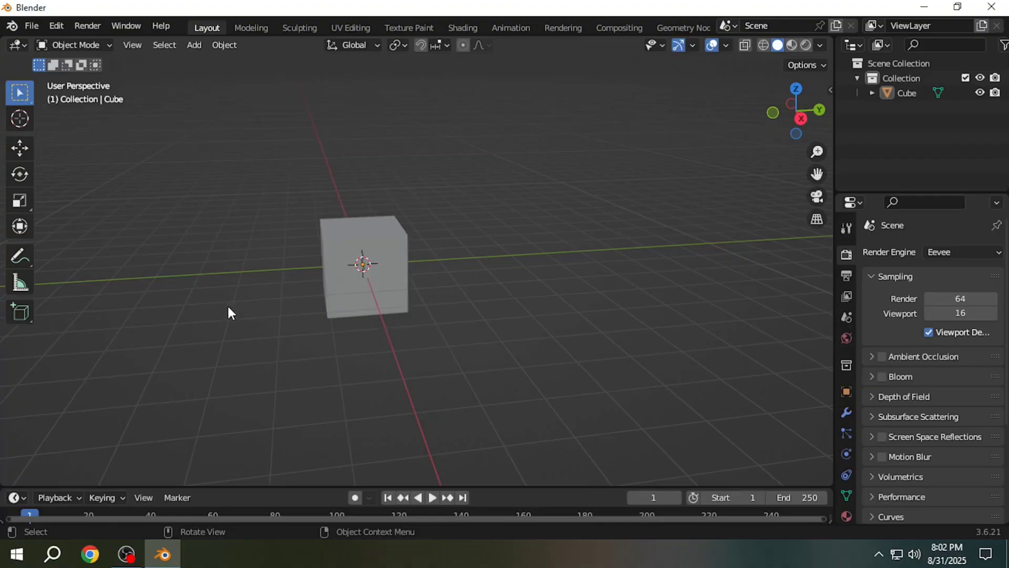
# - Inspect the cube from lower and higher angles at a closer zoom, trying out its selection
pyautogui.moveTo(228, 306); pyautogui.dragTo(306, 337)
pyautogui.moveTo(294, 333); pyautogui.dragTo(274, 324, button='middle')
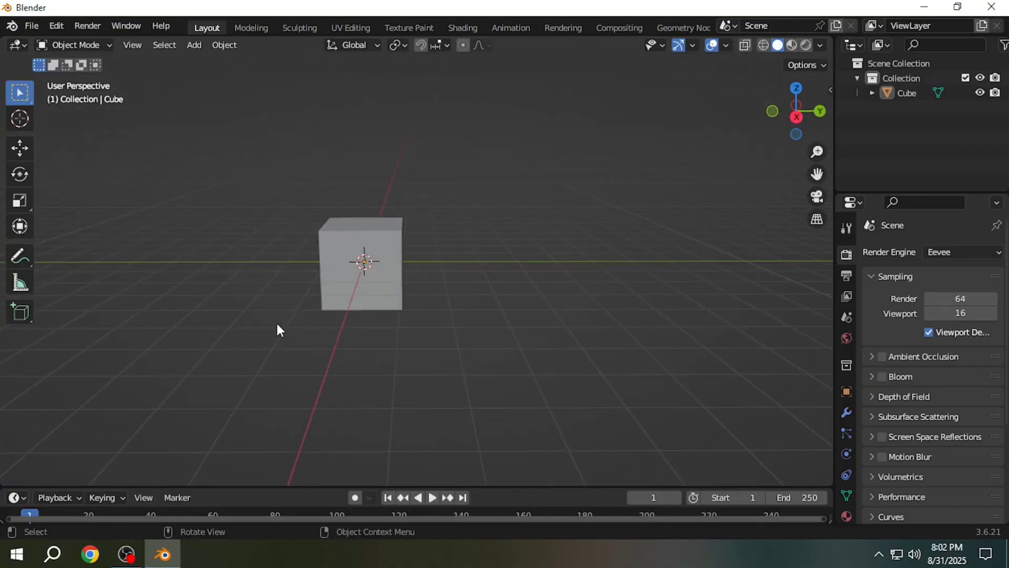
pyautogui.scroll(2, 300, 327)
pyautogui.scroll(-1, 284, 306)
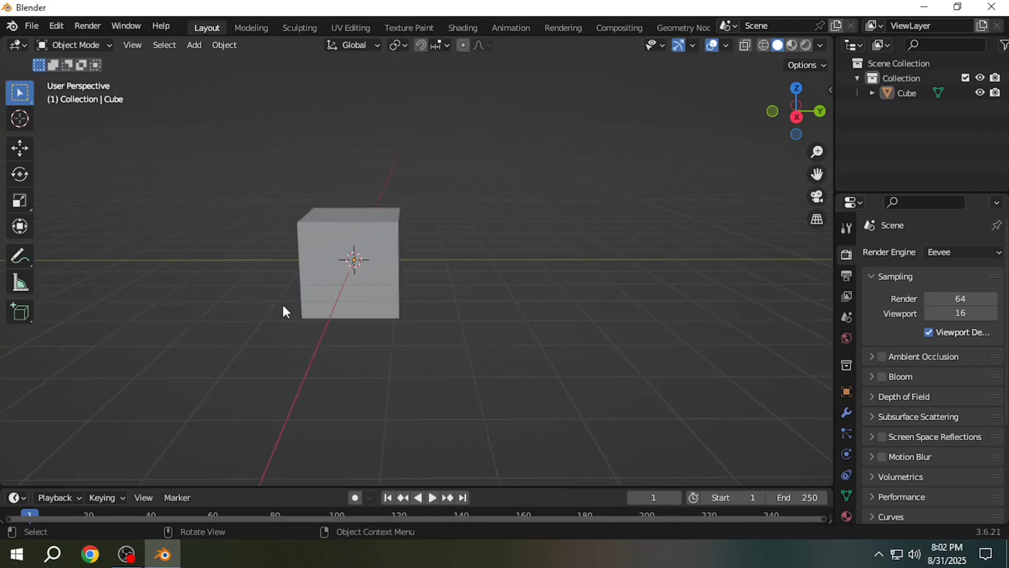
pyautogui.moveTo(362, 333); pyautogui.dragTo(426, 335, button='middle')
pyautogui.click(385, 270)
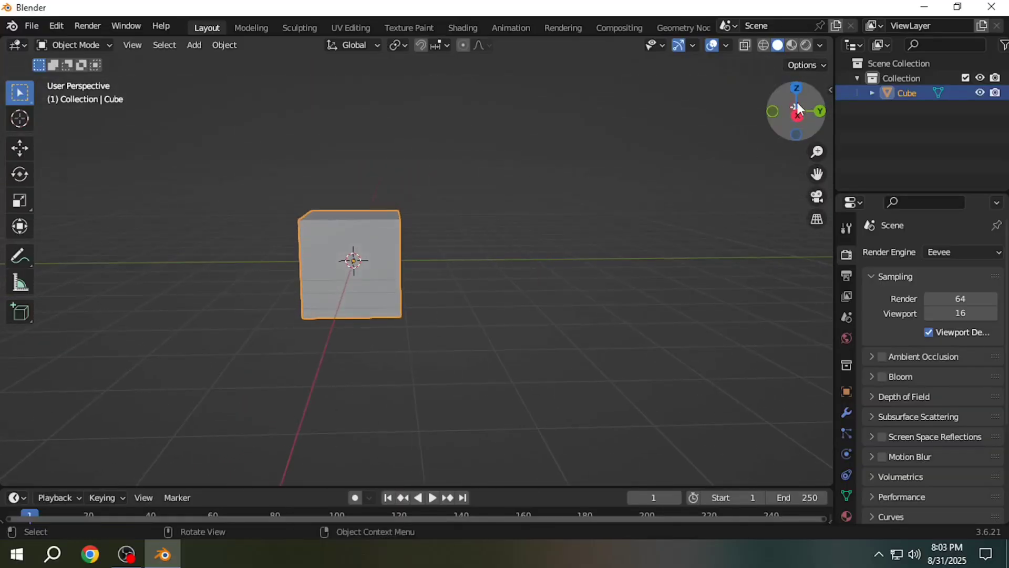
pyautogui.moveTo(557, 298); pyautogui.dragTo(551, 290, button='middle')
pyautogui.moveTo(193, 337); pyautogui.dragTo(255, 346, button='middle')
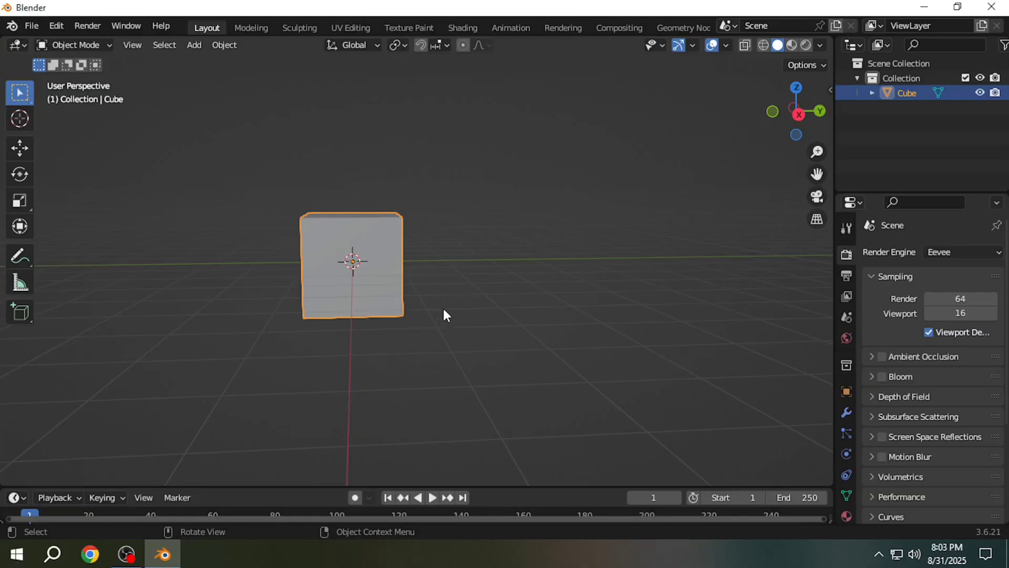
pyautogui.moveTo(457, 286); pyautogui.dragTo(447, 347, button='middle')
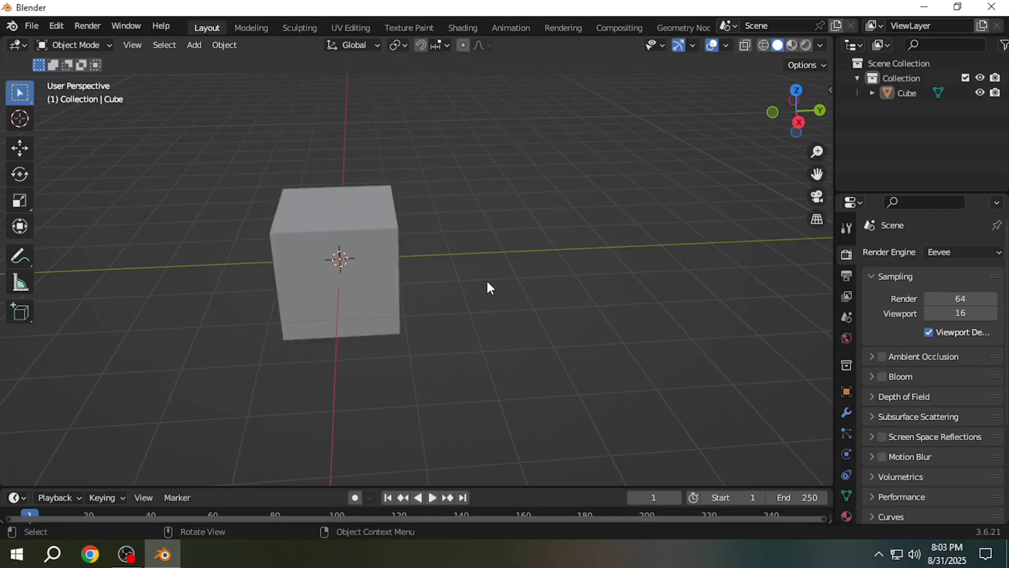
# - Select the cube and view it from the front and from the right in orthographic projection
pyautogui.click(342, 278)
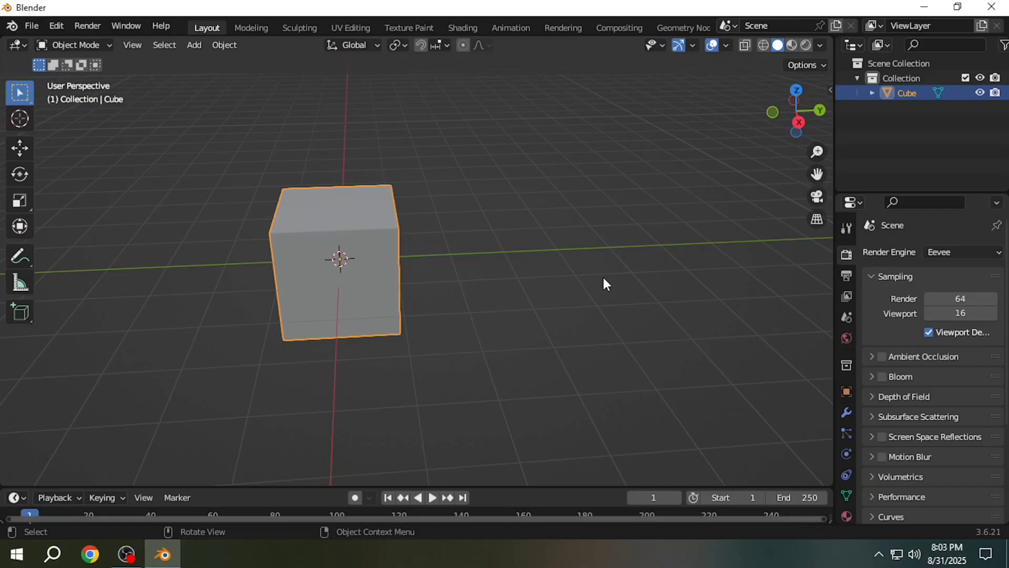
pyautogui.press('KP_1')
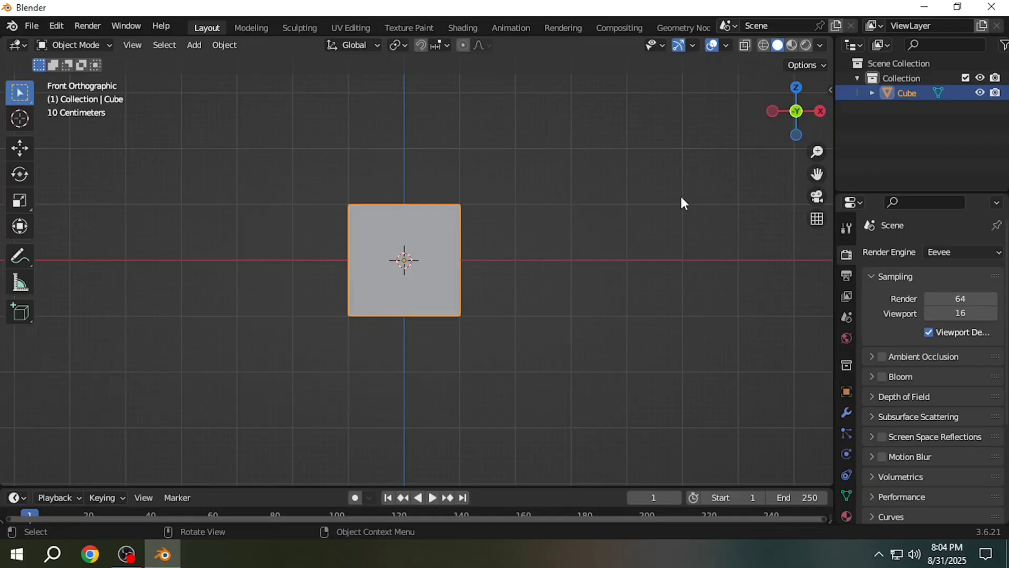
pyautogui.press('KP_8')
pyautogui.press('KP_3')
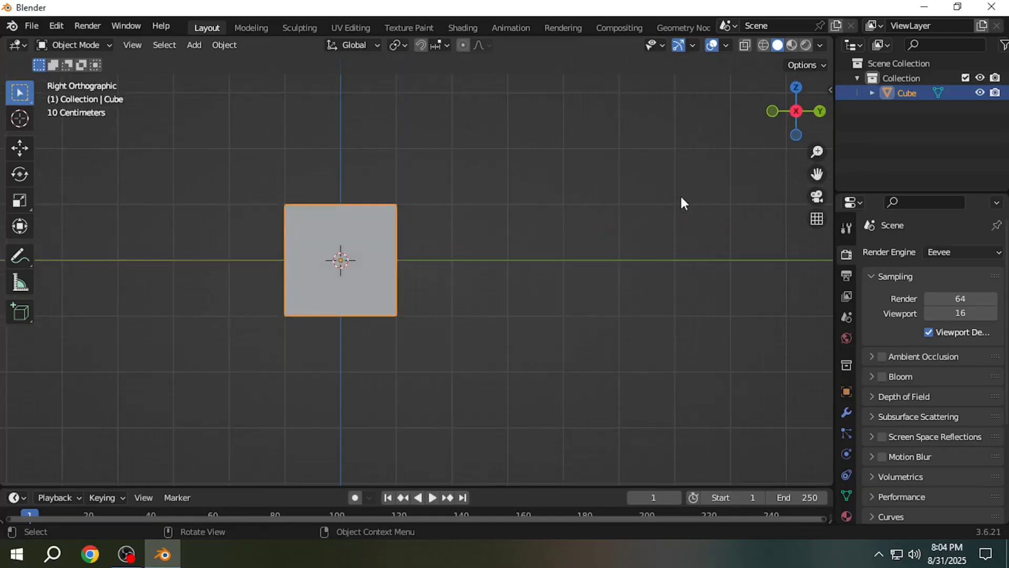
# - Rotate the perspective view around the cube horizontally in fixed increments to inspect its sides
pyautogui.press('KP_4')
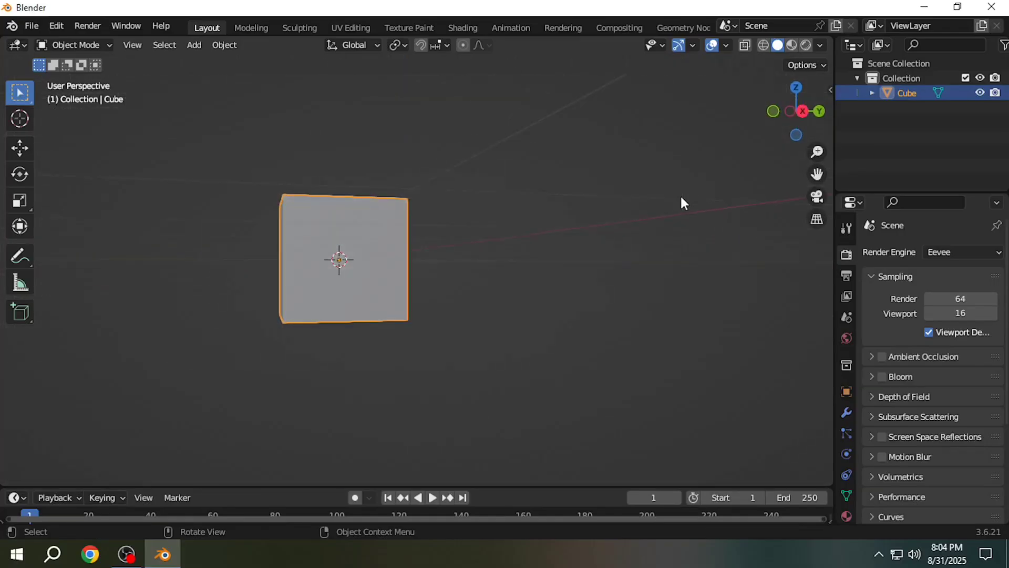
pyautogui.press('KP_4')
pyautogui.press('KP_4')
pyautogui.press('KP_4')
pyautogui.press('KP_4')
pyautogui.press('KP_4')
pyautogui.press('KP_4')
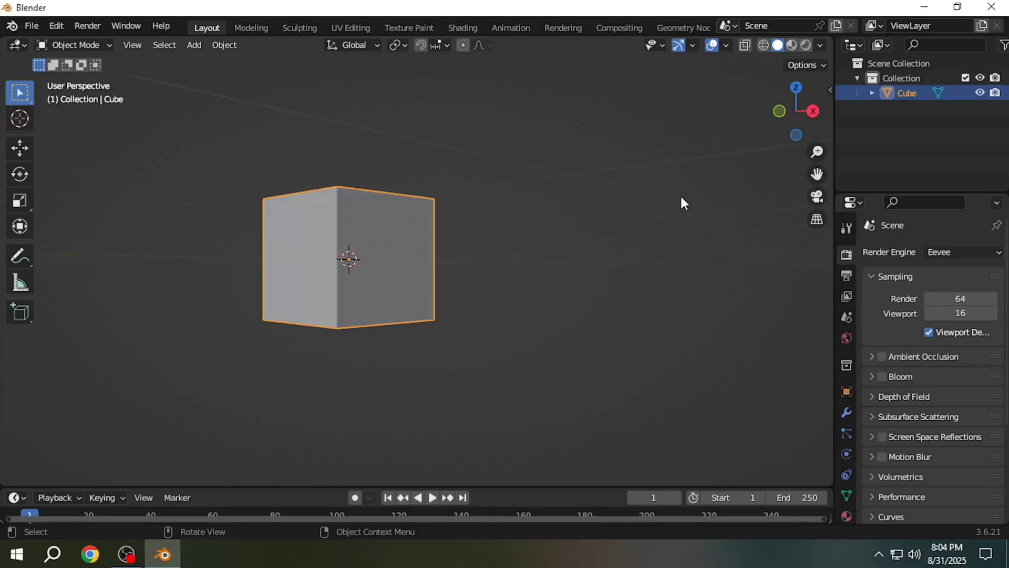
pyautogui.press('KP_4')
pyautogui.press('KP_4')
pyautogui.press('KP_4')
pyautogui.press('KP_4')
pyautogui.press('KP_4')
pyautogui.press('KP_4')
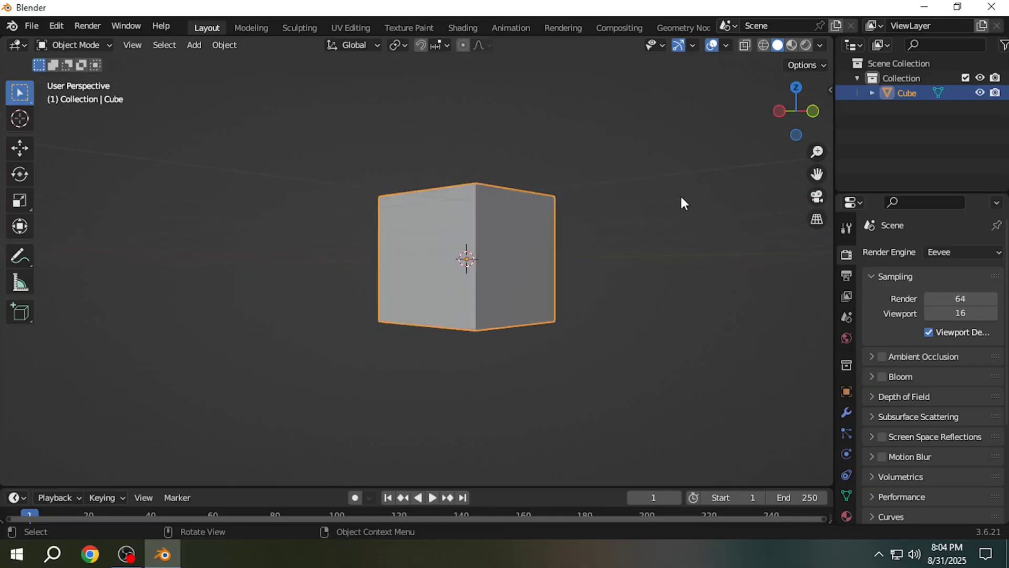
pyautogui.press('KP_4')
pyautogui.press('KP_4')
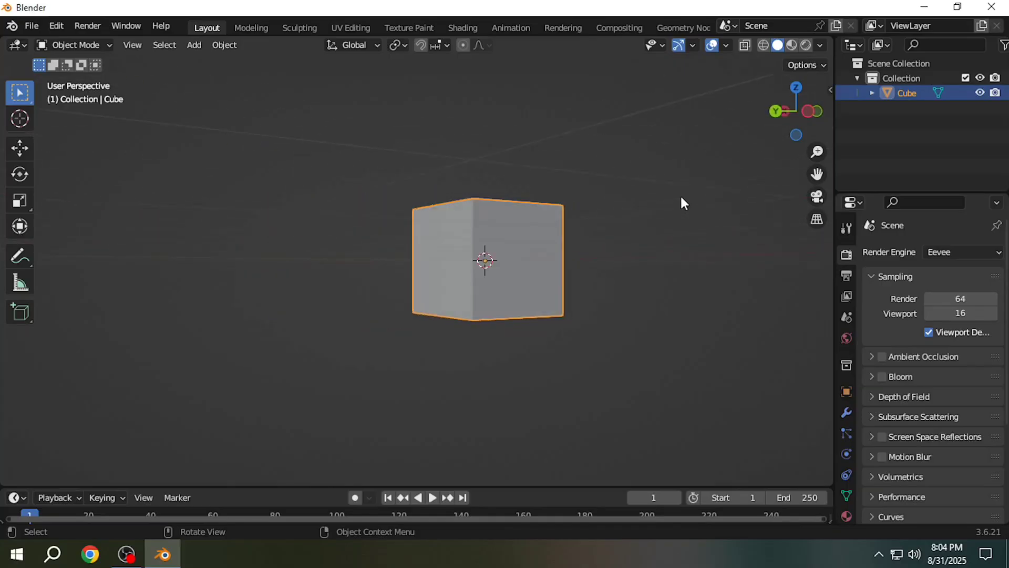
# - Switch the view to orthographic projection and keep rotating it horizontally around the cube in increments
pyautogui.press('KP_5')
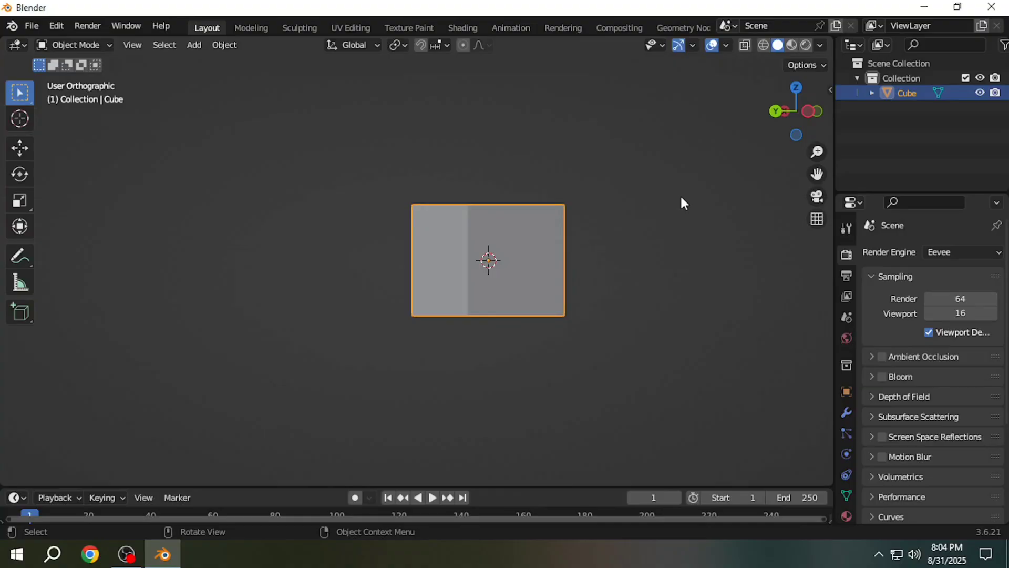
pyautogui.press('KP_4')
pyautogui.press('KP_4')
pyautogui.press('KP_4')
pyautogui.press('KP_4')
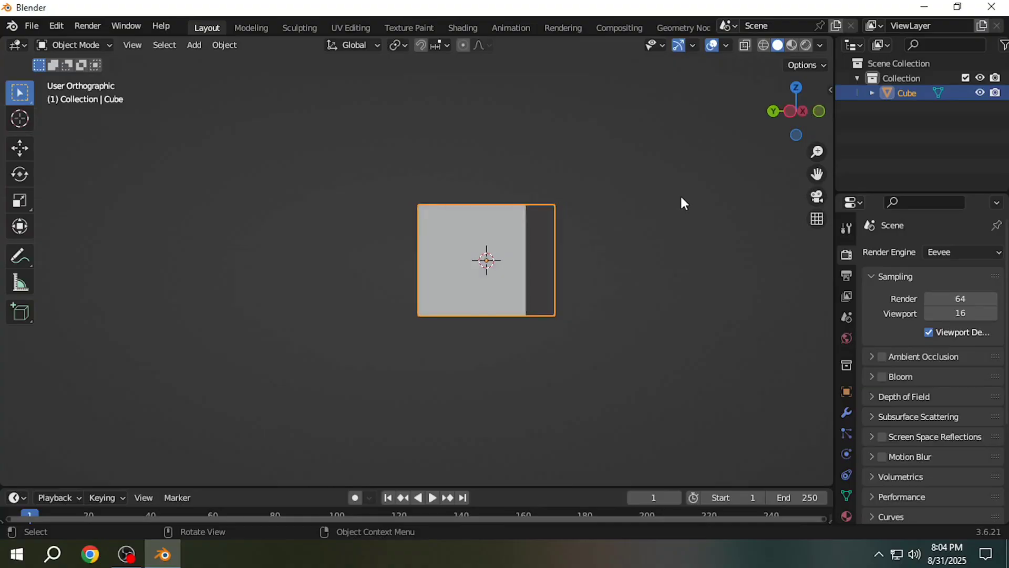
pyautogui.press('KP_4')
pyautogui.press('KP_4')
pyautogui.press('KP_4')
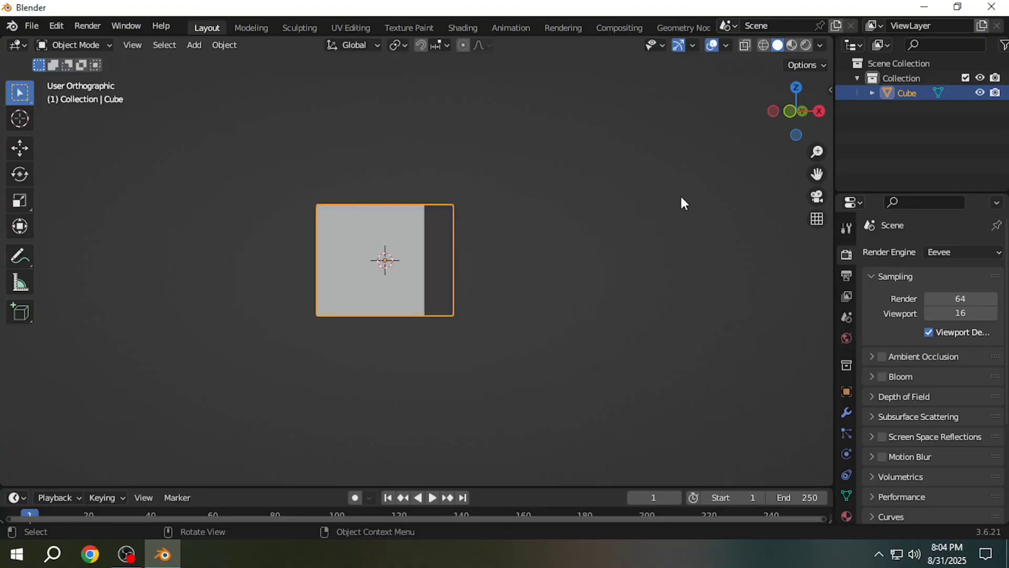
# - Tilt the view vertically in increments and show the cube in top orthographic view
pyautogui.press('KP_8')
pyautogui.press('KP_8')
pyautogui.press('KP_8')
pyautogui.press('KP_8')
pyautogui.press('KP_7')
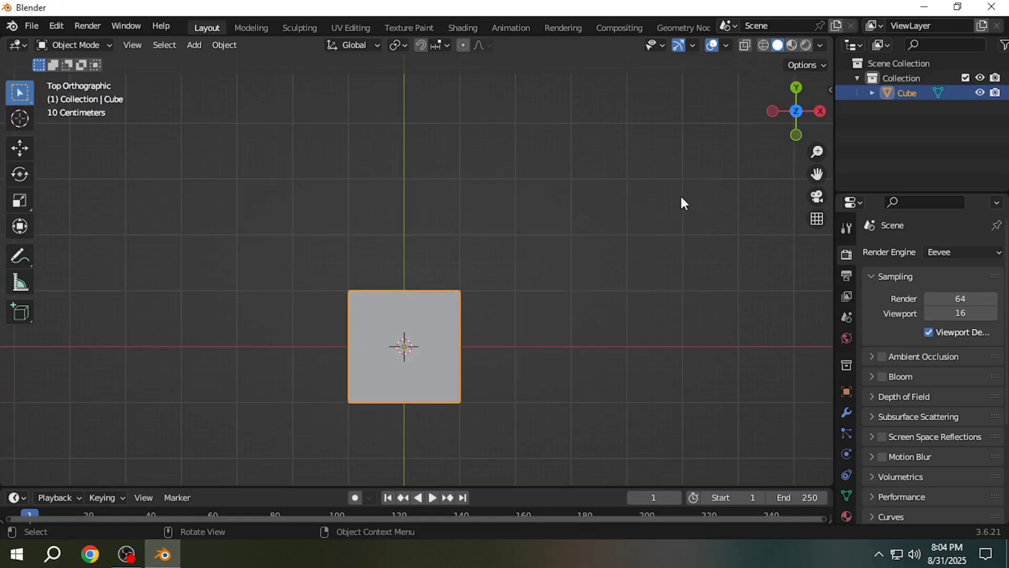
# - Return to perspective projection, tilt the view, flip it to the opposite side and orbit around the cube
pyautogui.press('KP_5')
pyautogui.press('KP_2')
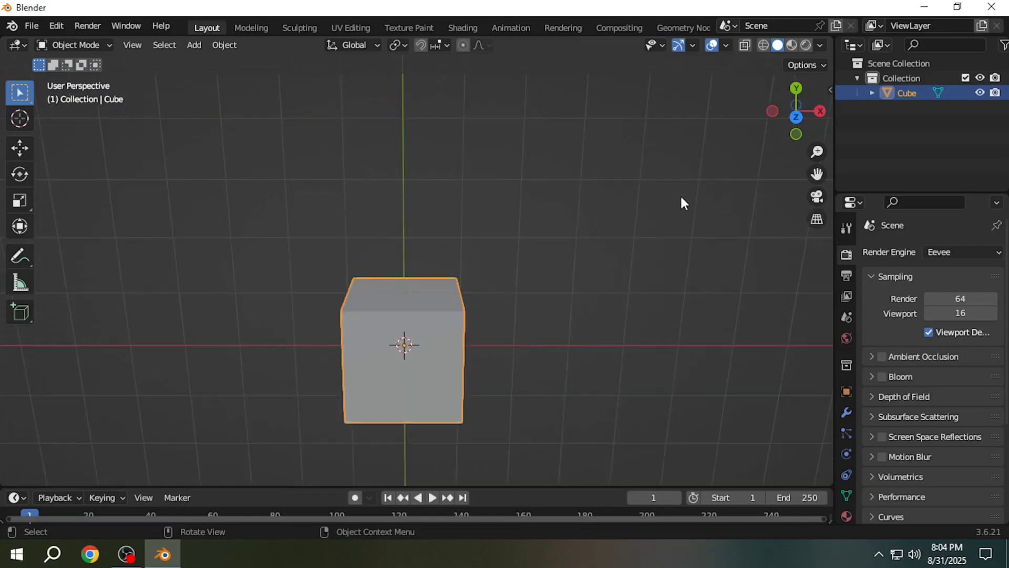
pyautogui.press('KP_9')
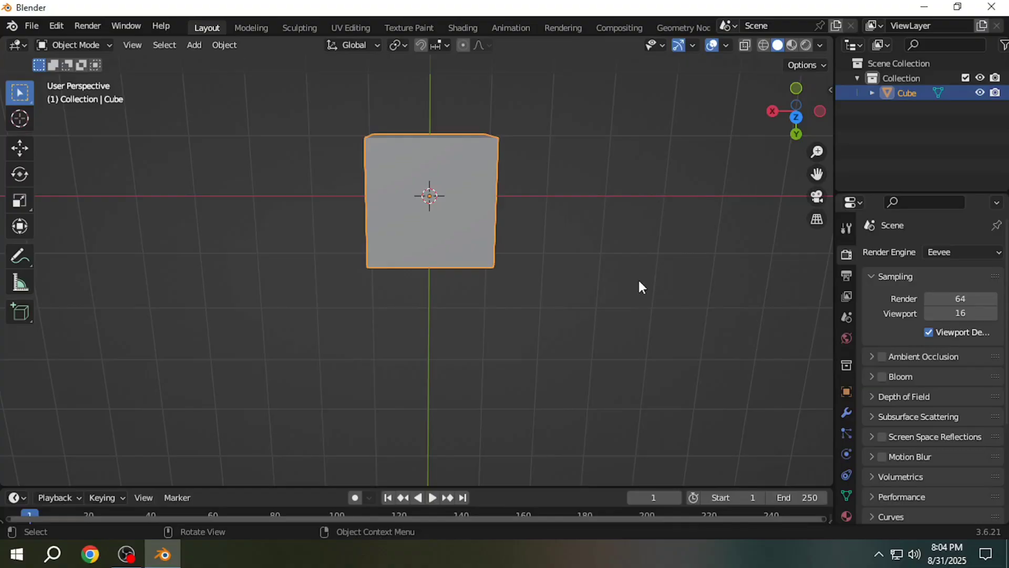
pyautogui.moveTo(544, 254); pyautogui.dragTo(531, 322, button='middle')
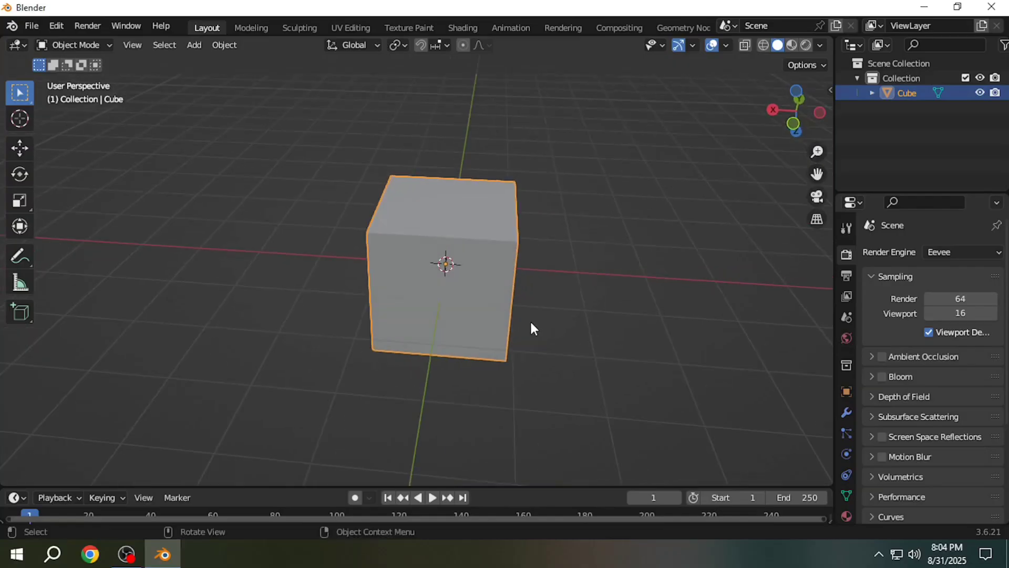
pyautogui.moveTo(453, 328)
pyautogui.mouseDown(button='middle')
pyautogui.moveTo(482, 334)
pyautogui.moveTo(459, 310)
pyautogui.mouseUp(button='middle')
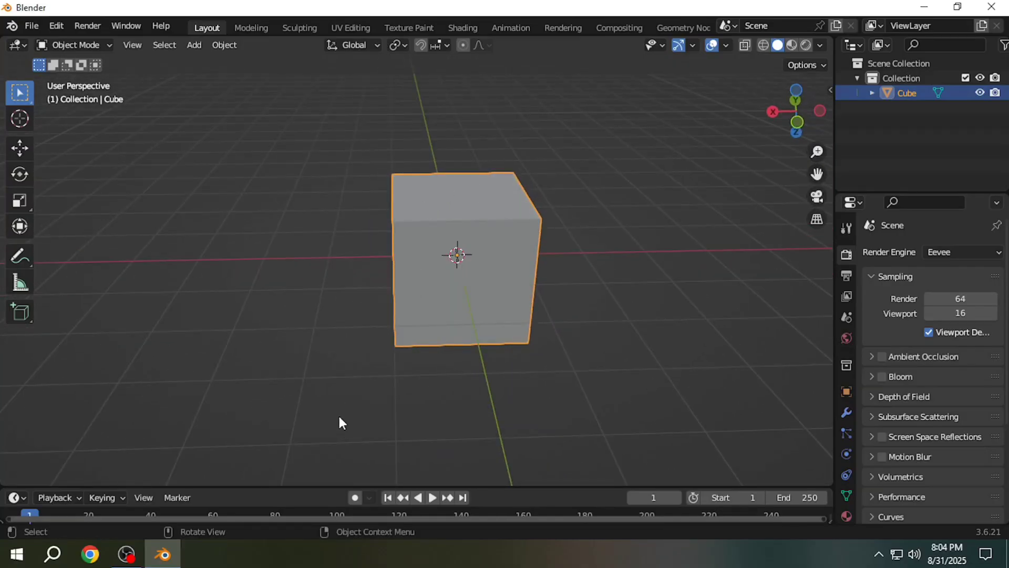
pyautogui.click(127, 554)
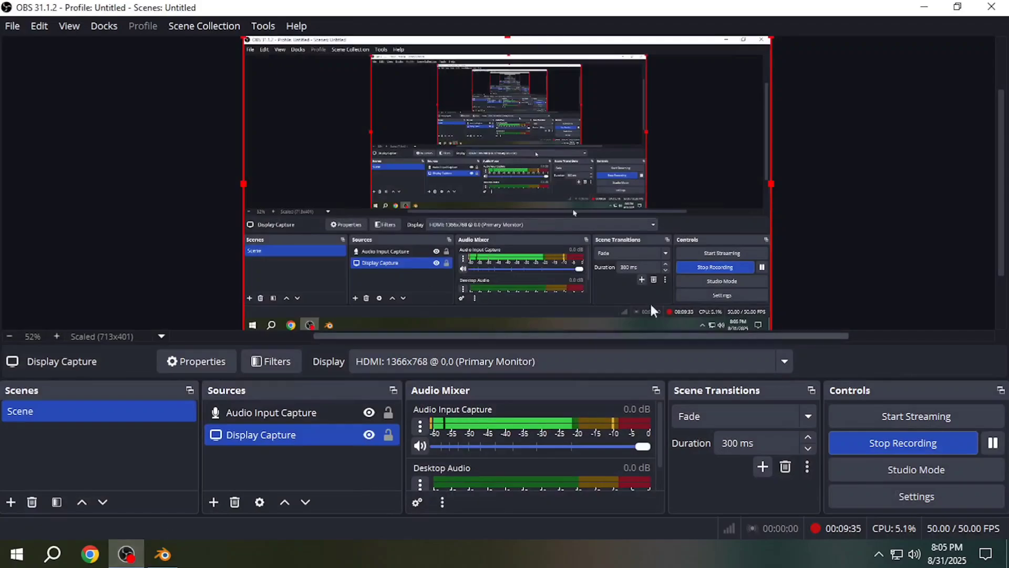
pyautogui.click(924, 7)
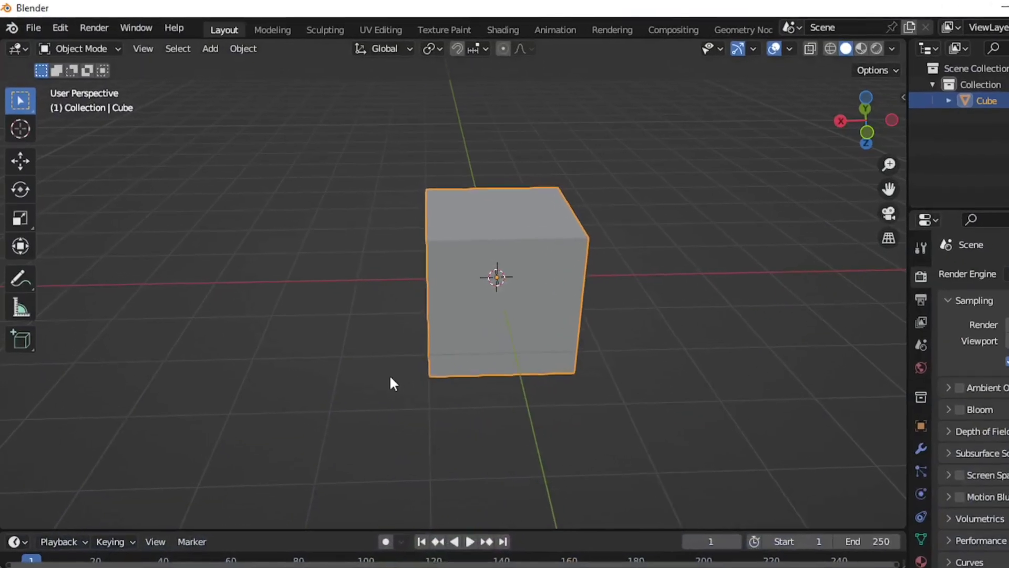
pyautogui.moveTo(390, 377)
pyautogui.mouseDown(button='middle')
pyautogui.moveTo(397, 390)
pyautogui.moveTo(461, 398)
pyautogui.moveTo(401, 392)
pyautogui.mouseUp(button='middle')
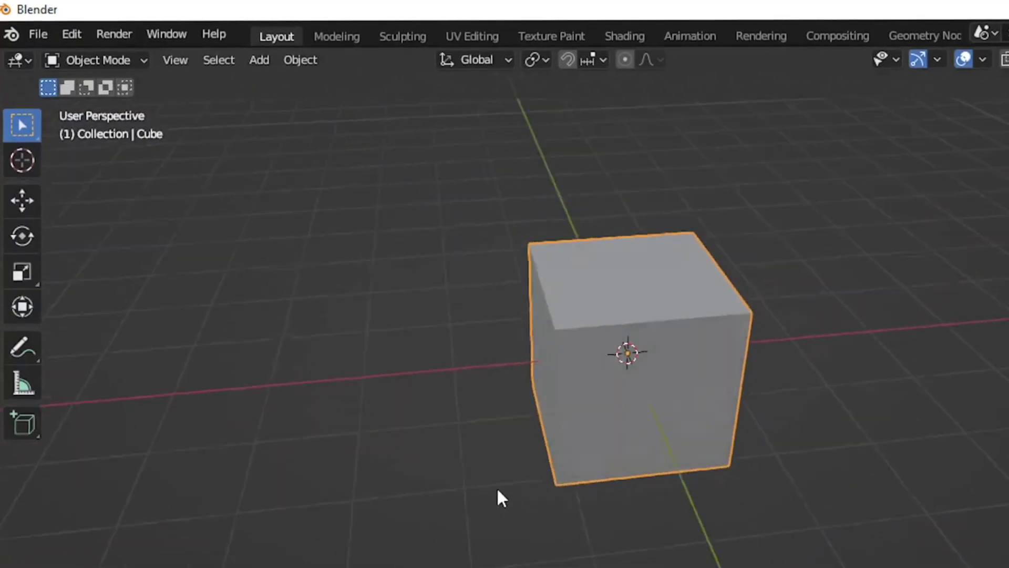
pyautogui.moveTo(498, 490); pyautogui.dragTo(455, 482, button='middle')
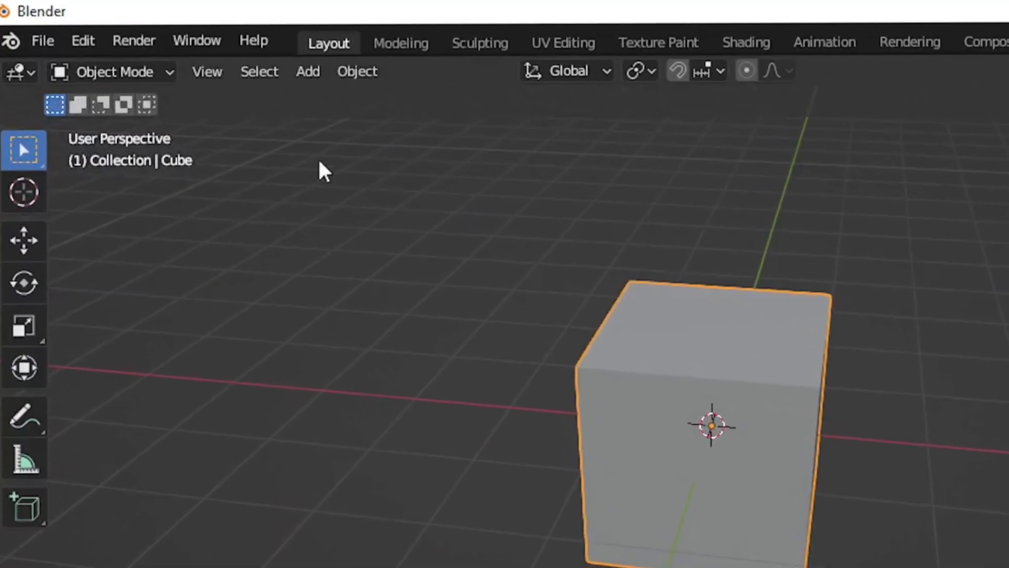
# - Show the interaction modes available for the cube, deselecting and reselecting it in between
pyautogui.click(154, 70)
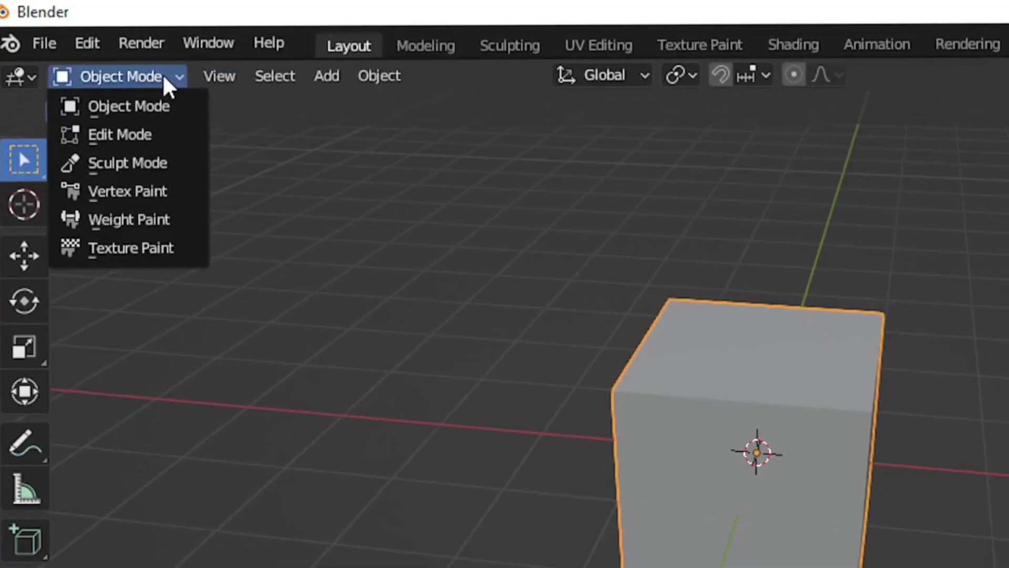
pyautogui.click(164, 76)
pyautogui.click(164, 77)
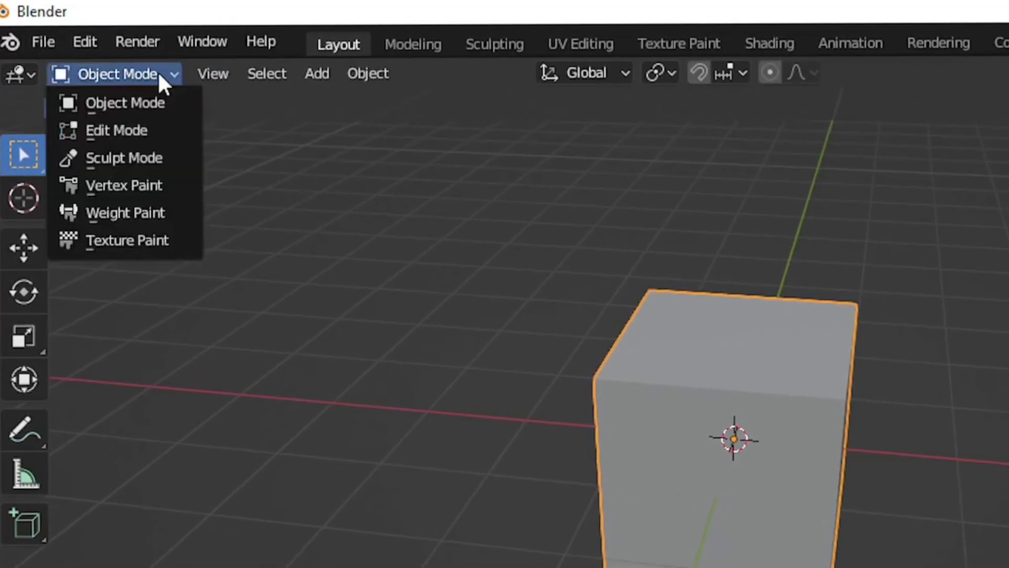
pyautogui.click(478, 397)
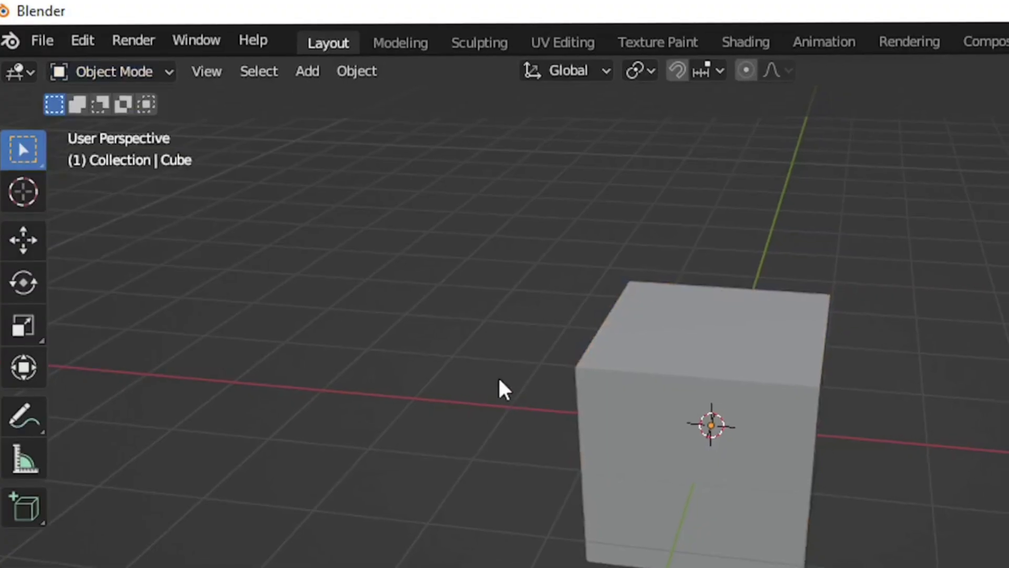
pyautogui.click(619, 390)
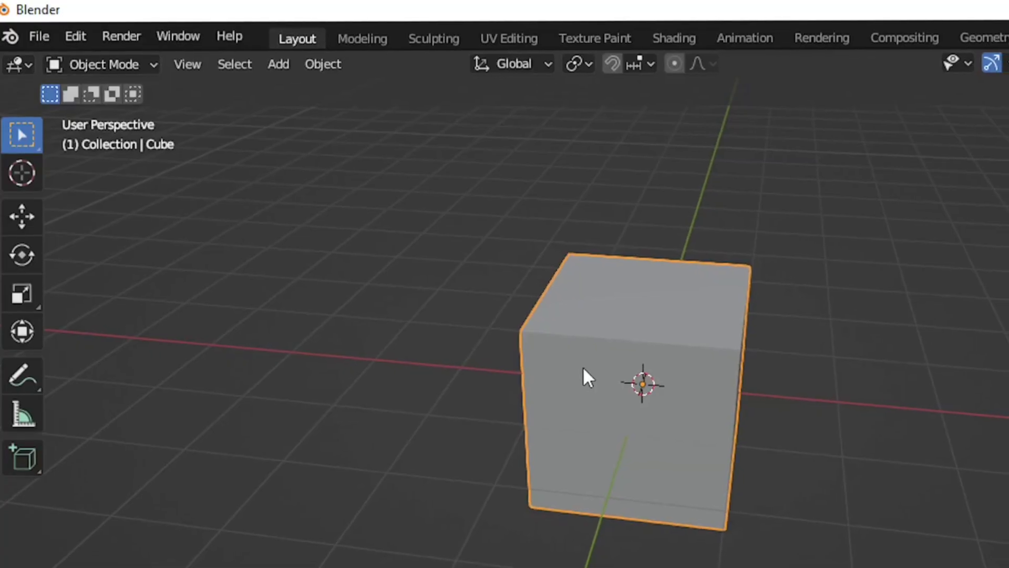
pyautogui.click(126, 60)
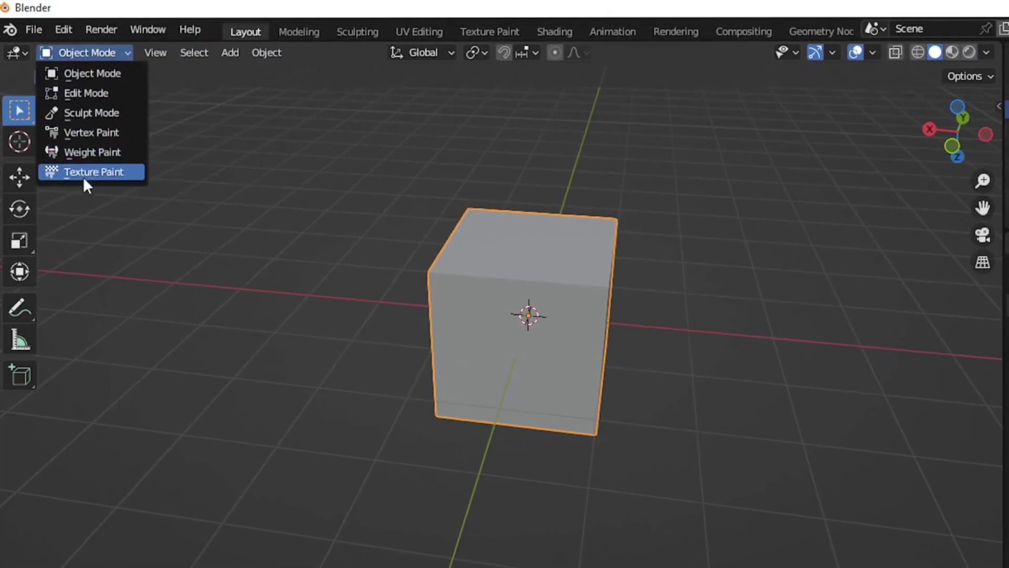
pyautogui.click(120, 56)
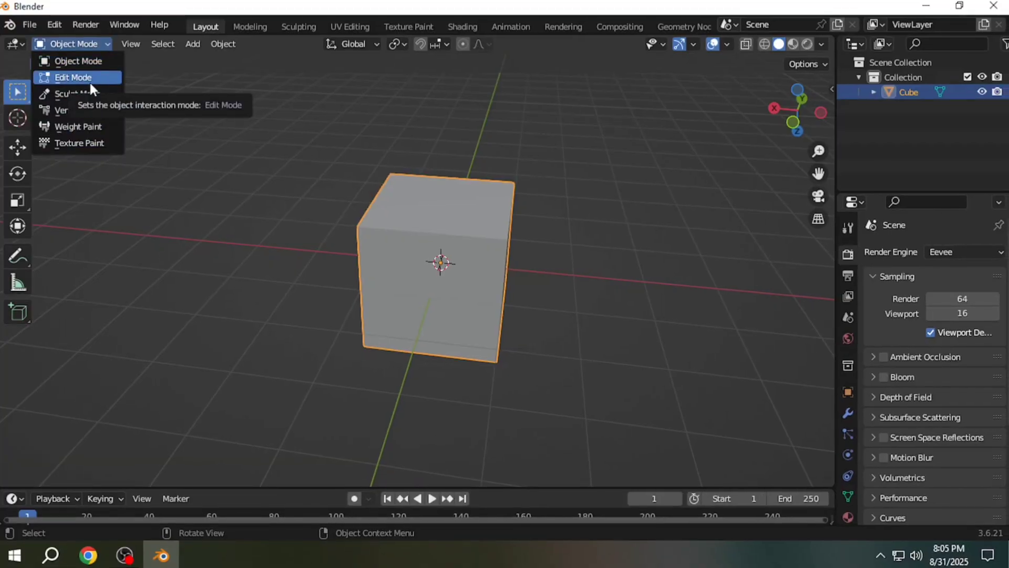
# - Switch the cube to Edit Mode and look through the full set of editing tools available there
pyautogui.click(88, 78)
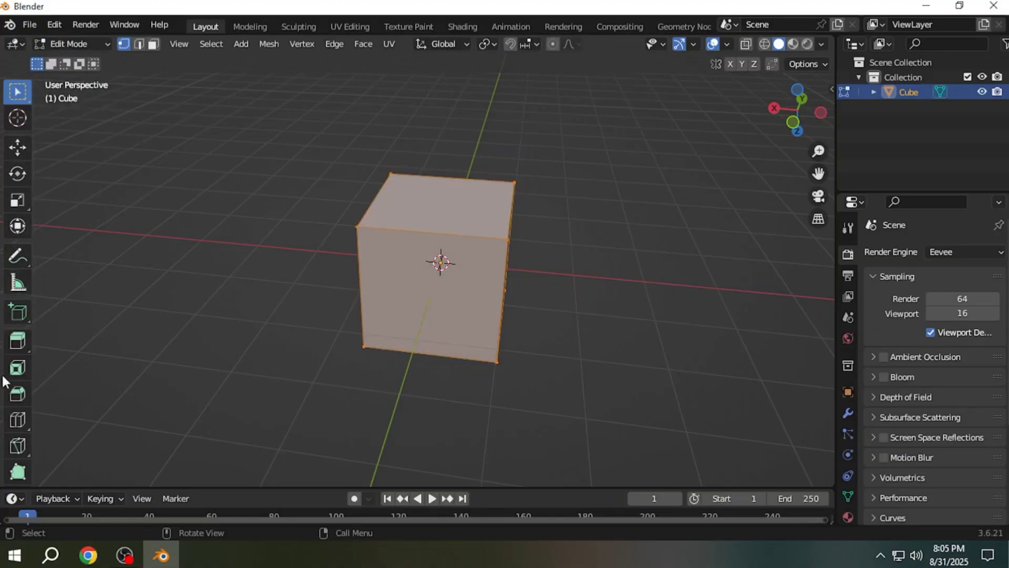
pyautogui.scroll(-5, 14, 373)
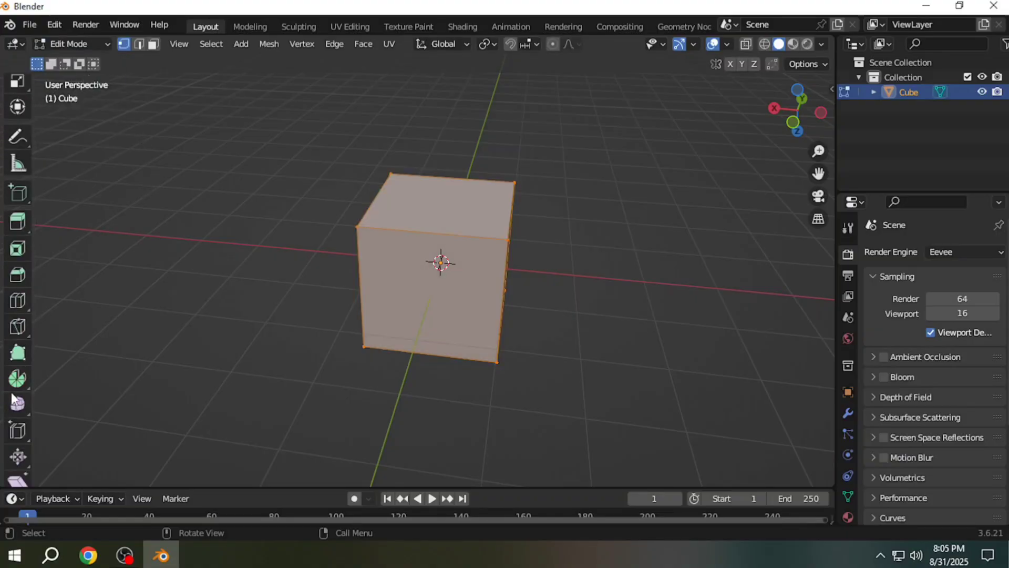
pyautogui.scroll(5, 16, 432)
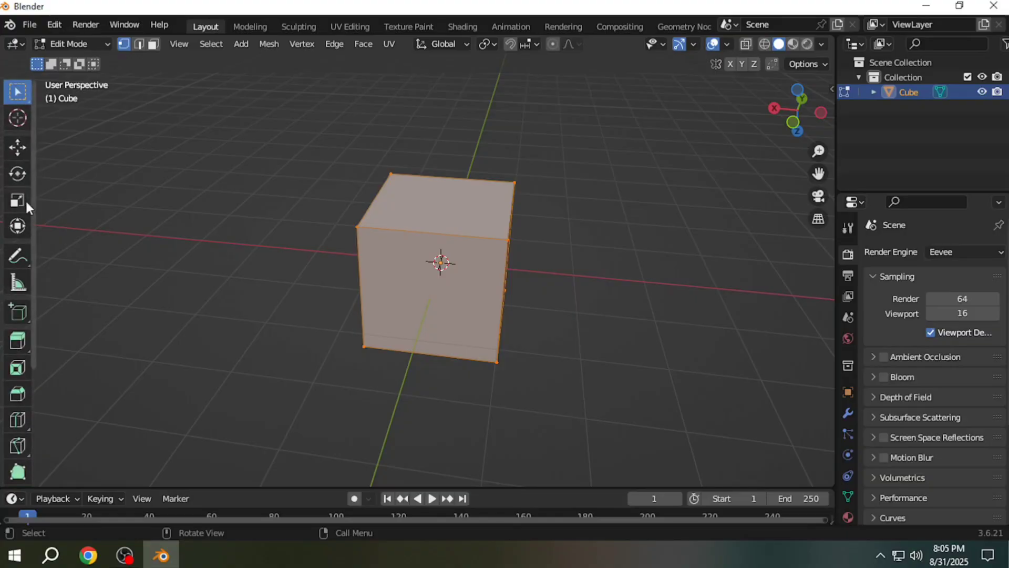
pyautogui.scroll(-4, 21, 320)
pyautogui.scroll(-3, 23, 346)
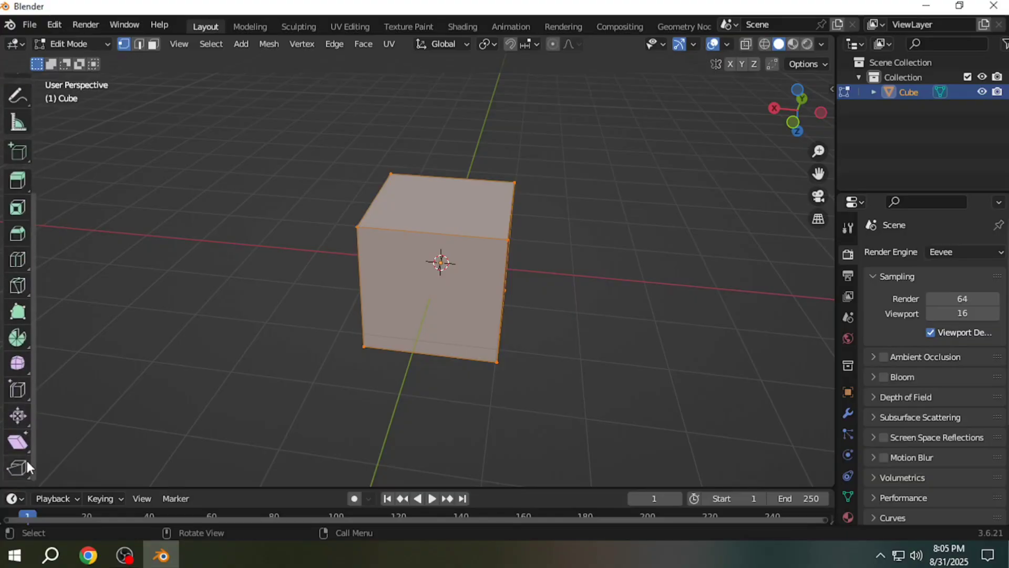
pyautogui.scroll(6, 18, 333)
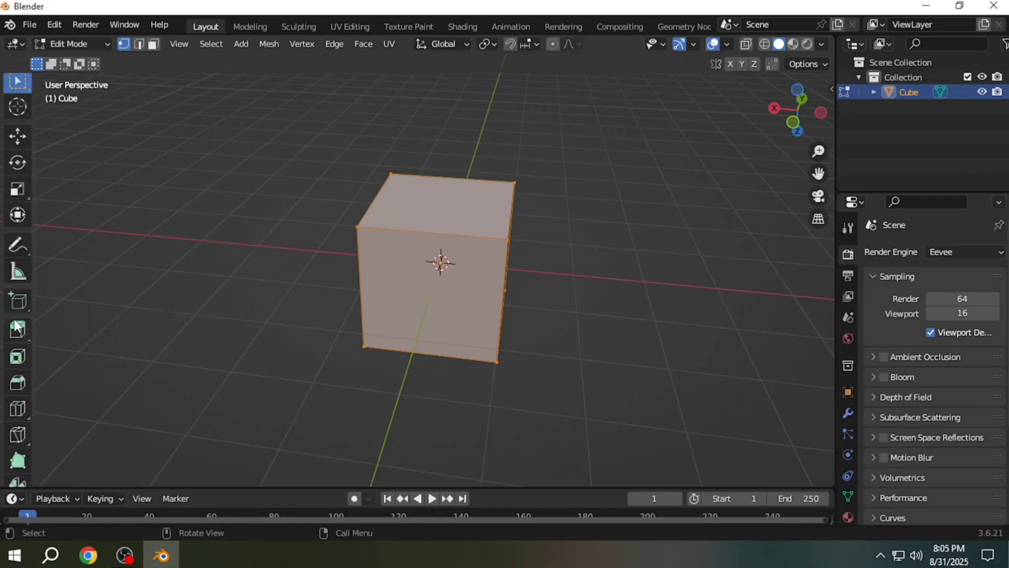
pyautogui.scroll(1, 17, 326)
# - Return the cube to Object Mode and view it from a slightly different angle
pyautogui.click(77, 46)
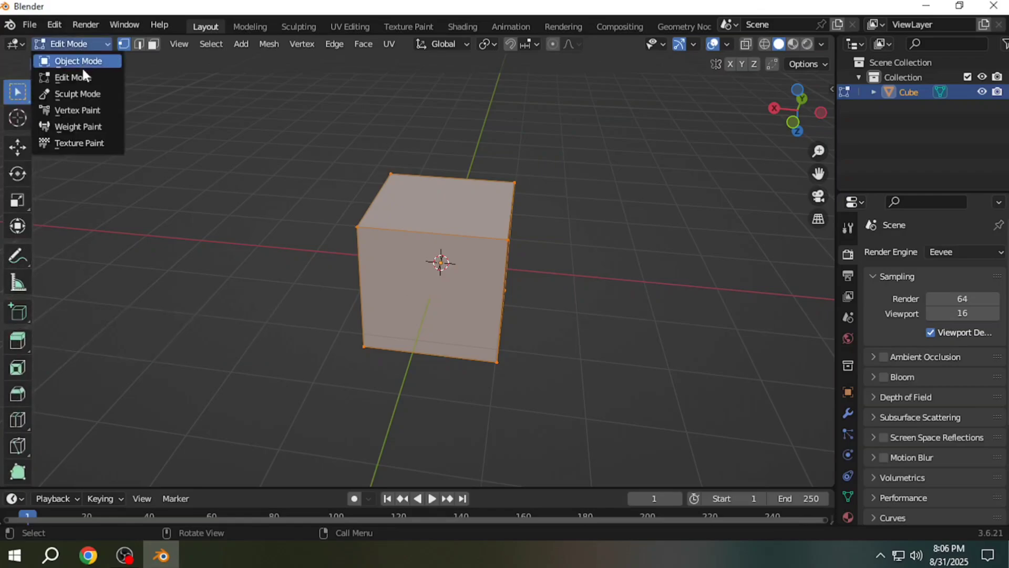
pyautogui.click(84, 62)
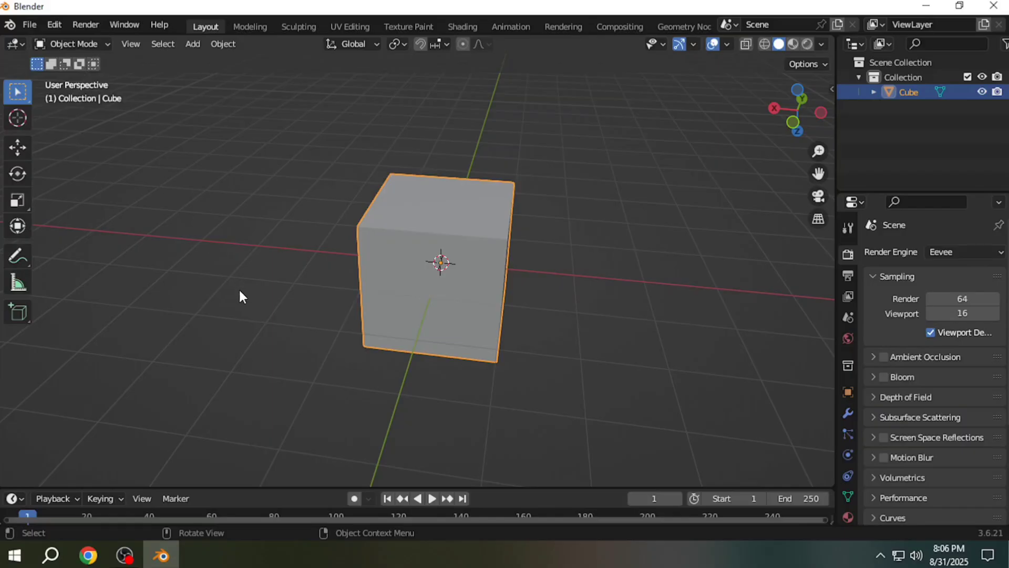
pyautogui.moveTo(242, 296); pyautogui.dragTo(267, 298, button='middle')
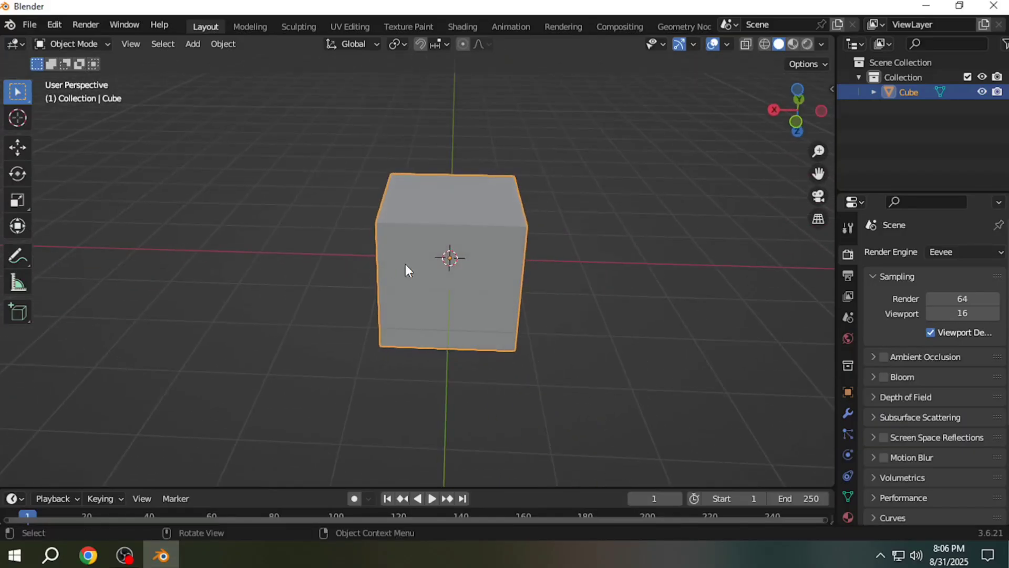
pyautogui.moveTo(386, 317); pyautogui.dragTo(308, 315, button='middle')
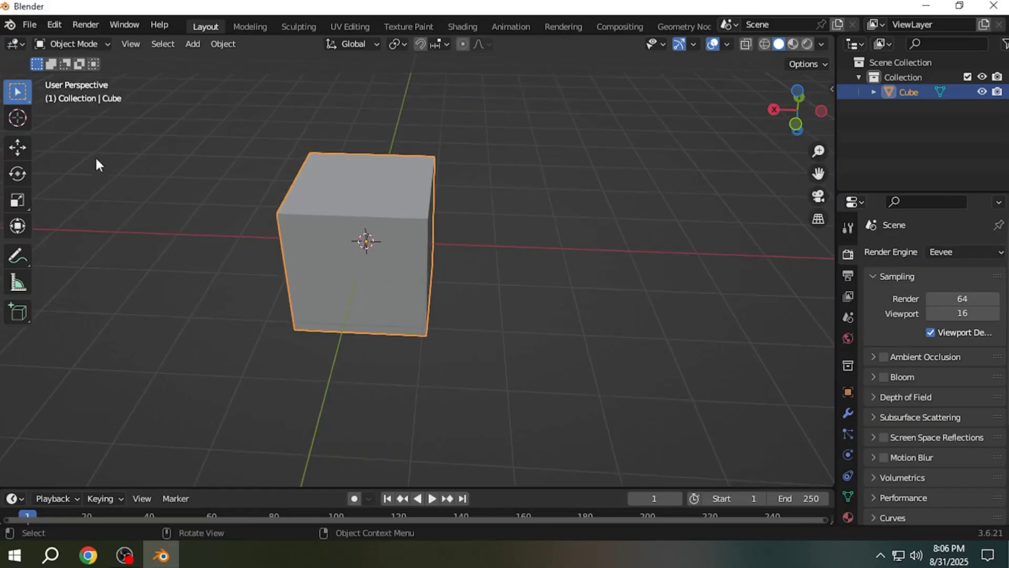
# - Place the 3D cursor at several points on the cube's front face, finishing near the cube's center
pyautogui.click(20, 120)
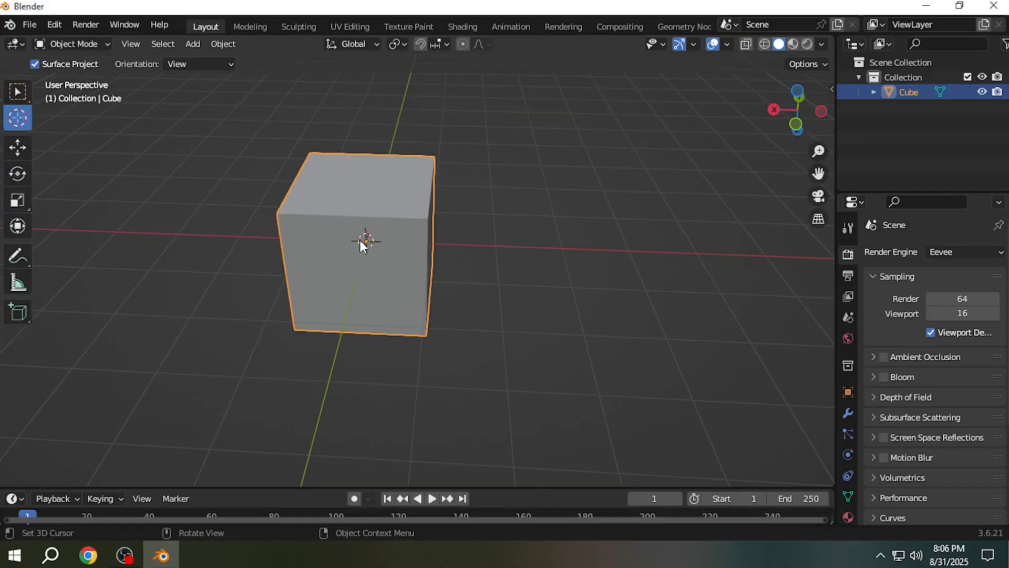
pyautogui.click(323, 311)
pyautogui.click(376, 311)
pyautogui.moveTo(392, 271); pyautogui.dragTo(339, 295)
pyautogui.click(367, 241)
# - Slide the cube far out along the X axis with the Move tool and bring it back near the world origin
pyautogui.click(19, 151)
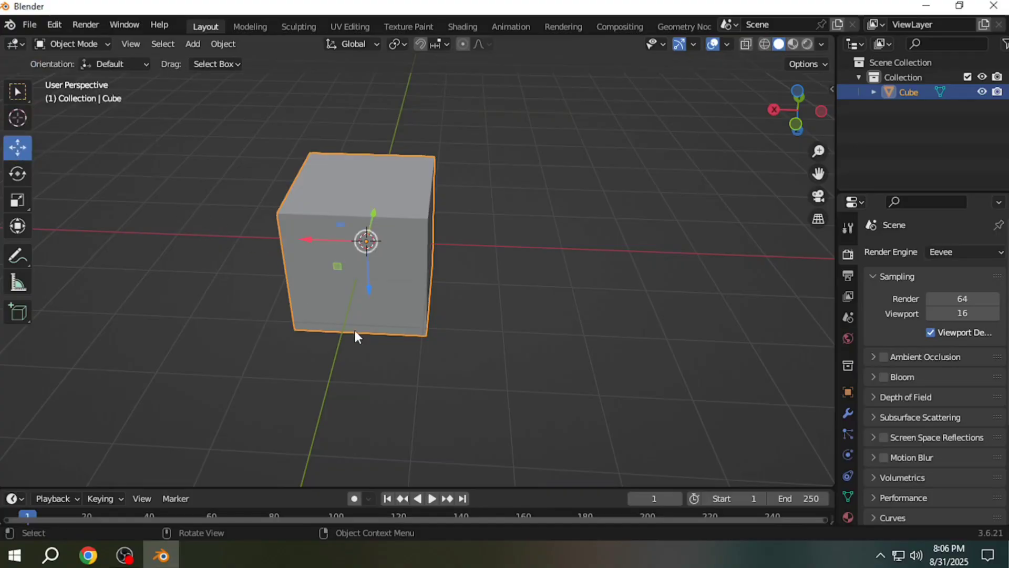
pyautogui.moveTo(355, 332); pyautogui.dragTo(403, 318, button='middle')
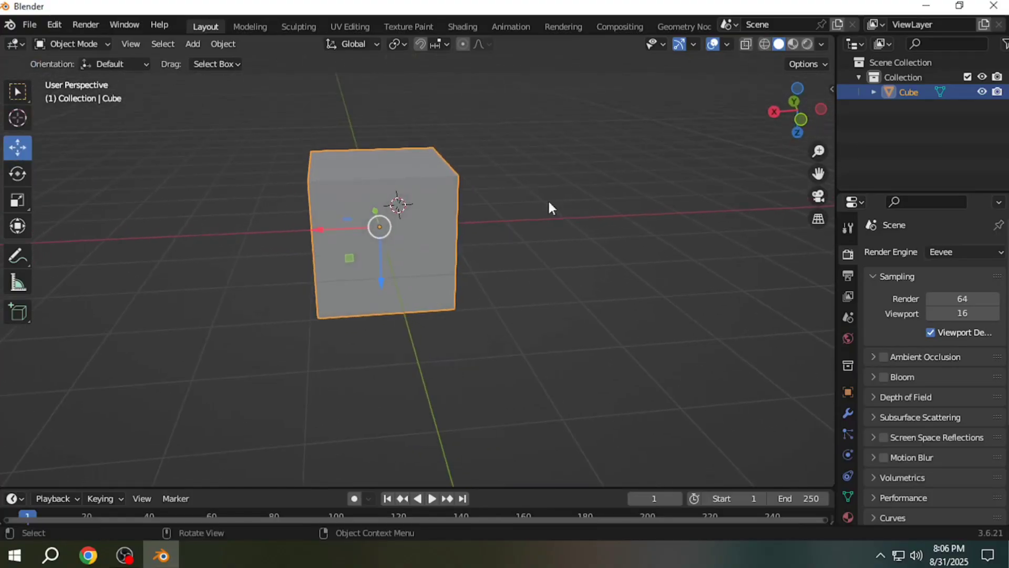
pyautogui.moveTo(336, 274); pyautogui.dragTo(350, 294, button='middle')
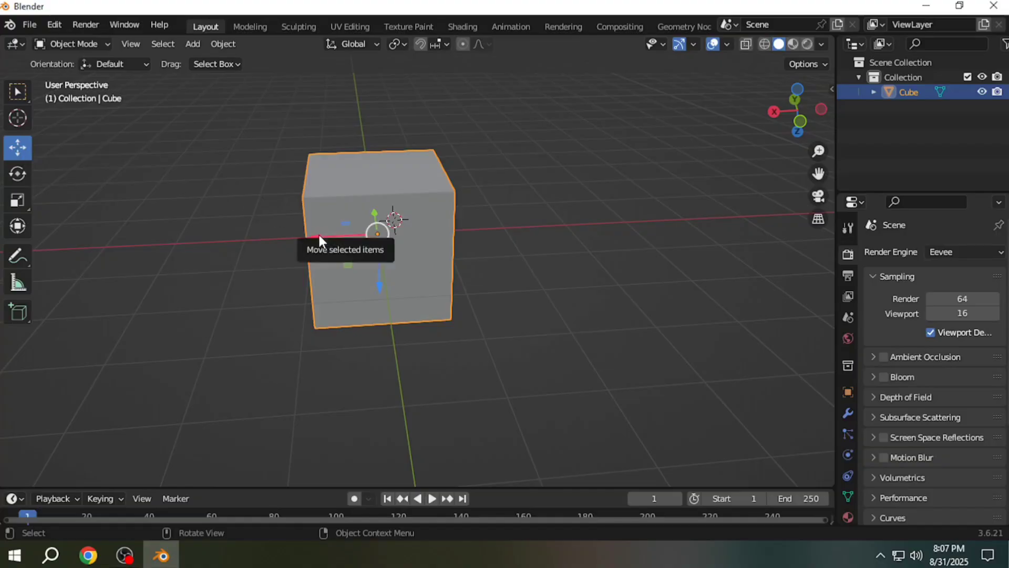
pyautogui.moveTo(318, 238); pyautogui.dragTo(154, 243)
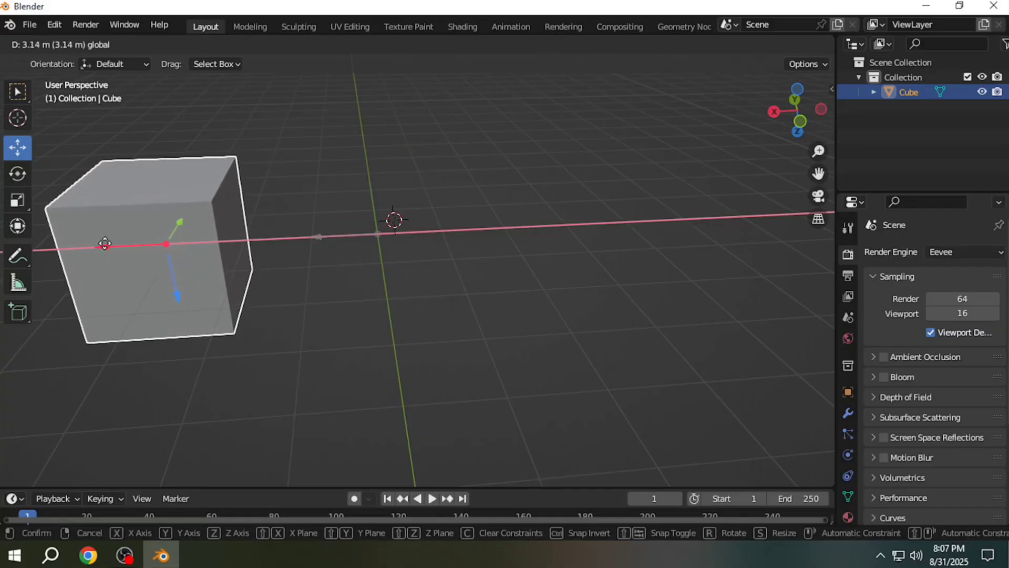
pyautogui.click(162, 263)
pyautogui.moveTo(99, 242); pyautogui.dragTo(319, 279)
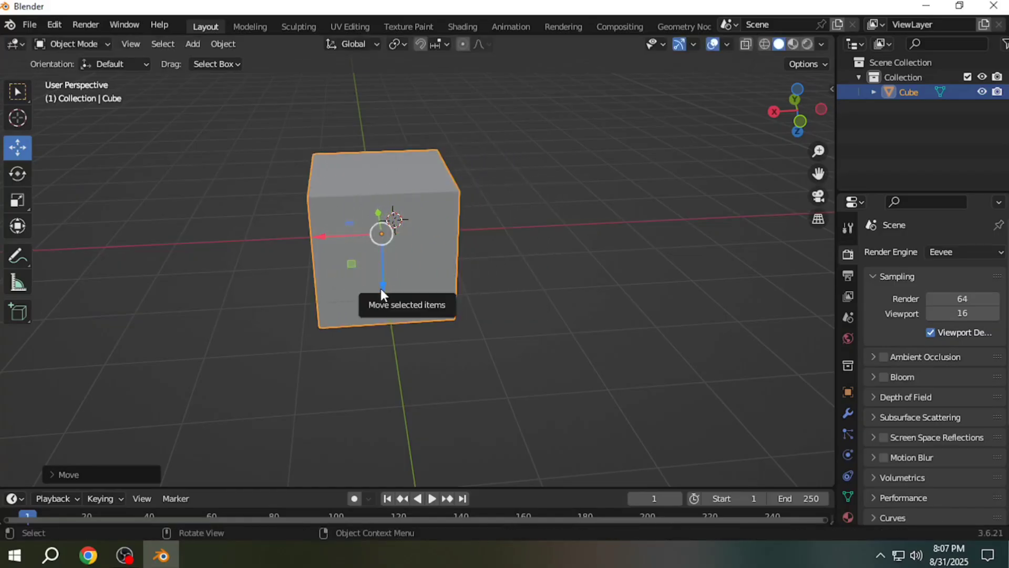
# - Shift the cube slightly along the Z axis and back and forth along the Y axis with the Move tool
pyautogui.moveTo(379, 286); pyautogui.dragTo(358, 282, button='middle')
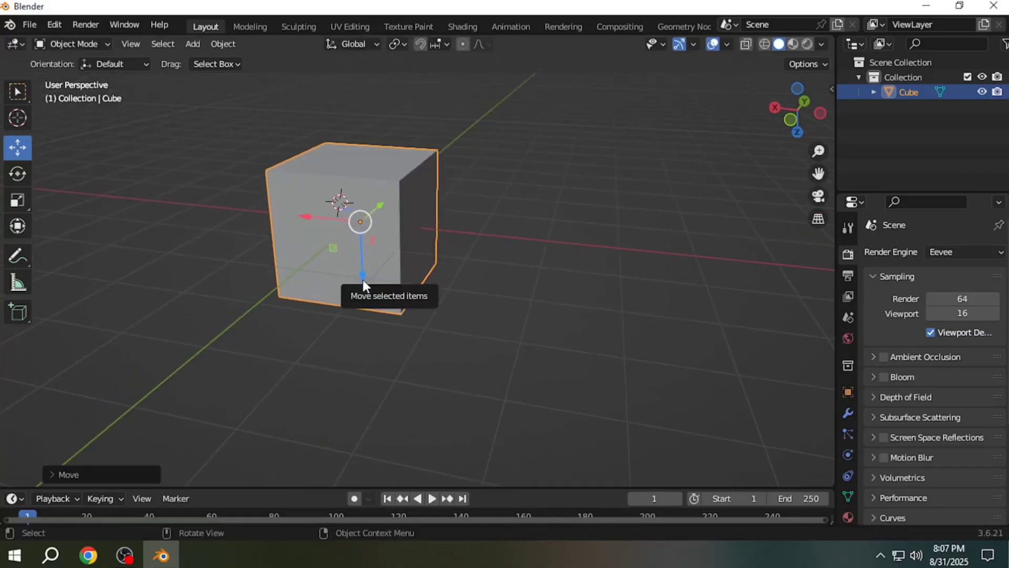
pyautogui.moveTo(363, 280)
pyautogui.mouseDown()
pyautogui.moveTo(362, 225)
pyautogui.moveTo(365, 295)
pyautogui.moveTo(366, 222)
pyautogui.moveTo(364, 288)
pyautogui.moveTo(363, 231)
pyautogui.moveTo(358, 274)
pyautogui.mouseUp()
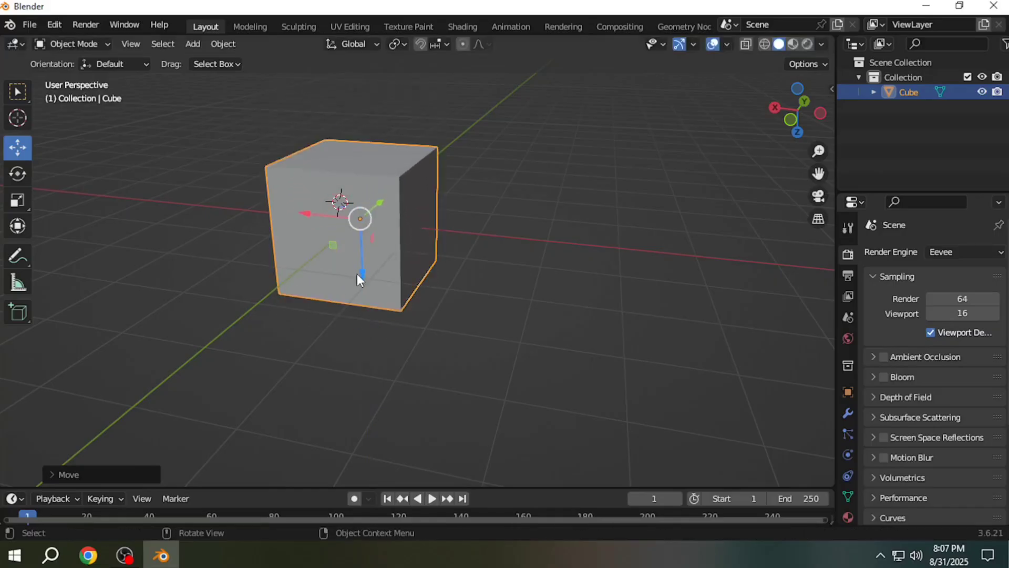
pyautogui.moveTo(417, 271); pyautogui.dragTo(368, 284, button='middle')
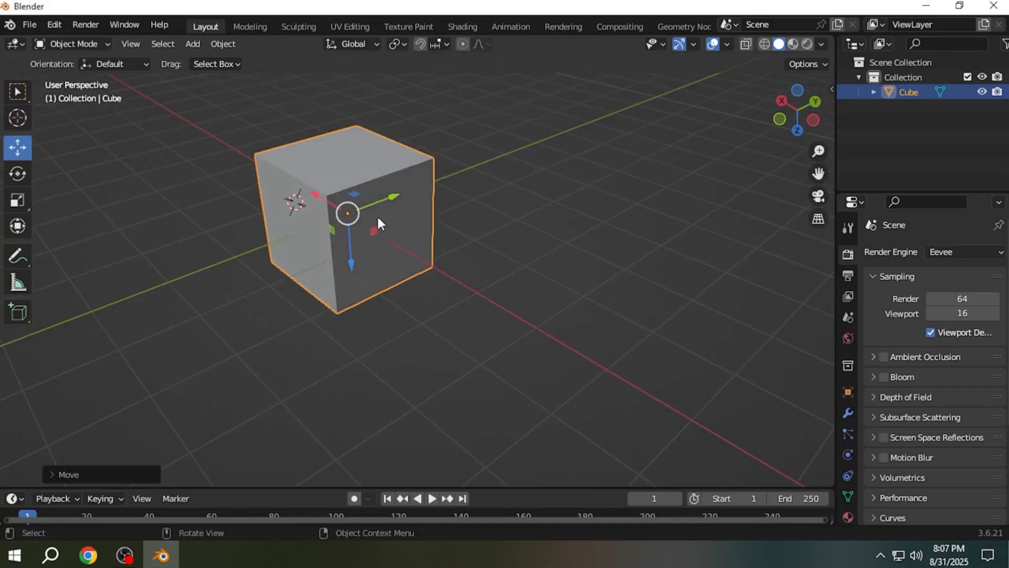
pyautogui.moveTo(389, 200); pyautogui.dragTo(385, 223)
pyautogui.moveTo(385, 223); pyautogui.dragTo(377, 210, button='middle')
pyautogui.moveTo(390, 198)
pyautogui.mouseDown()
pyautogui.moveTo(457, 180)
pyautogui.moveTo(395, 201)
pyautogui.mouseUp()
pyautogui.moveTo(395, 201); pyautogui.dragTo(411, 282, button='middle')
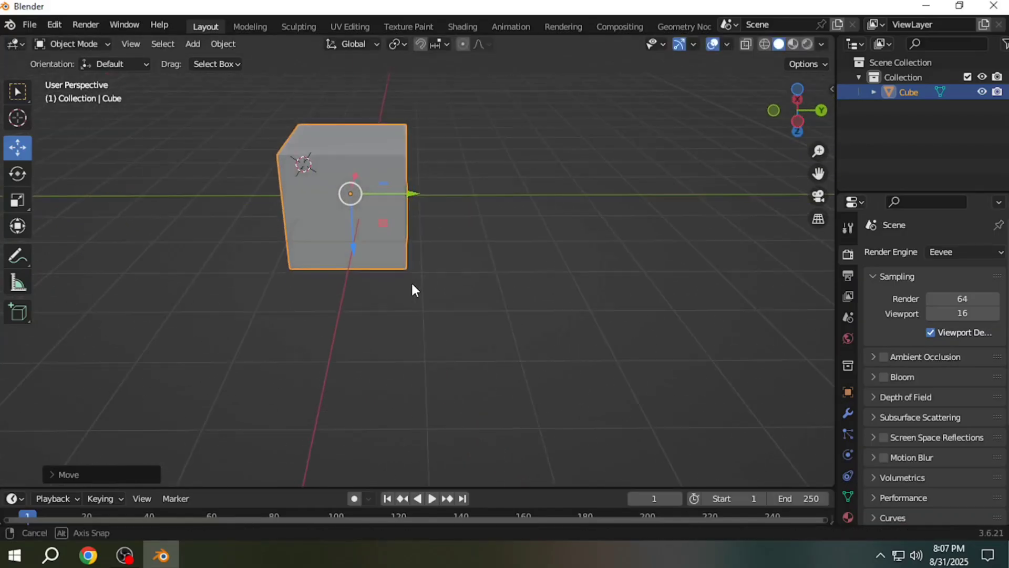
pyautogui.moveTo(409, 193); pyautogui.dragTo(417, 219)
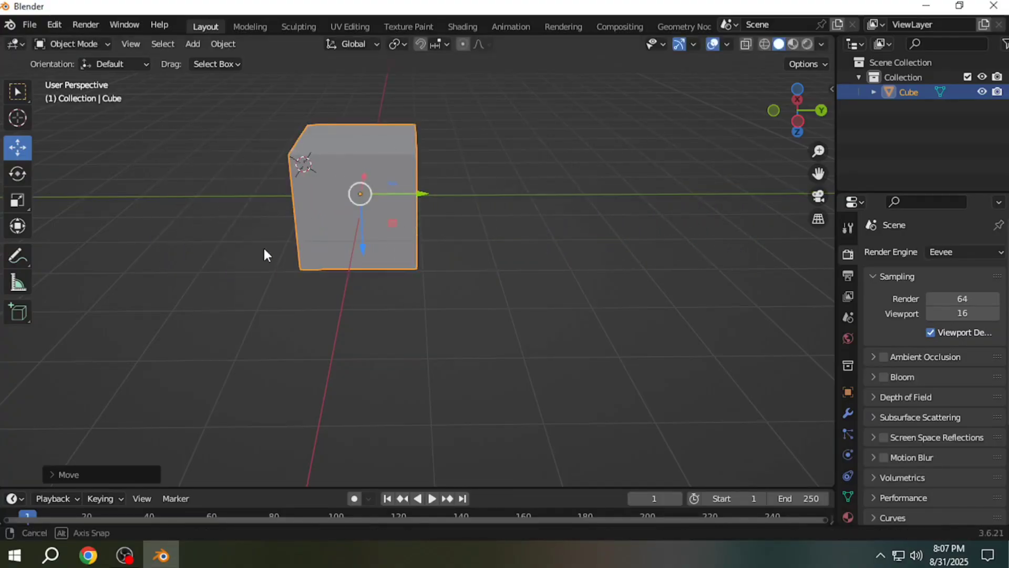
pyautogui.moveTo(263, 252); pyautogui.dragTo(393, 268, button='middle')
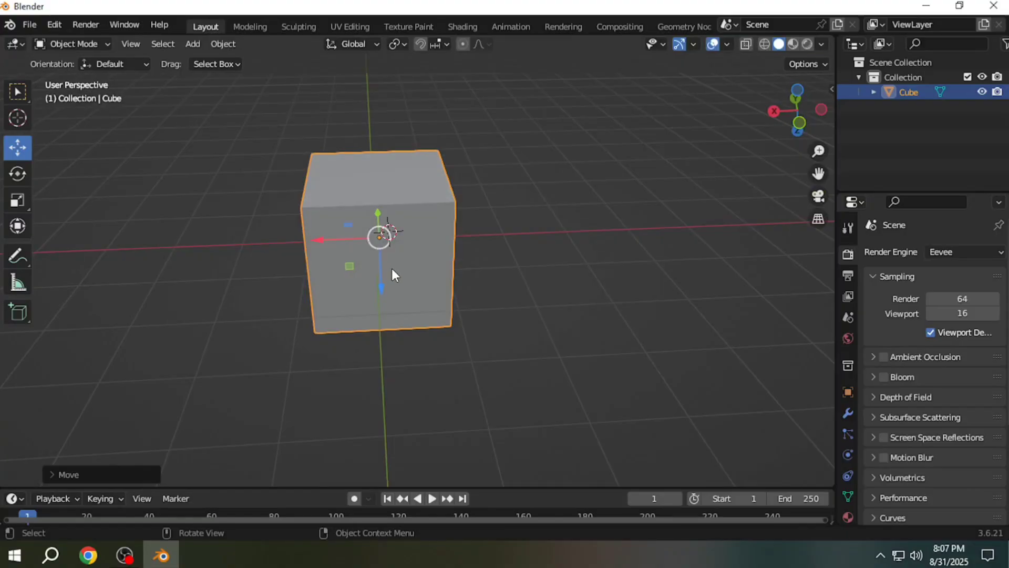
# - Deselect the cube and add a UV Sphere mesh at the 3D cursor
pyautogui.click(566, 258)
pyautogui.hotkey('shift', 'a')
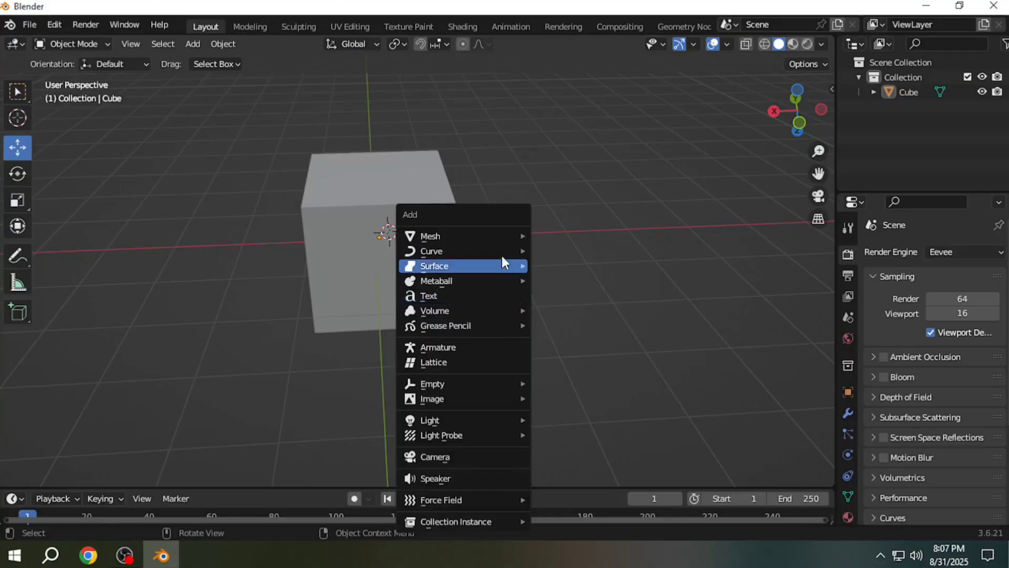
pyautogui.moveTo(500, 241)
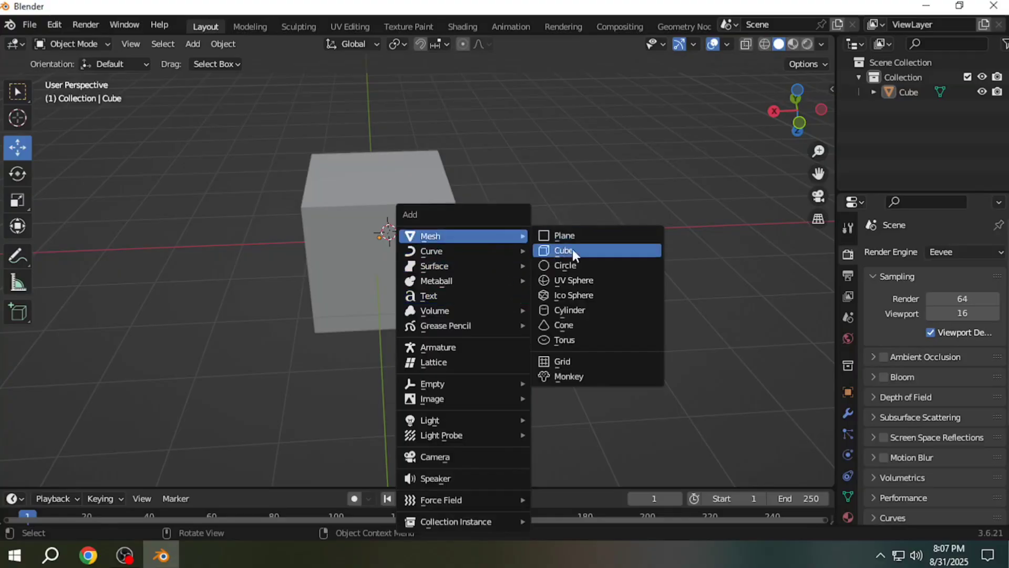
pyautogui.click(588, 281)
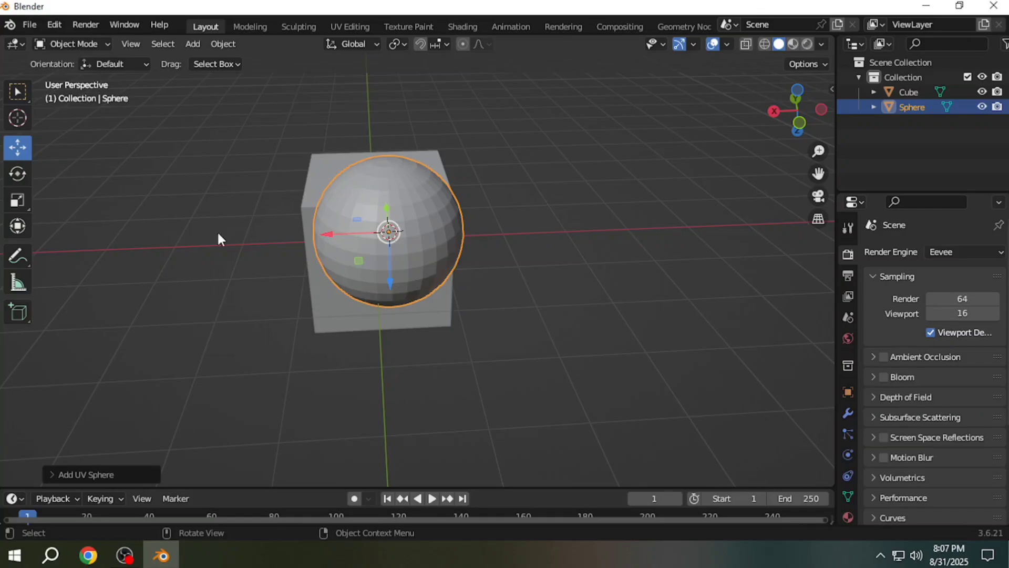
# - Select the sphere and move it along the X axis until it is beside the cube, offsetting it along the Z axis too
pyautogui.click(18, 93)
pyautogui.click(178, 232)
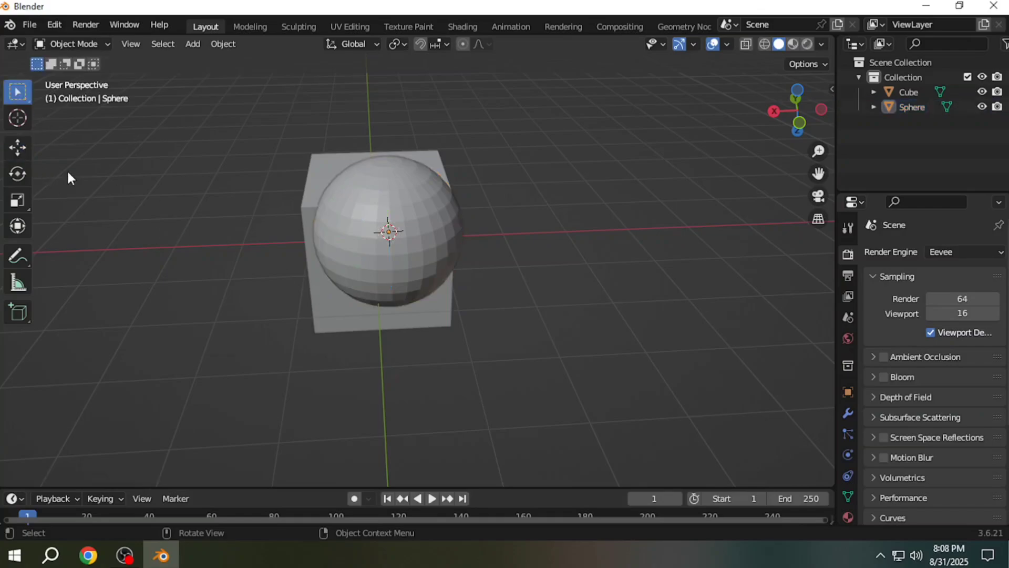
pyautogui.click(389, 219)
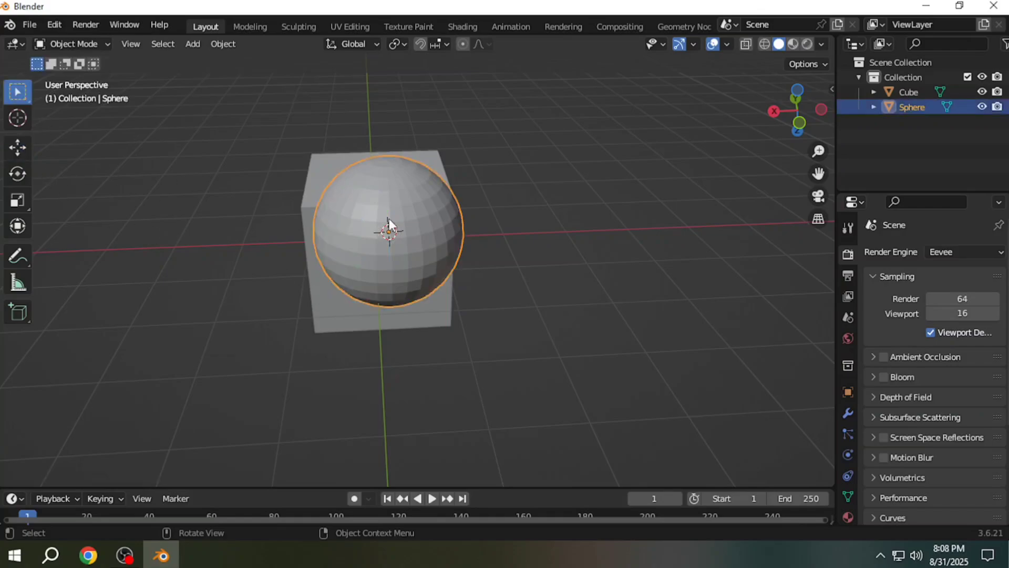
pyautogui.click(17, 149)
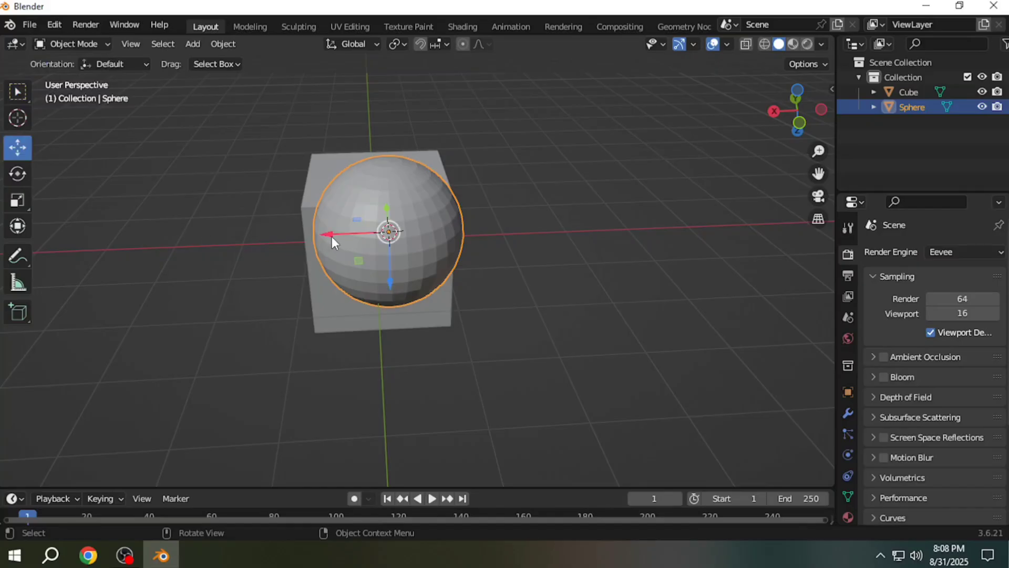
pyautogui.moveTo(328, 235); pyautogui.dragTo(150, 240)
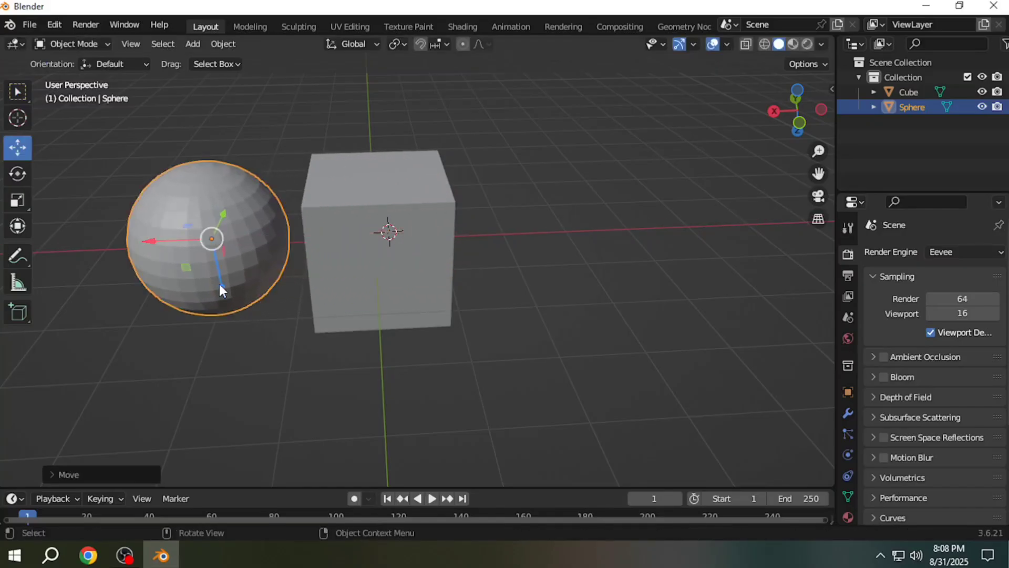
pyautogui.moveTo(226, 286); pyautogui.dragTo(246, 276)
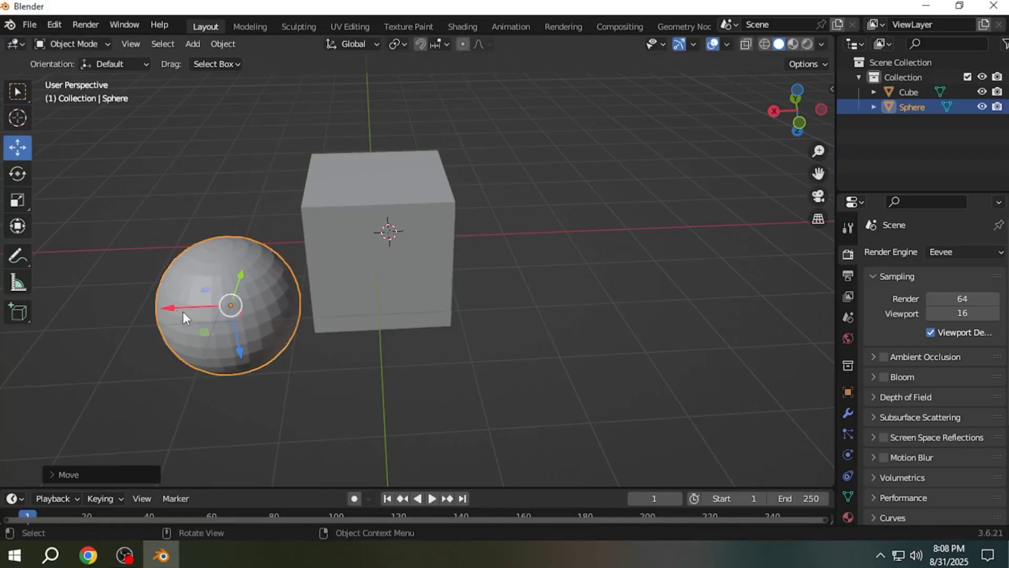
# - Move the sphere back with the Move tool until it sits beside the cube near the X axis line, and deselect it
pyautogui.moveTo(183, 311); pyautogui.dragTo(163, 311)
pyautogui.moveTo(215, 278)
pyautogui.mouseDown()
pyautogui.moveTo(229, 246)
pyautogui.moveTo(237, 290)
pyautogui.moveTo(229, 260)
pyautogui.moveTo(222, 278)
pyautogui.mouseUp()
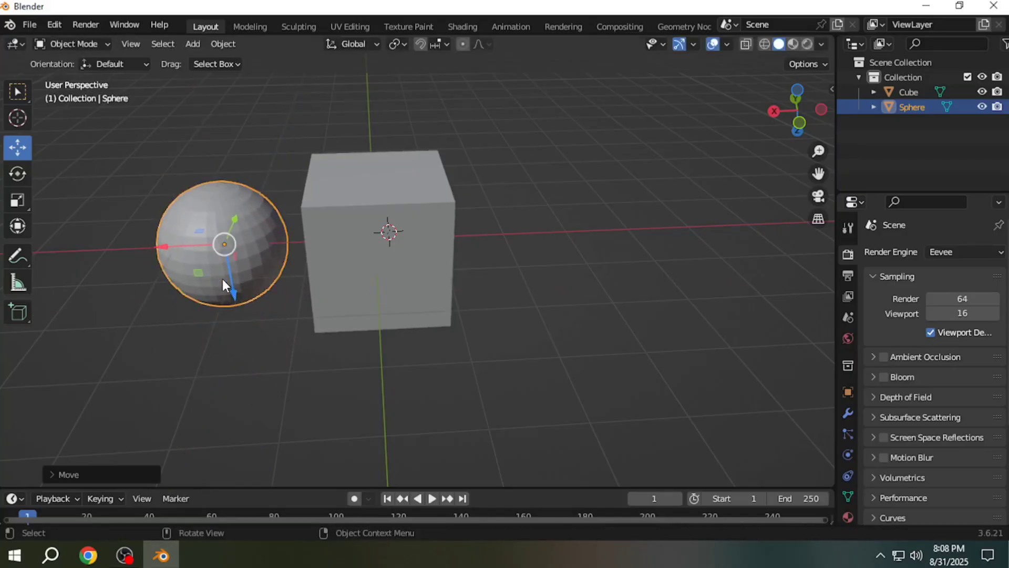
pyautogui.click(134, 169)
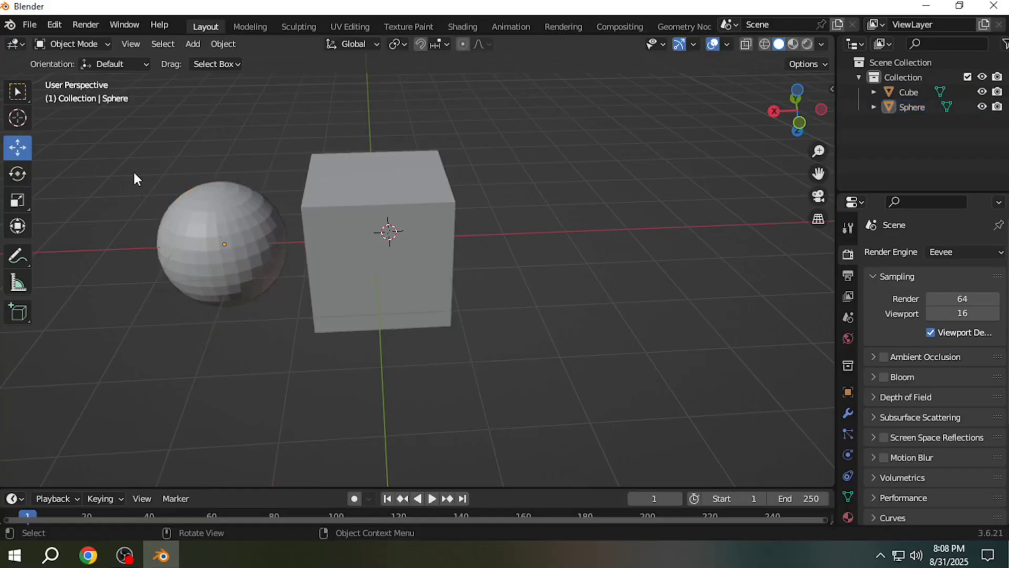
# - Select the cube and rotate it about the Z, Y and X axes in turn with the Rotate tool
pyautogui.click(19, 177)
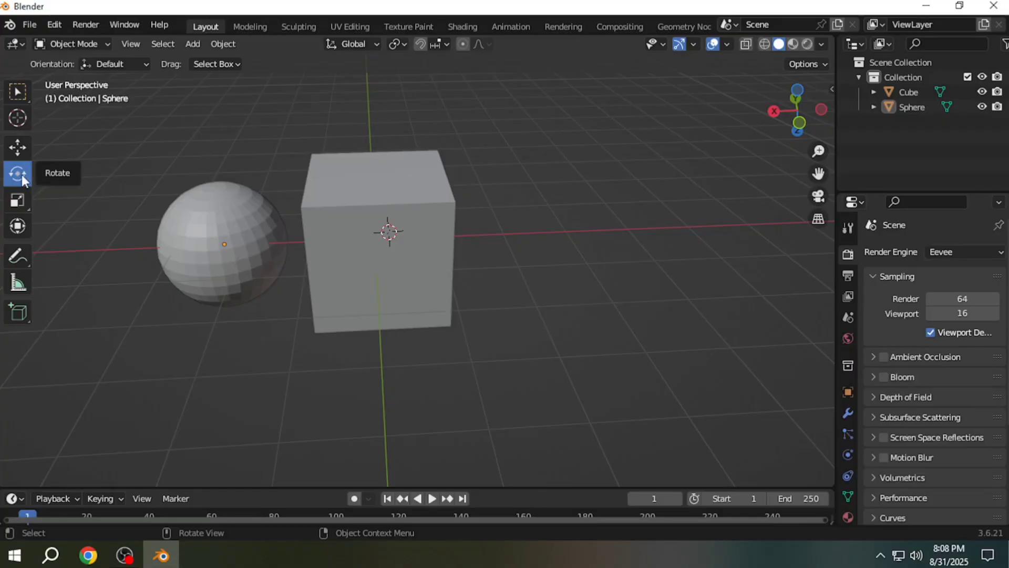
pyautogui.click(374, 238)
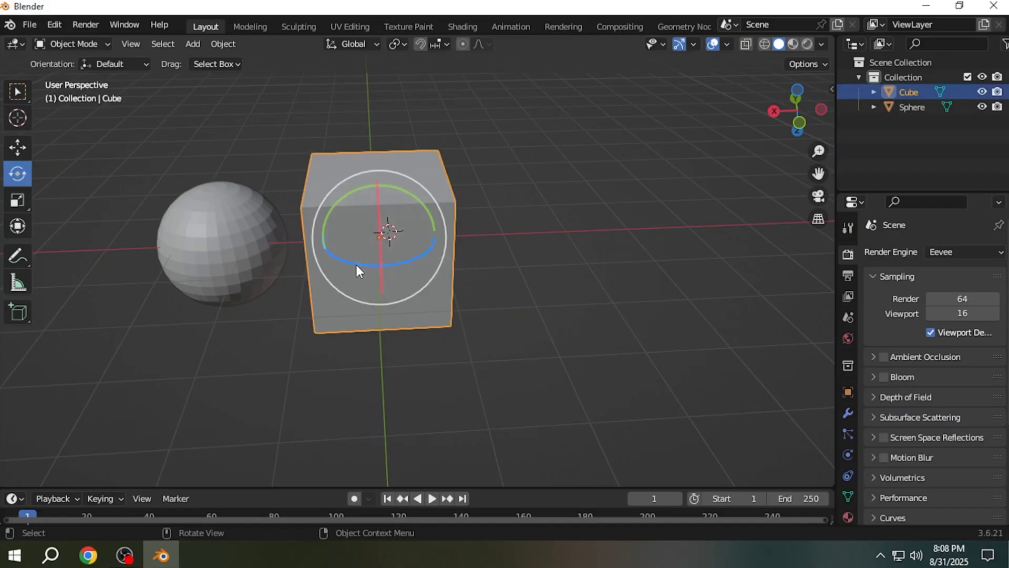
pyautogui.moveTo(357, 264); pyautogui.dragTo(387, 246)
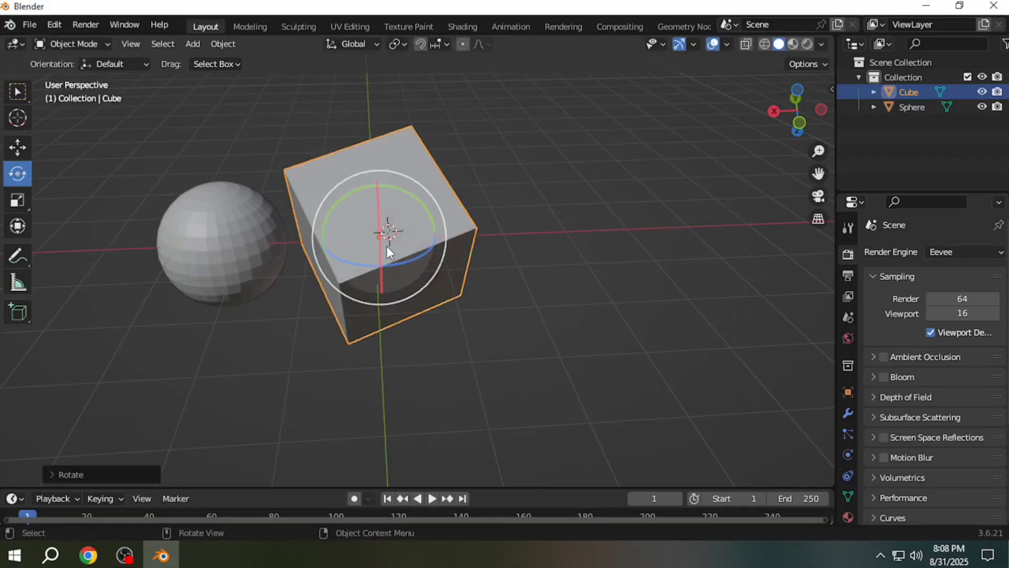
pyautogui.moveTo(349, 197); pyautogui.dragTo(351, 224)
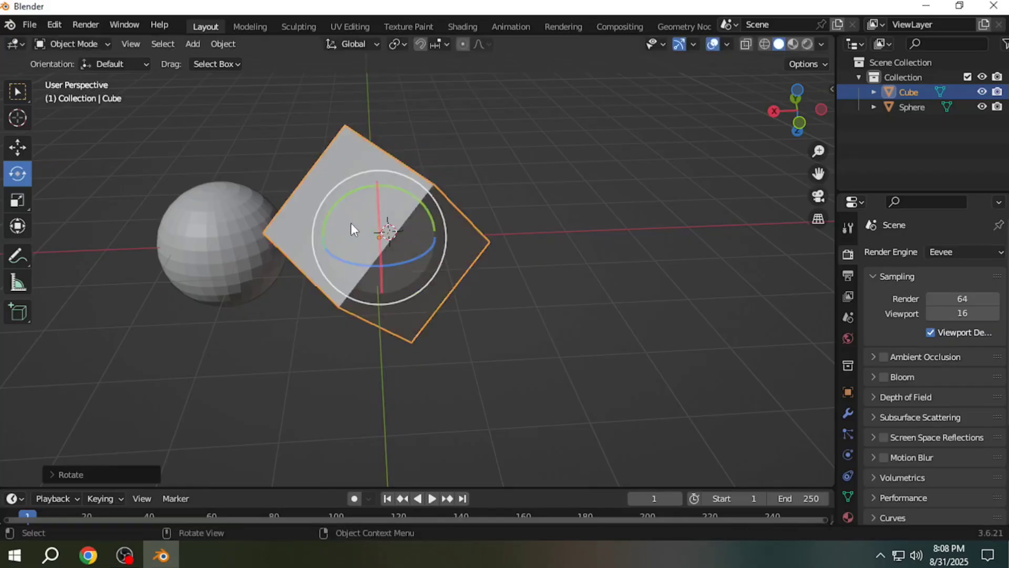
pyautogui.moveTo(422, 211); pyautogui.dragTo(318, 306, button='middle')
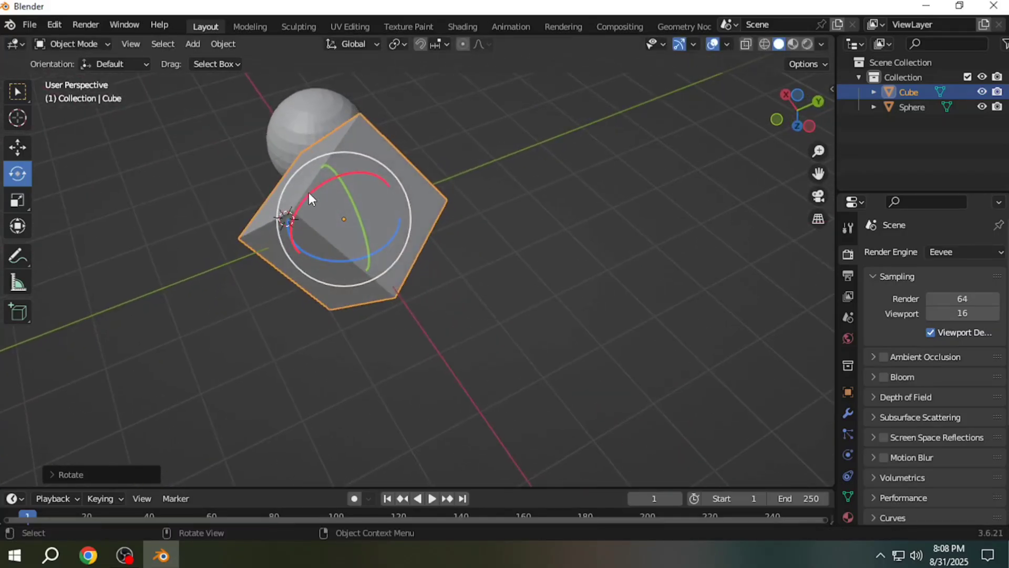
pyautogui.moveTo(312, 201); pyautogui.dragTo(348, 260)
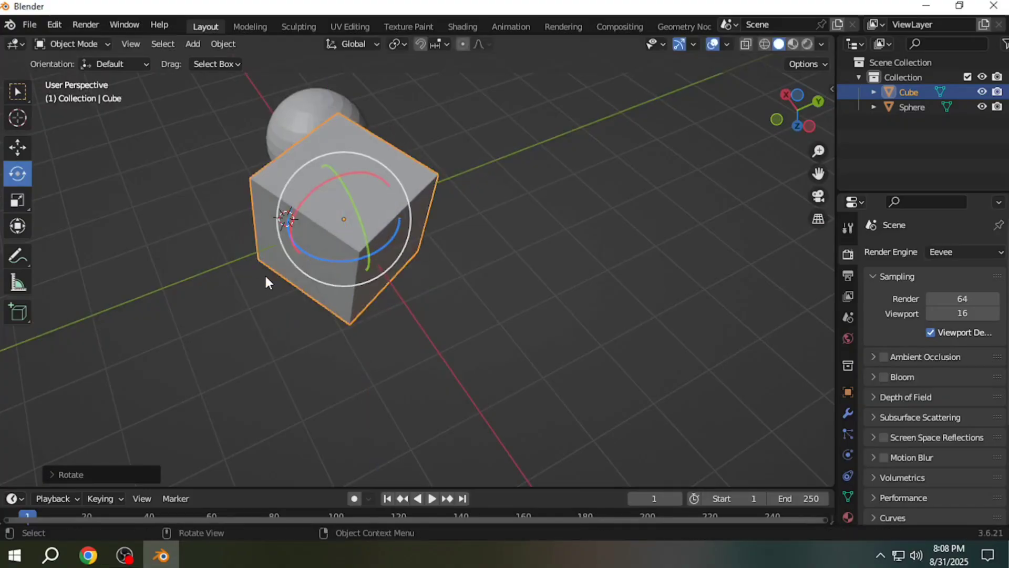
pyautogui.moveTo(264, 276); pyautogui.dragTo(480, 286, button='middle')
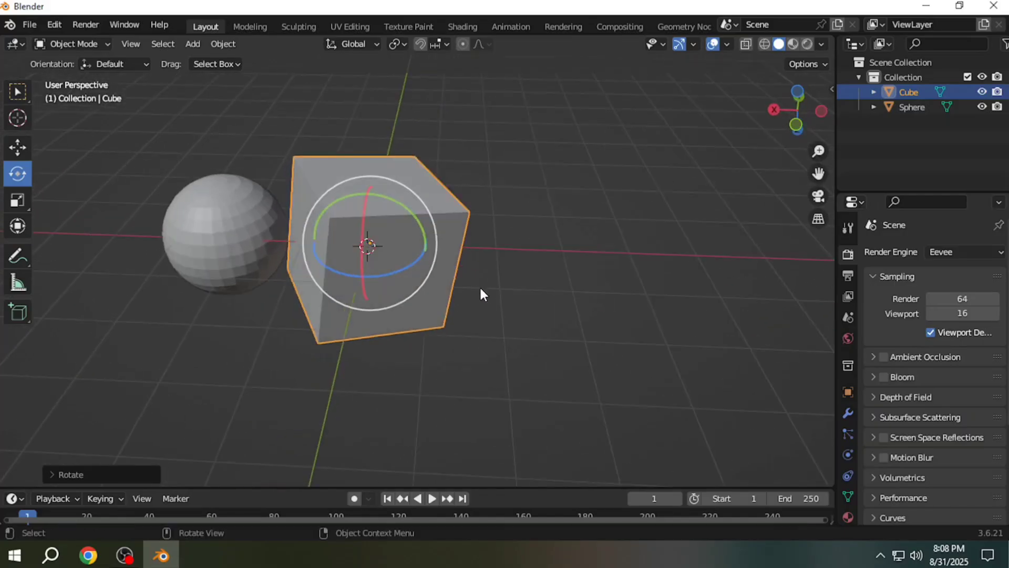
# - Stretch the cube along the Y axis with the Scale tool
pyautogui.click(21, 201)
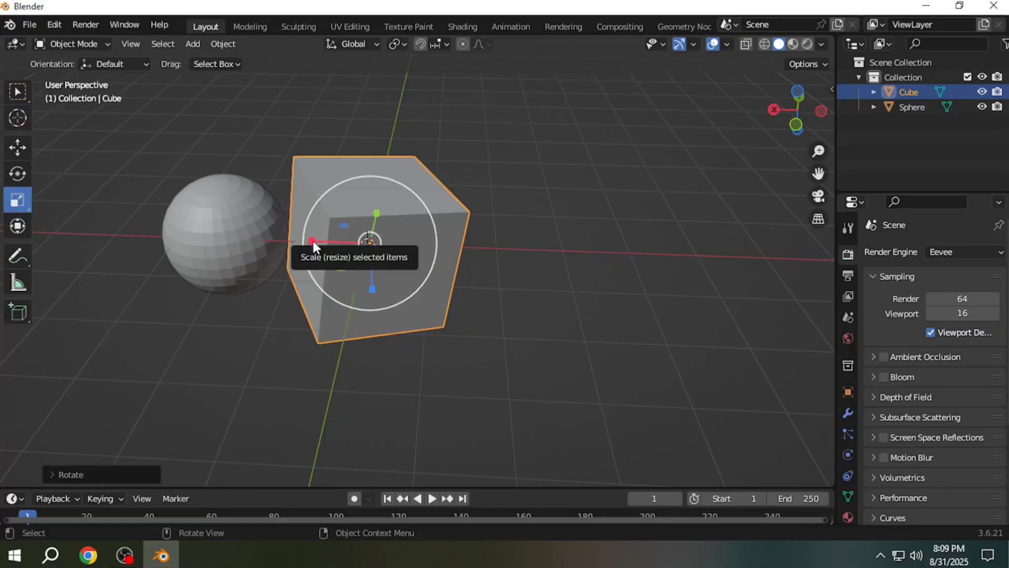
pyautogui.moveTo(377, 210); pyautogui.dragTo(305, 244, button='middle')
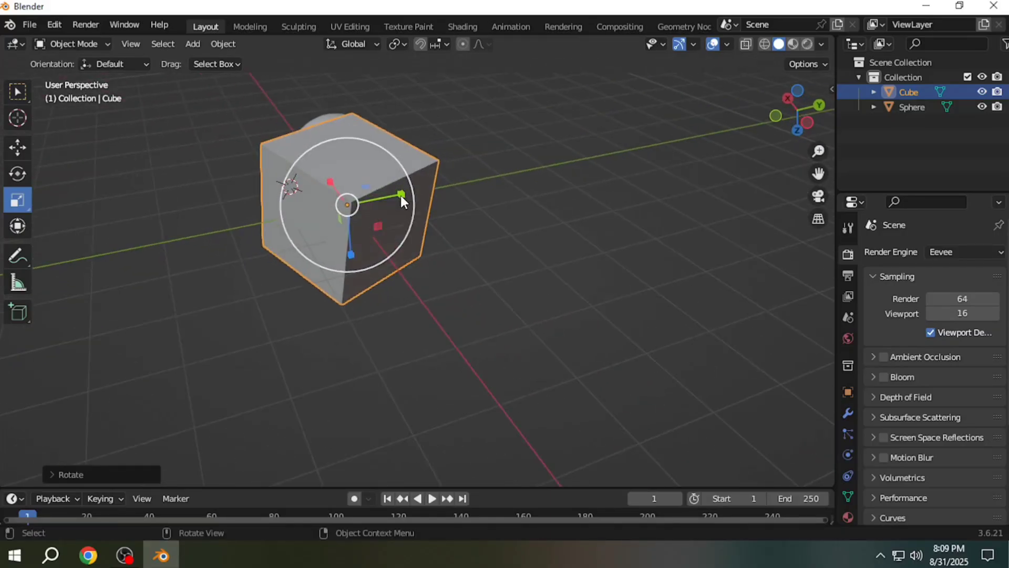
pyautogui.moveTo(401, 194); pyautogui.dragTo(429, 189)
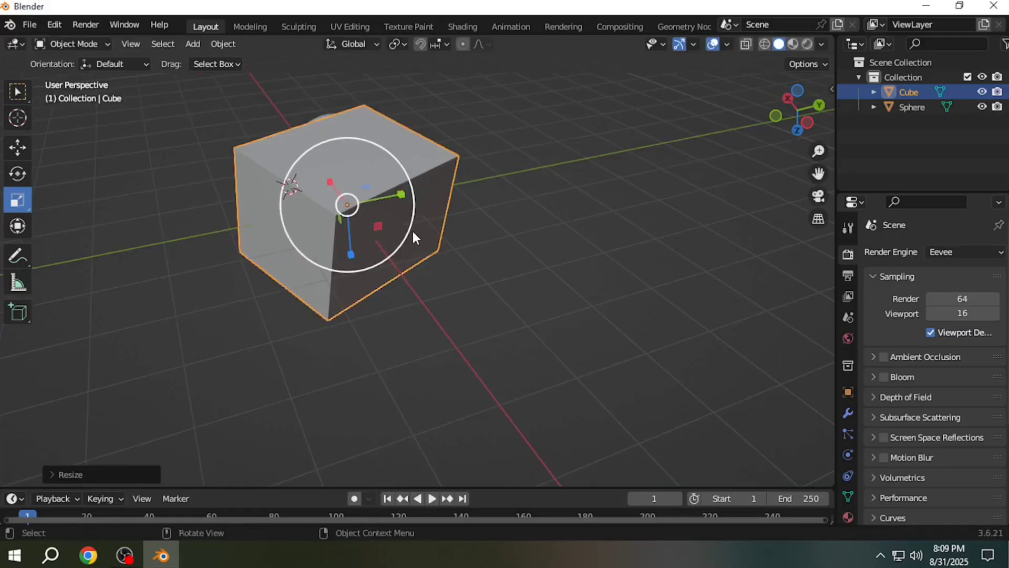
pyautogui.moveTo(405, 238); pyautogui.dragTo(454, 261, button='middle')
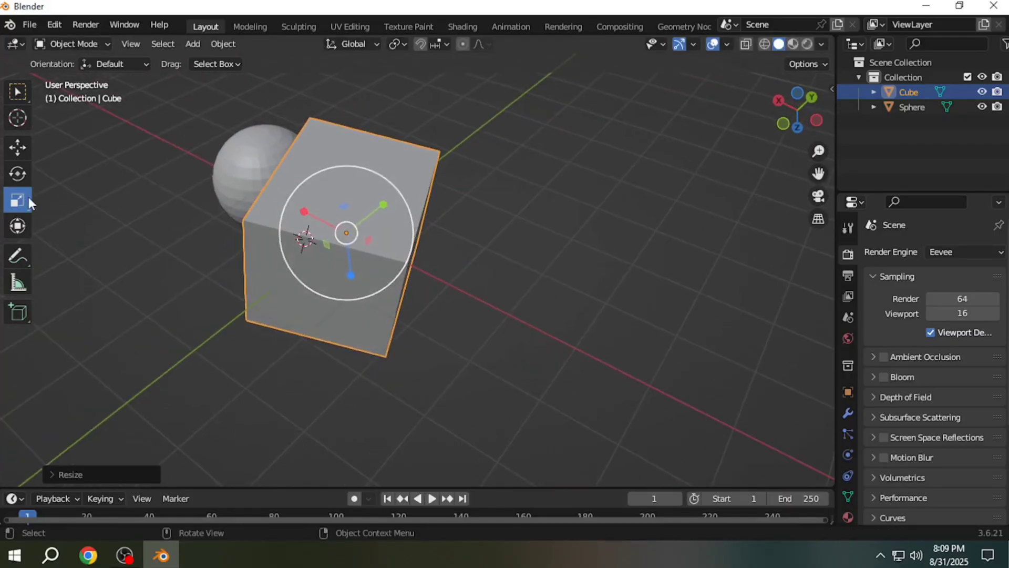
# - Straighten the cube by rotating it about the Z and Y axes with the Rotate tool
pyautogui.click(20, 174)
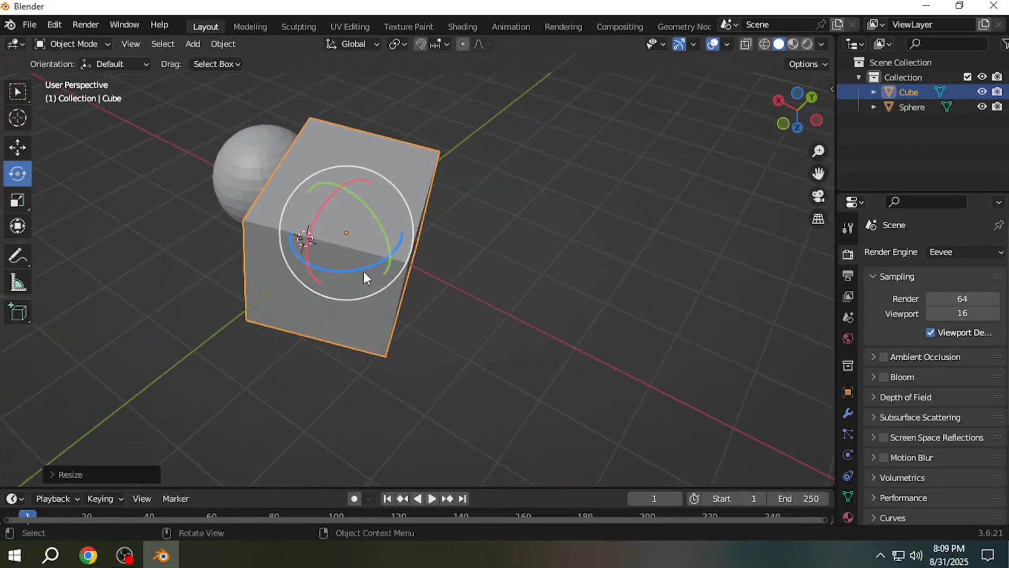
pyautogui.moveTo(361, 266); pyautogui.dragTo(343, 272)
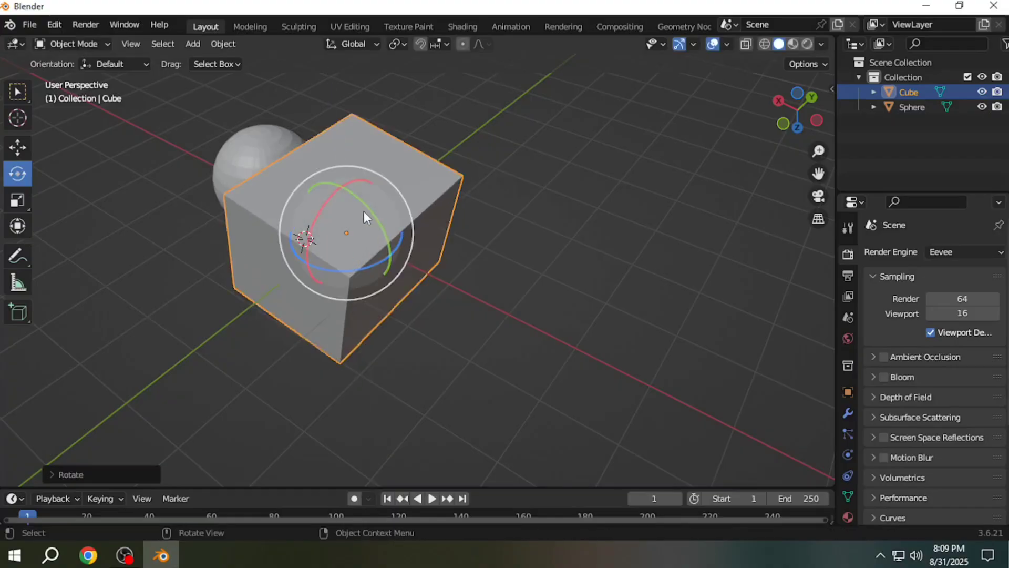
pyautogui.moveTo(370, 212); pyautogui.dragTo(360, 212)
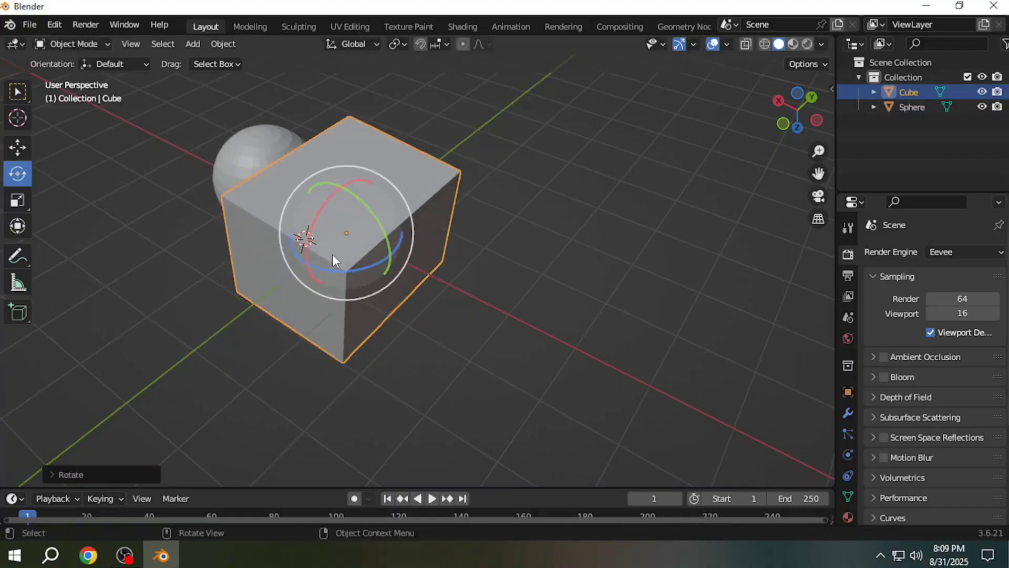
pyautogui.click(17, 202)
pyautogui.moveTo(95, 274); pyautogui.dragTo(196, 255, button='middle')
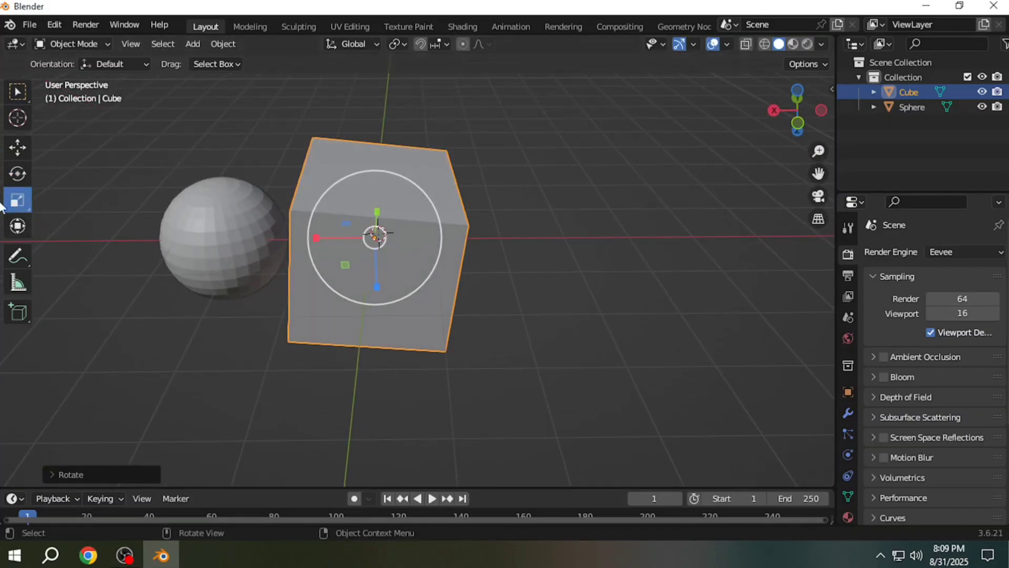
pyautogui.click(17, 178)
pyautogui.moveTo(342, 198); pyautogui.dragTo(336, 202)
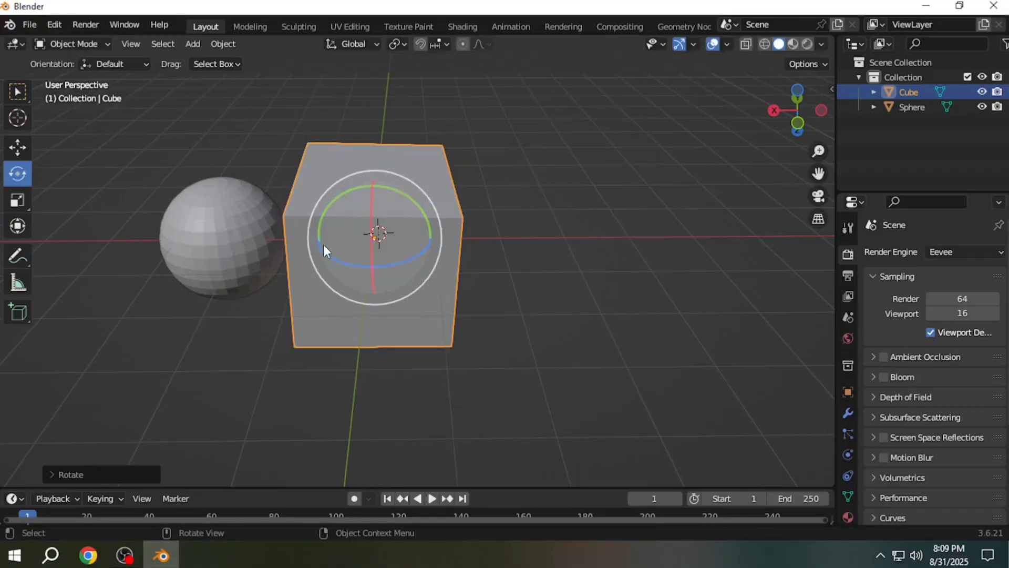
# - Enlarge the cube along the X, Z and Y axes with the Scale tool, lengthening it most along Y
pyautogui.click(18, 200)
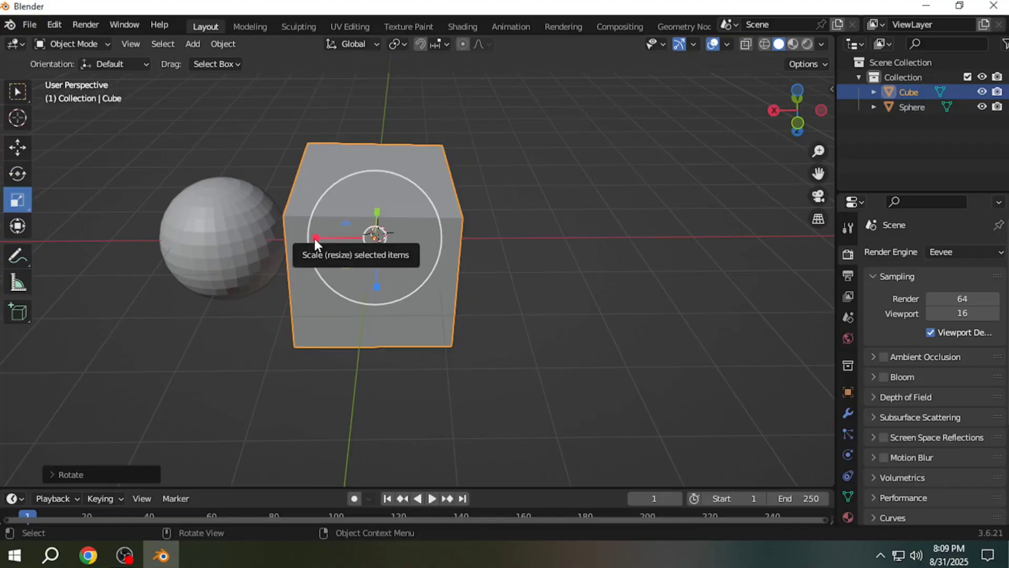
pyautogui.moveTo(313, 237)
pyautogui.mouseDown()
pyautogui.moveTo(72, 244)
pyautogui.moveTo(318, 241)
pyautogui.mouseUp()
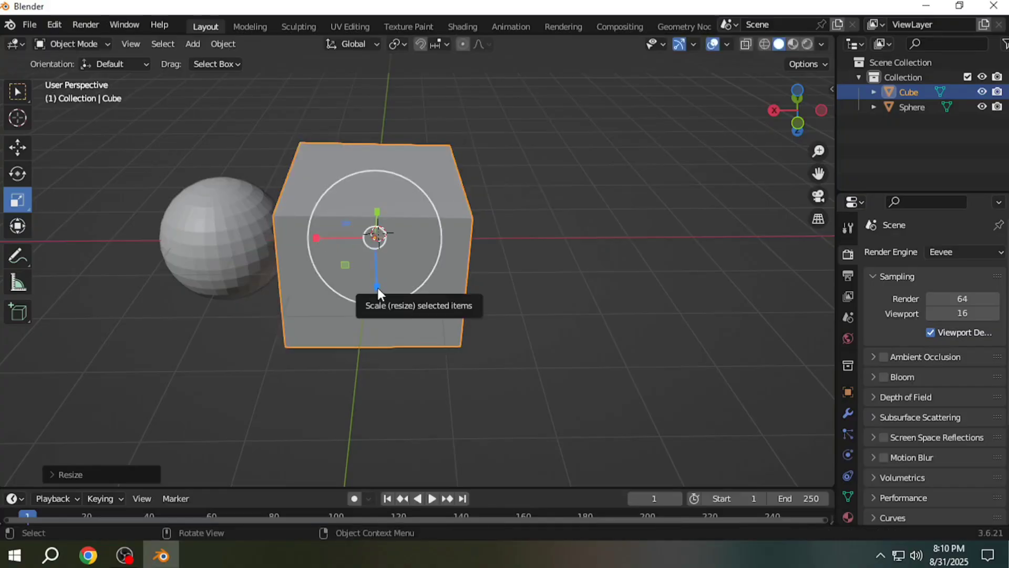
pyautogui.moveTo(378, 288)
pyautogui.mouseDown()
pyautogui.moveTo(379, 361)
pyautogui.moveTo(379, 294)
pyautogui.mouseUp()
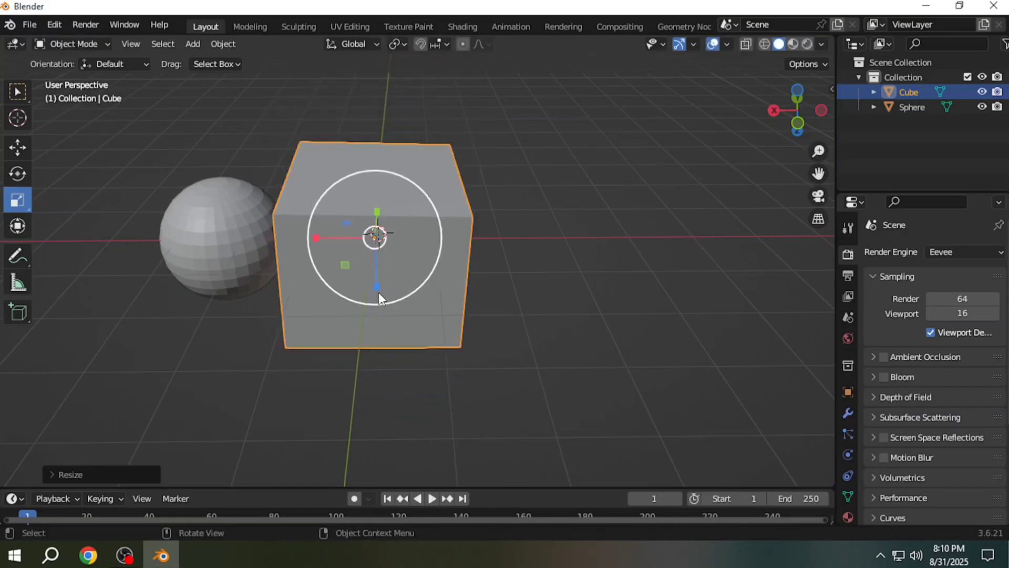
pyautogui.moveTo(430, 270); pyautogui.dragTo(307, 295, button='middle')
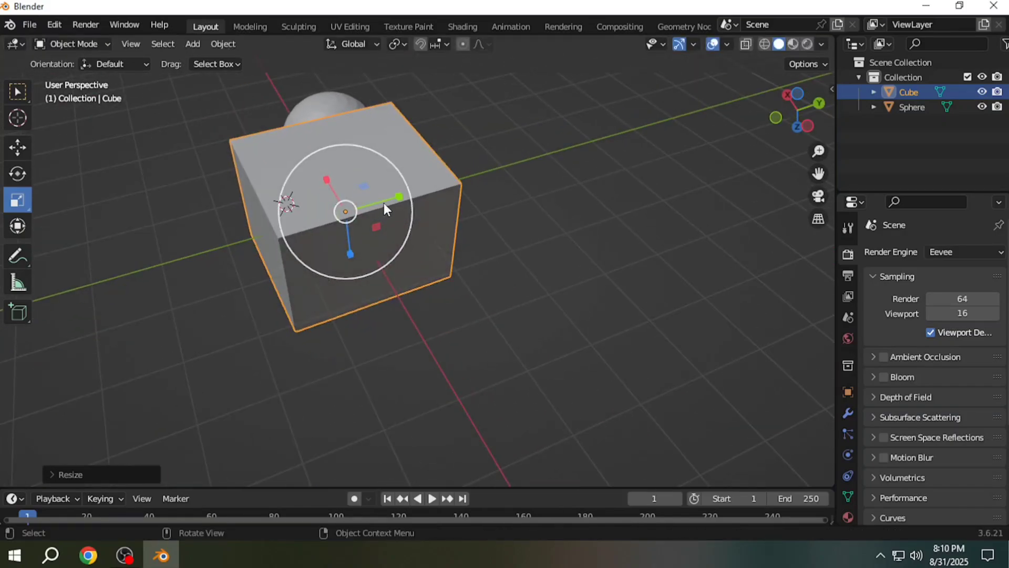
pyautogui.moveTo(398, 198); pyautogui.dragTo(425, 198)
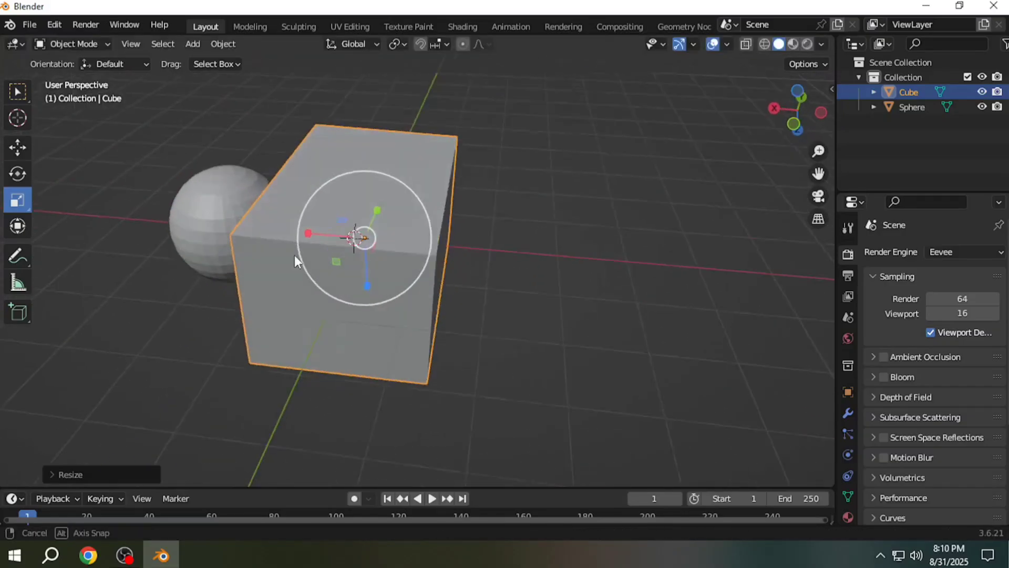
pyautogui.moveTo(294, 259); pyautogui.dragTo(311, 247, button='middle')
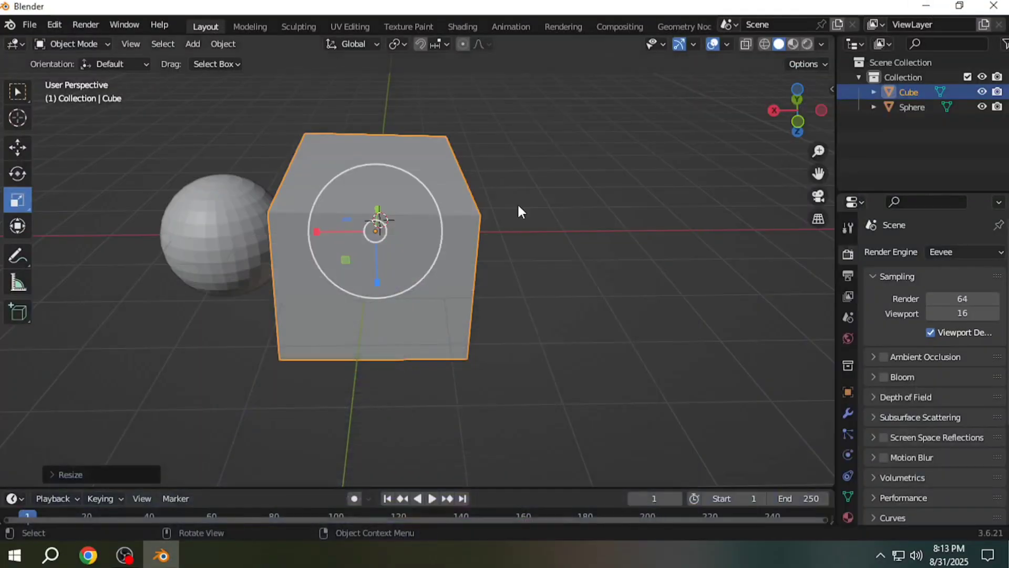
# - Resize the cube along individual axes with the Transform tool, shortening it along the Y axis
pyautogui.click(18, 227)
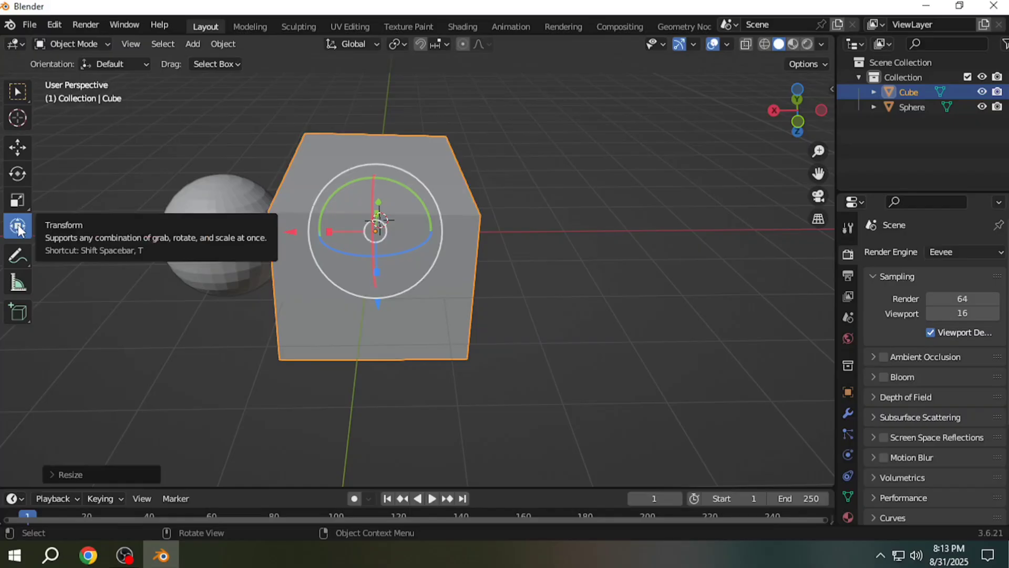
pyautogui.moveTo(168, 268); pyautogui.dragTo(179, 280, button='middle')
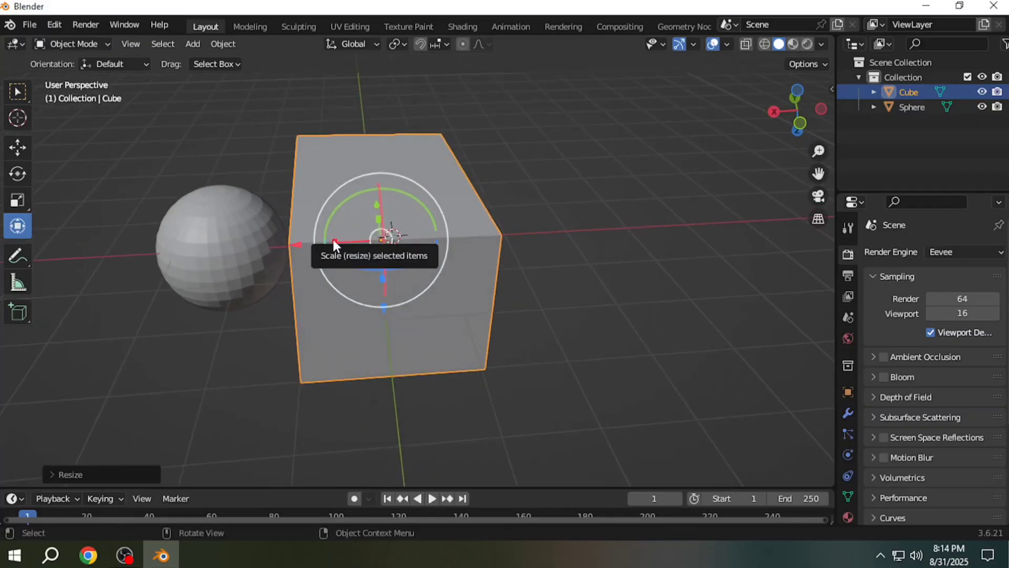
pyautogui.moveTo(334, 239)
pyautogui.mouseDown()
pyautogui.moveTo(275, 242)
pyautogui.moveTo(335, 238)
pyautogui.mouseUp()
pyautogui.moveTo(360, 299); pyautogui.dragTo(384, 272, button='middle')
pyautogui.moveTo(361, 266)
pyautogui.mouseDown()
pyautogui.moveTo(361, 281)
pyautogui.moveTo(363, 266)
pyautogui.mouseUp()
pyautogui.moveTo(379, 272); pyautogui.dragTo(316, 280, button='middle')
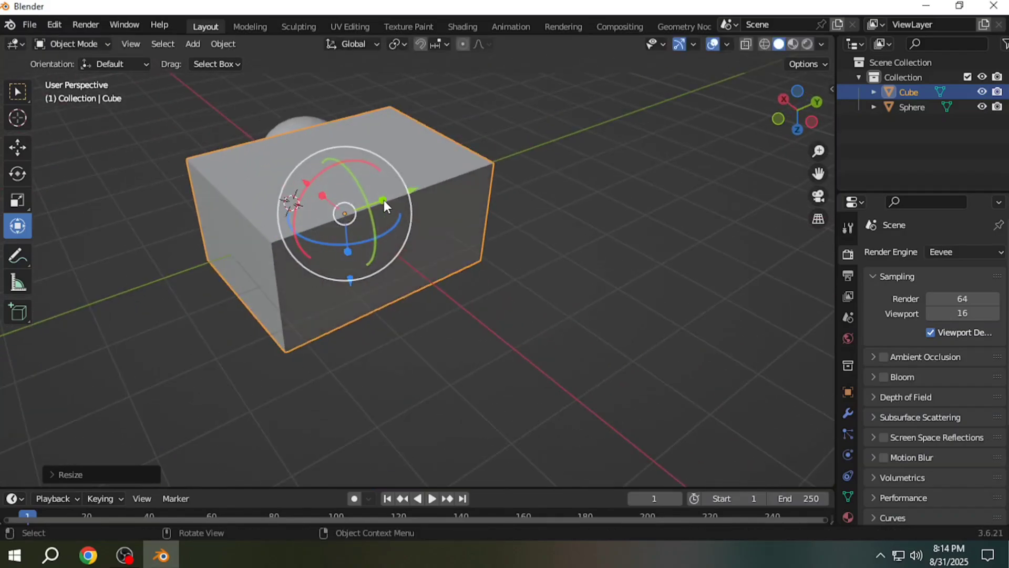
pyautogui.press('s')
pyautogui.press('x')
pyautogui.click(310, 241)
pyautogui.moveTo(310, 241); pyautogui.dragTo(425, 235, button='middle')
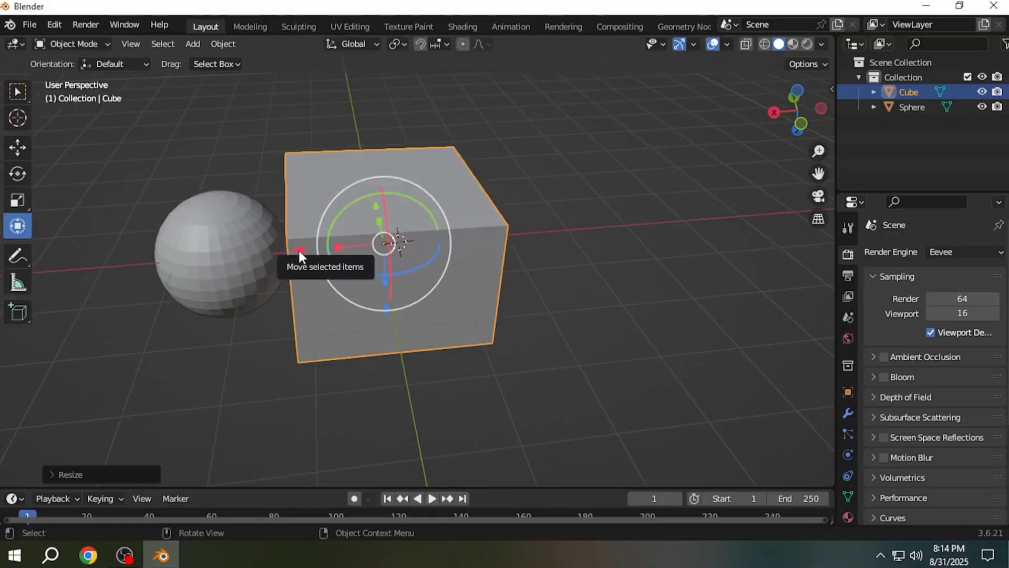
# - Move the cube away from the sphere along X, shift it along Z and Y, and rotate it slightly about Y with the Transform tool
pyautogui.moveTo(298, 249); pyautogui.dragTo(377, 257)
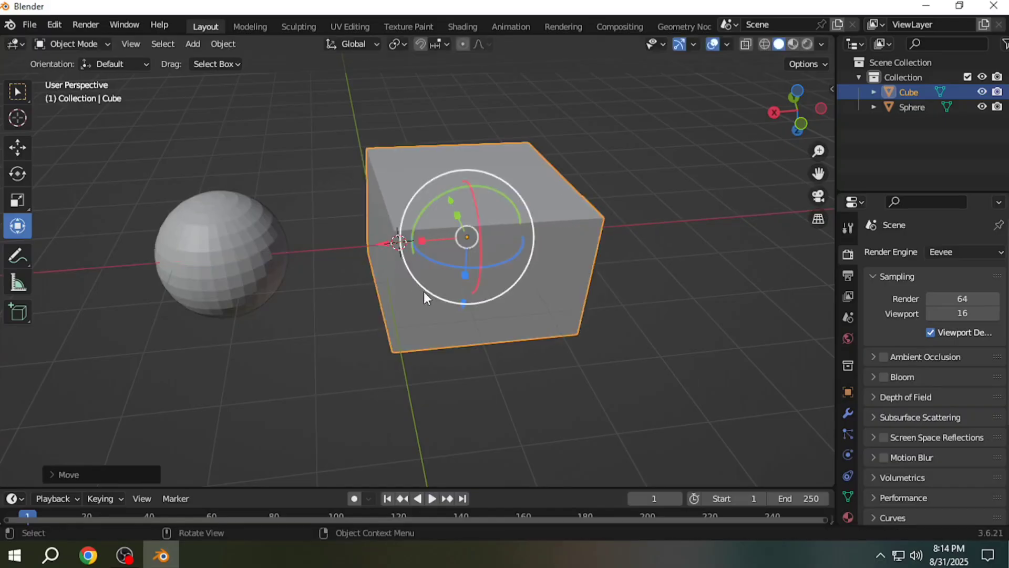
pyautogui.moveTo(463, 304)
pyautogui.mouseDown()
pyautogui.moveTo(460, 329)
pyautogui.moveTo(462, 304)
pyautogui.mouseUp()
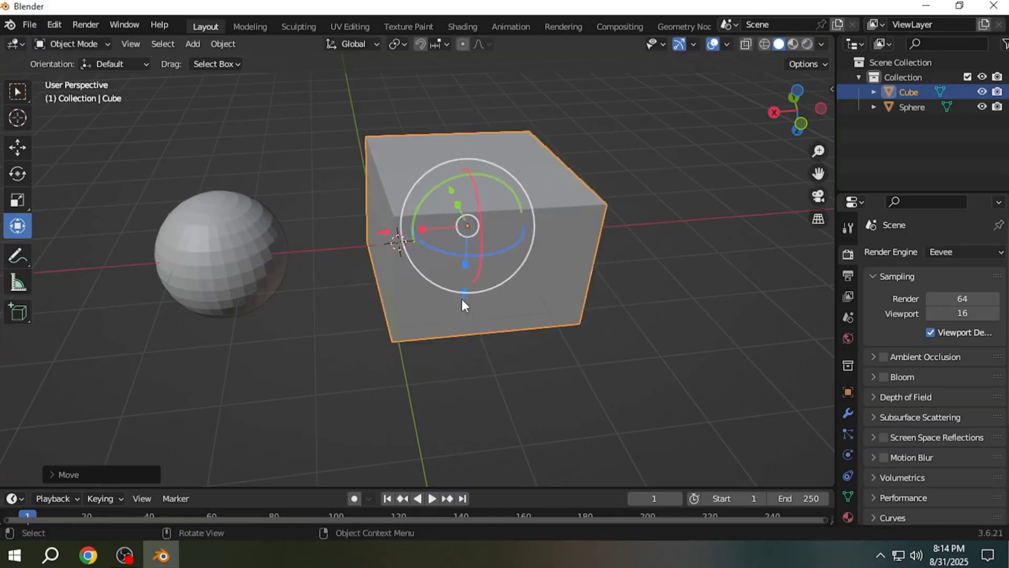
pyautogui.moveTo(453, 190)
pyautogui.mouseDown()
pyautogui.moveTo(442, 160)
pyautogui.moveTo(447, 207)
pyautogui.mouseUp()
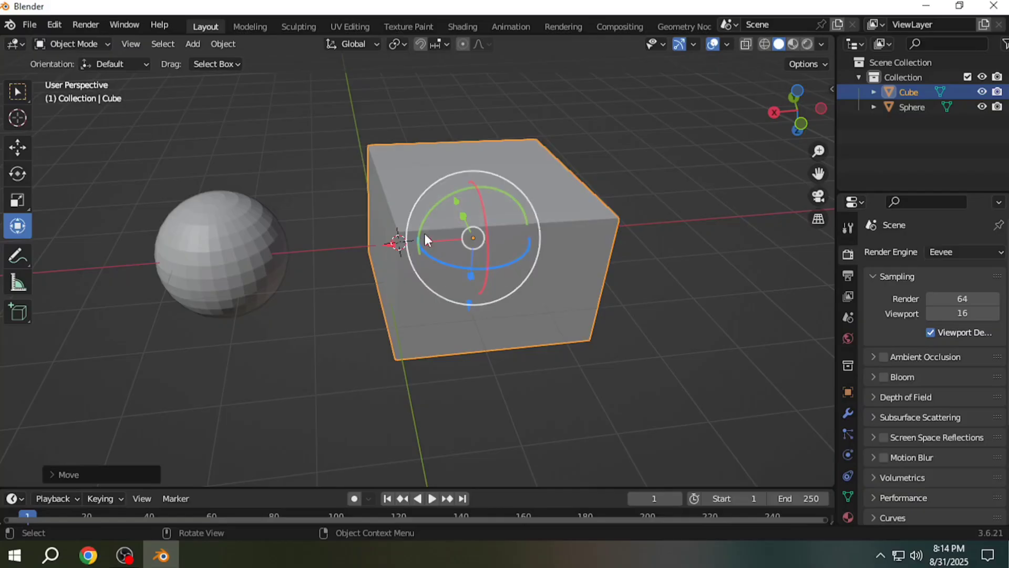
pyautogui.moveTo(433, 209)
pyautogui.mouseDown()
pyautogui.moveTo(450, 207)
pyautogui.moveTo(420, 224)
pyautogui.mouseUp()
# - Switch through the Move, Rotate and Scale tools, return to Transform, and rotate and shrink the cube slightly with it
pyautogui.click(26, 150)
pyautogui.click(15, 177)
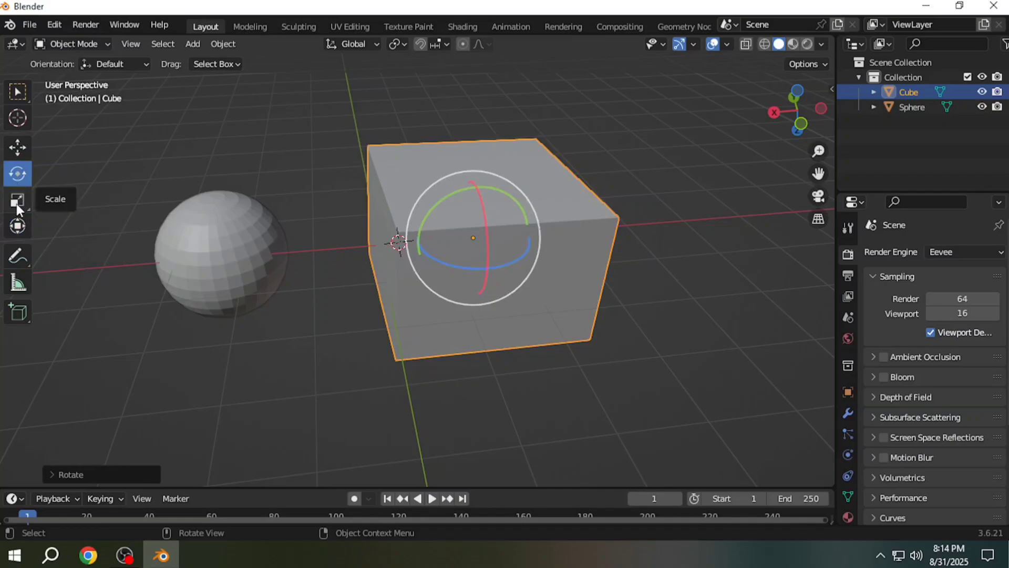
pyautogui.click(17, 203)
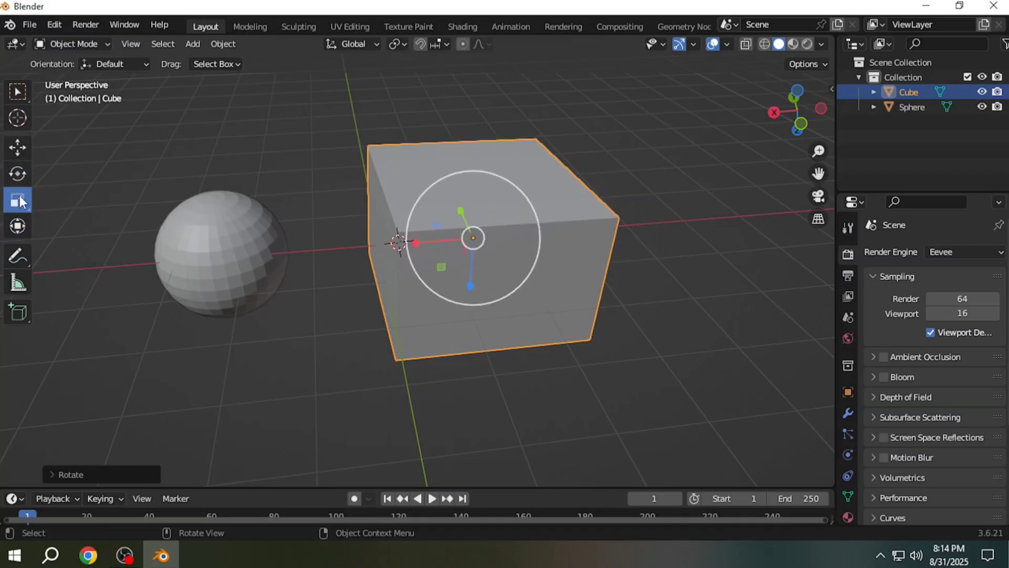
pyautogui.click(20, 228)
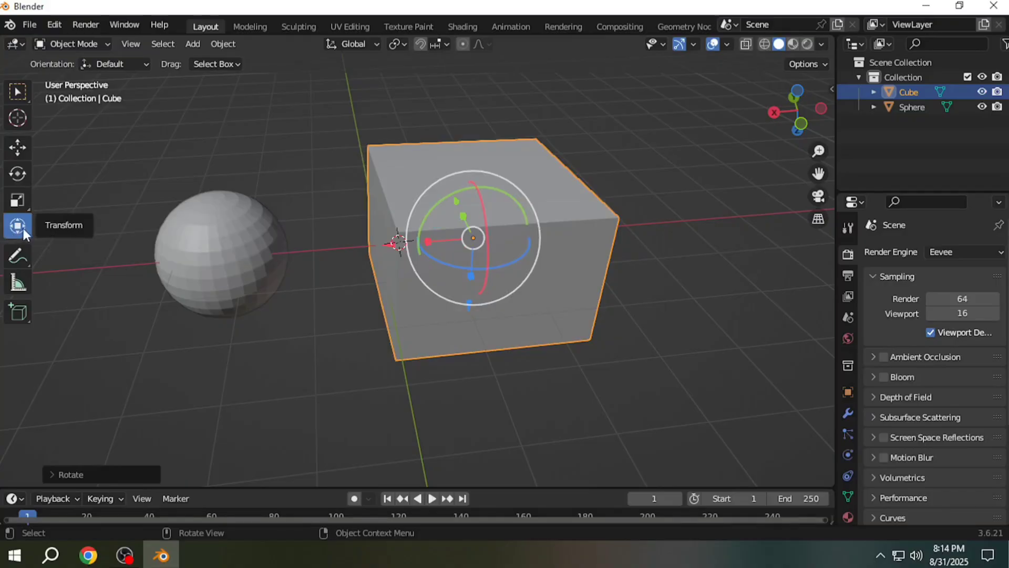
pyautogui.moveTo(439, 212); pyautogui.dragTo(471, 267)
pyautogui.moveTo(465, 215)
pyautogui.mouseDown()
pyautogui.moveTo(446, 208)
pyautogui.moveTo(447, 220)
pyautogui.mouseUp()
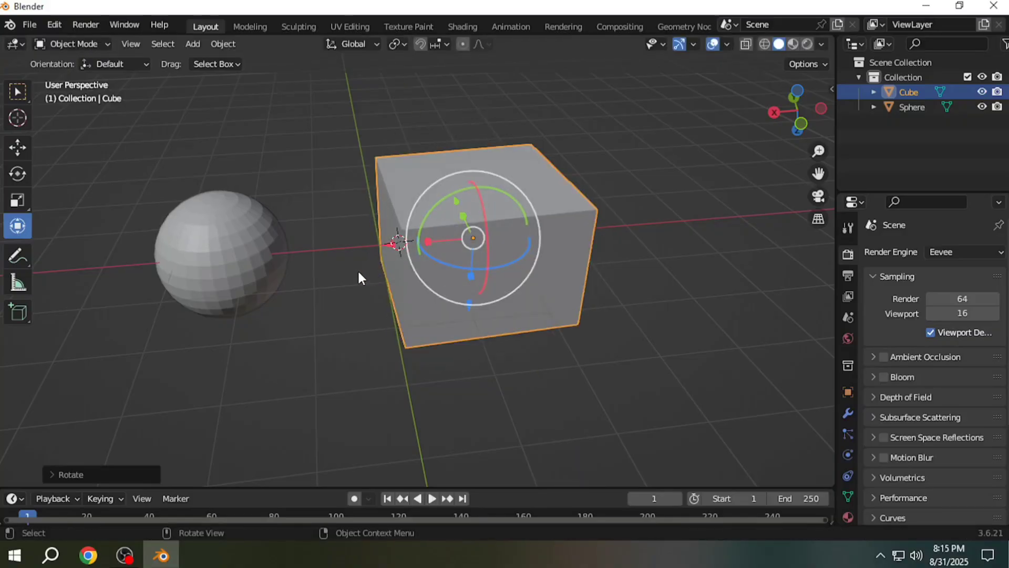
# - Measure a diagonal span between the sphere and cube, three top edges of the cube, and the front vertical edge nearest the sphere
pyautogui.click(16, 262)
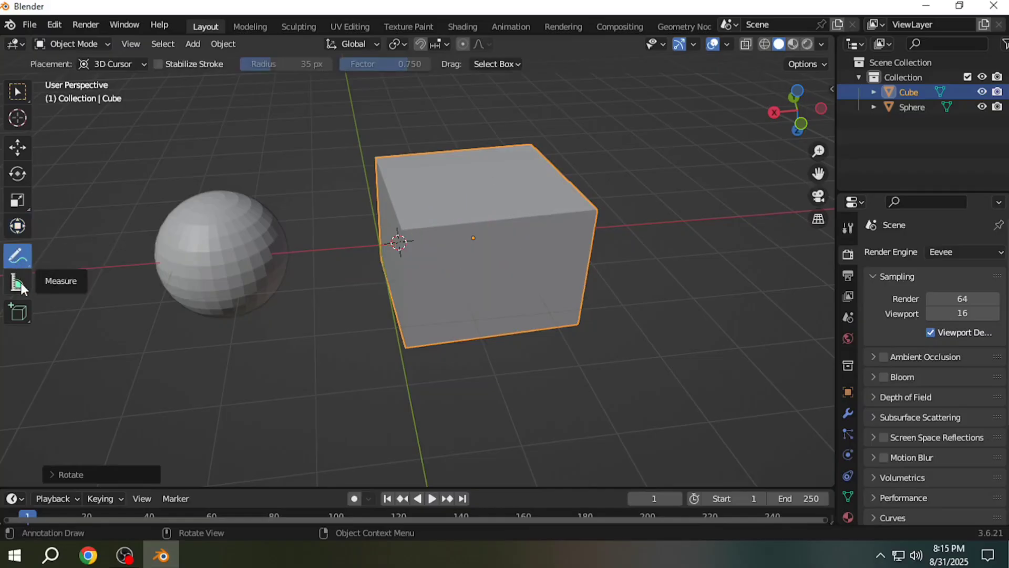
pyautogui.click(21, 283)
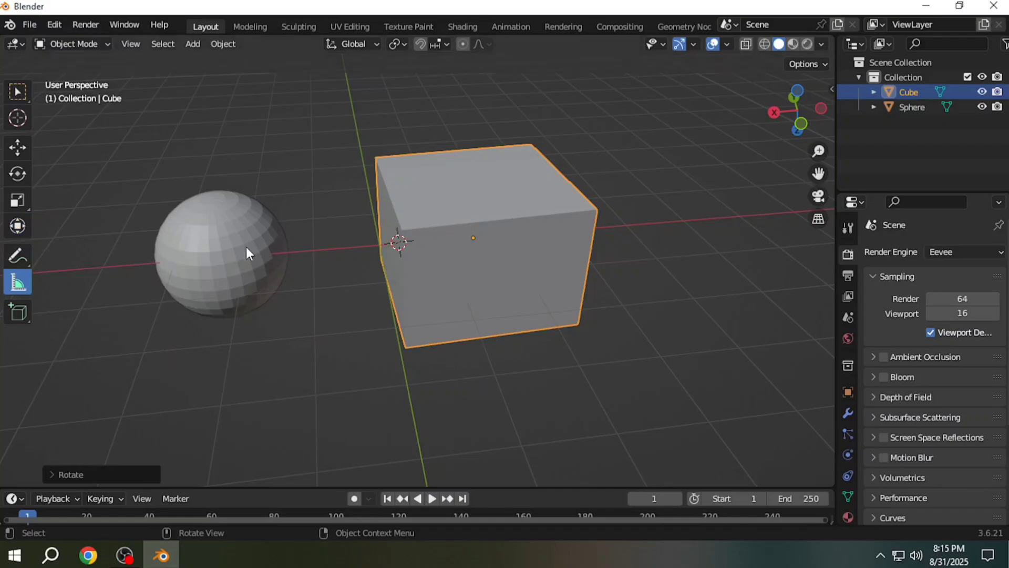
pyautogui.moveTo(305, 241); pyautogui.dragTo(372, 344)
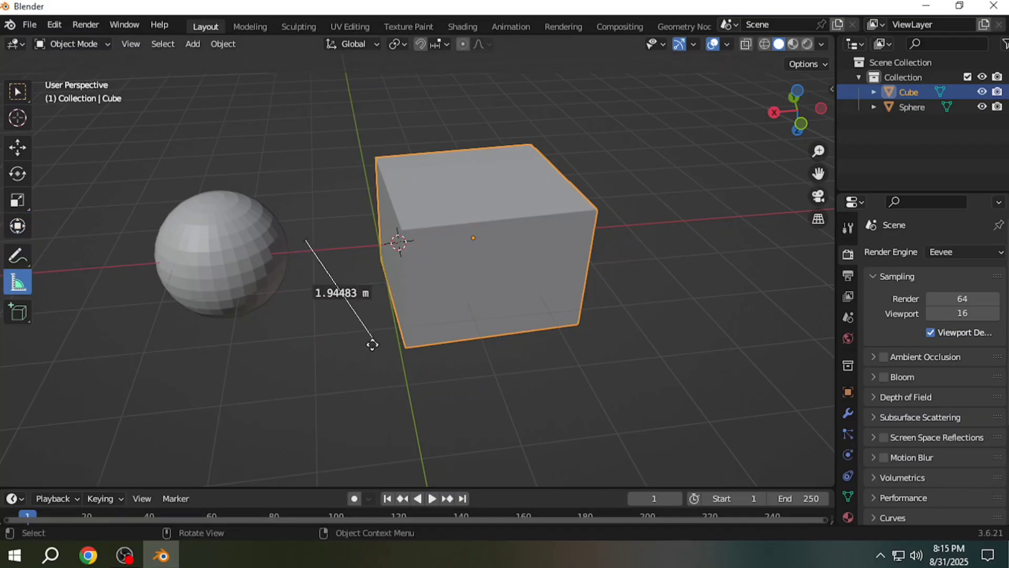
pyautogui.moveTo(377, 156); pyautogui.dragTo(402, 230)
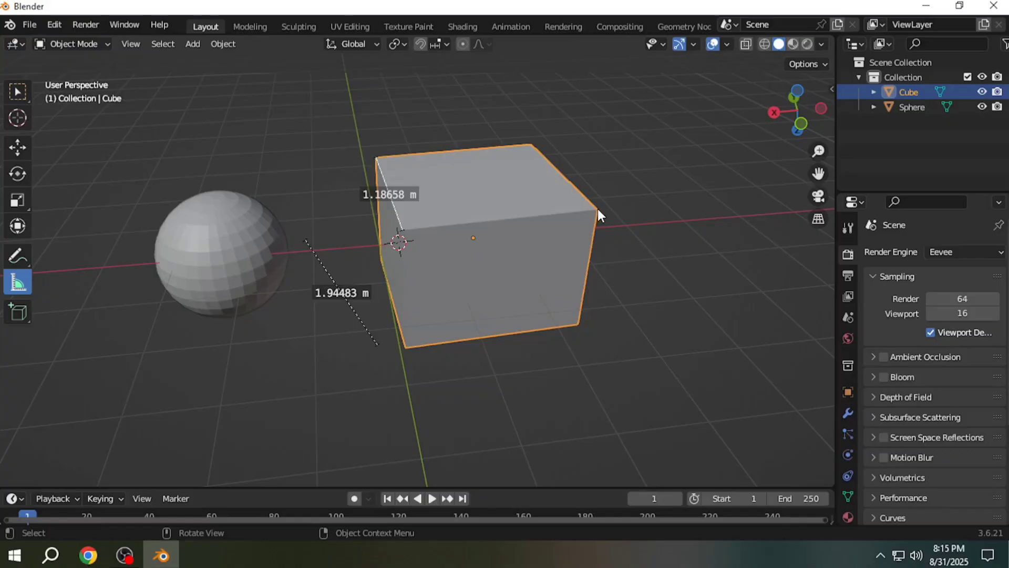
pyautogui.moveTo(598, 209); pyautogui.dragTo(404, 229)
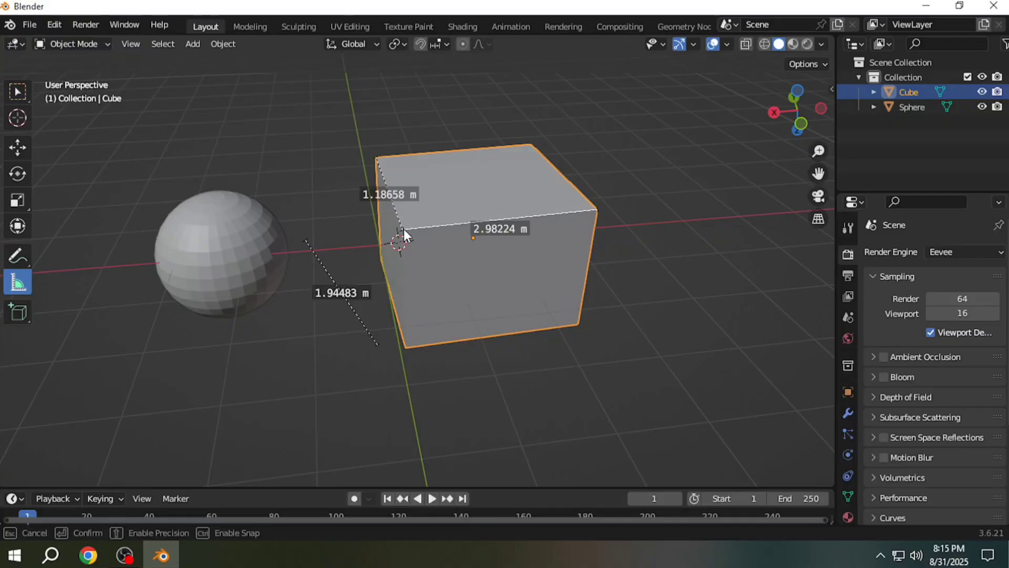
pyautogui.moveTo(404, 229); pyautogui.dragTo(401, 229)
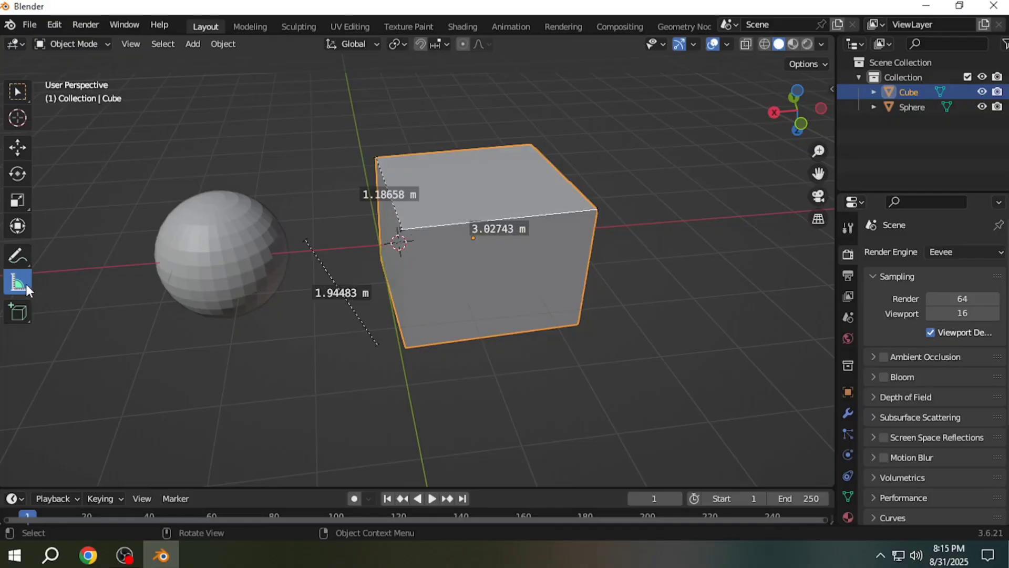
pyautogui.moveTo(535, 144); pyautogui.dragTo(597, 209)
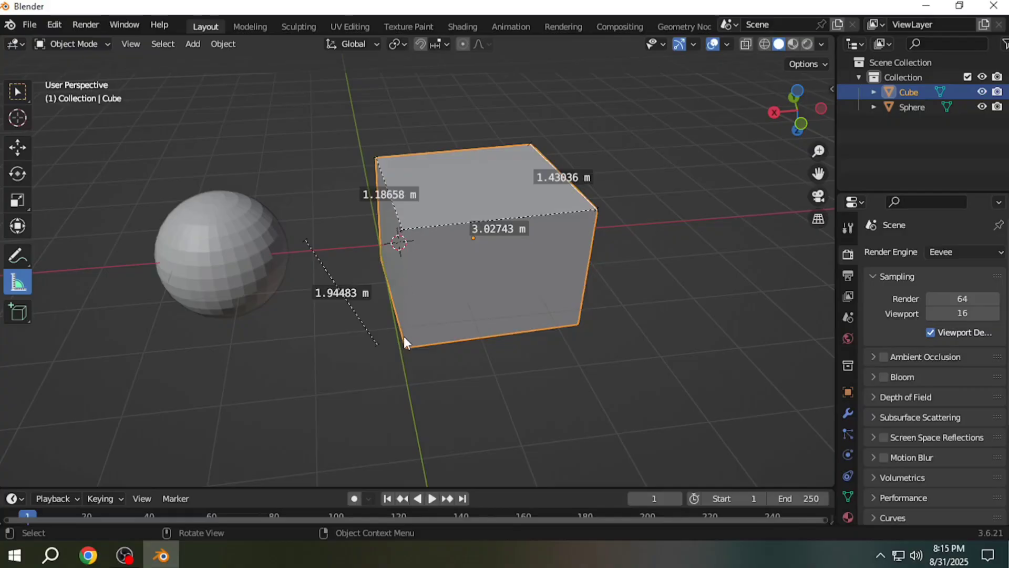
pyautogui.moveTo(406, 348); pyautogui.dragTo(404, 228)
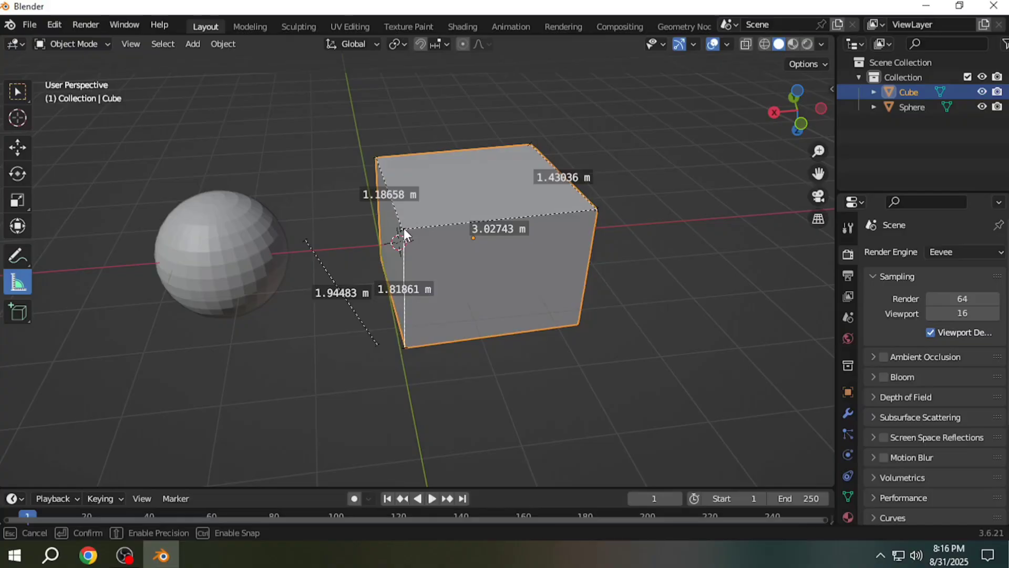
pyautogui.moveTo(404, 228); pyautogui.dragTo(403, 229)
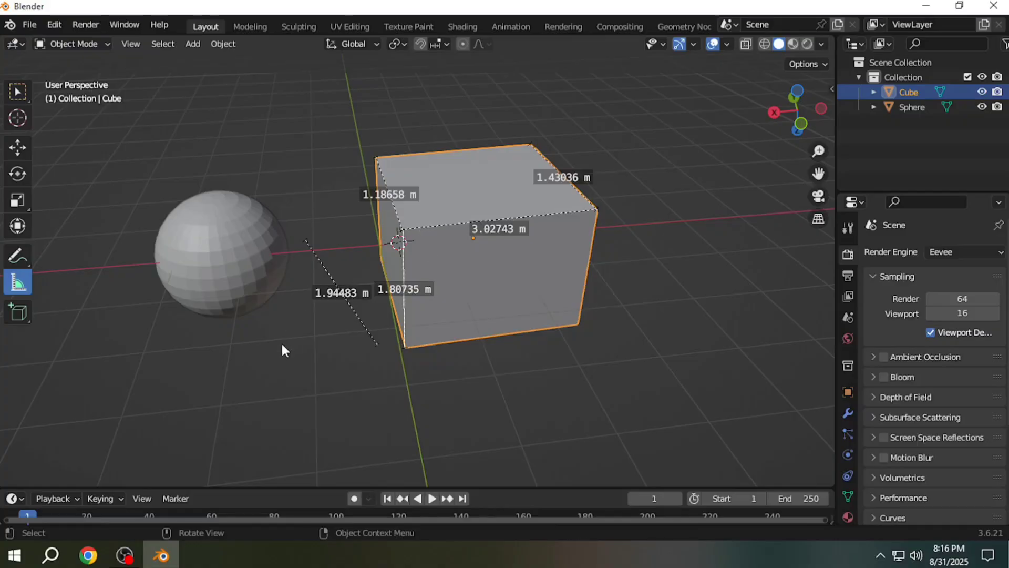
# - Deselect everything and annotate freehand strokes over the cube's front and top faces, plus two parallel curves between the sphere and cube
pyautogui.hotkey('alt', 'a')
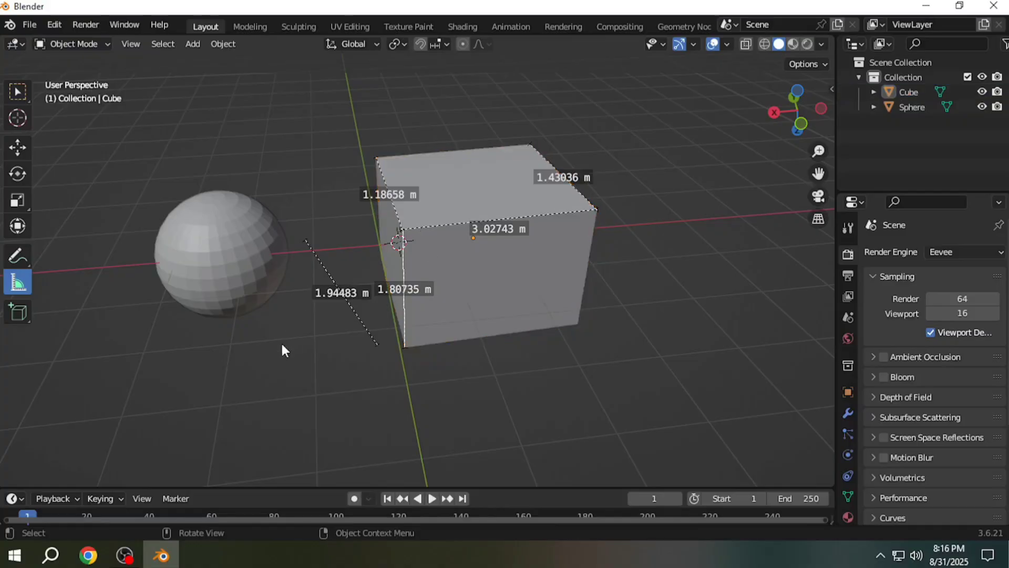
pyautogui.click(17, 256)
pyautogui.moveTo(416, 257)
pyautogui.mouseDown()
pyautogui.moveTo(485, 259)
pyautogui.moveTo(526, 272)
pyautogui.moveTo(506, 284)
pyautogui.mouseUp()
pyautogui.moveTo(428, 220)
pyautogui.mouseDown()
pyautogui.moveTo(464, 209)
pyautogui.moveTo(439, 198)
pyautogui.moveTo(412, 156)
pyautogui.mouseUp()
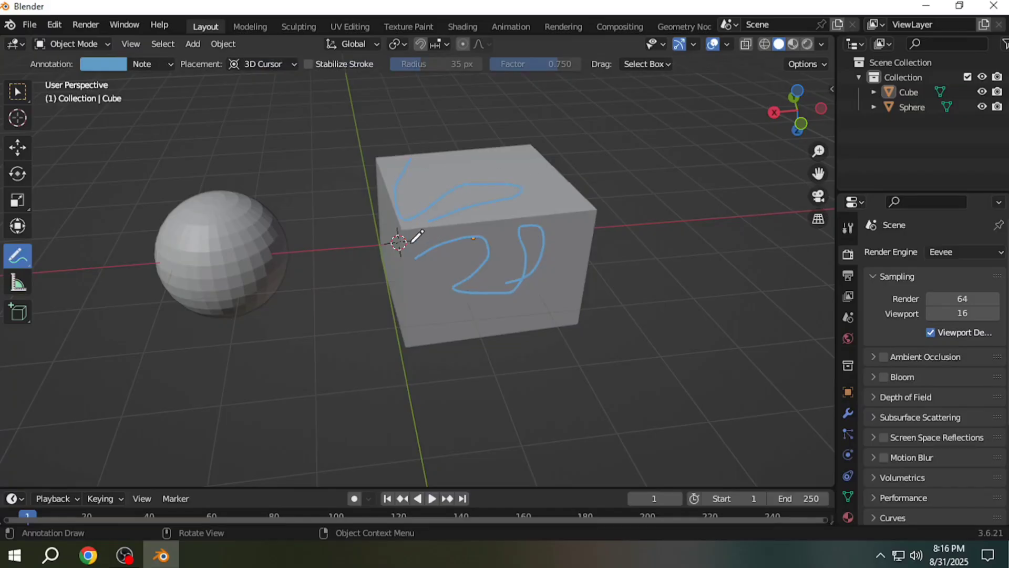
pyautogui.moveTo(210, 436)
pyautogui.mouseDown()
pyautogui.moveTo(229, 378)
pyautogui.moveTo(283, 367)
pyautogui.moveTo(321, 313)
pyautogui.moveTo(331, 239)
pyautogui.moveTo(364, 177)
pyautogui.mouseUp()
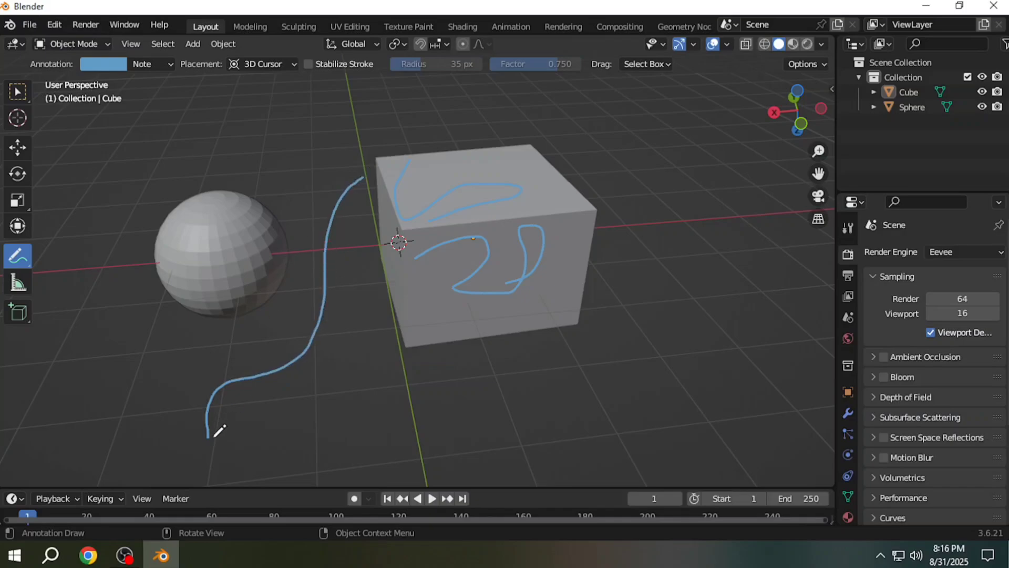
pyautogui.moveTo(231, 447)
pyautogui.mouseDown()
pyautogui.moveTo(252, 395)
pyautogui.moveTo(337, 356)
pyautogui.moveTo(369, 200)
pyautogui.mouseUp()
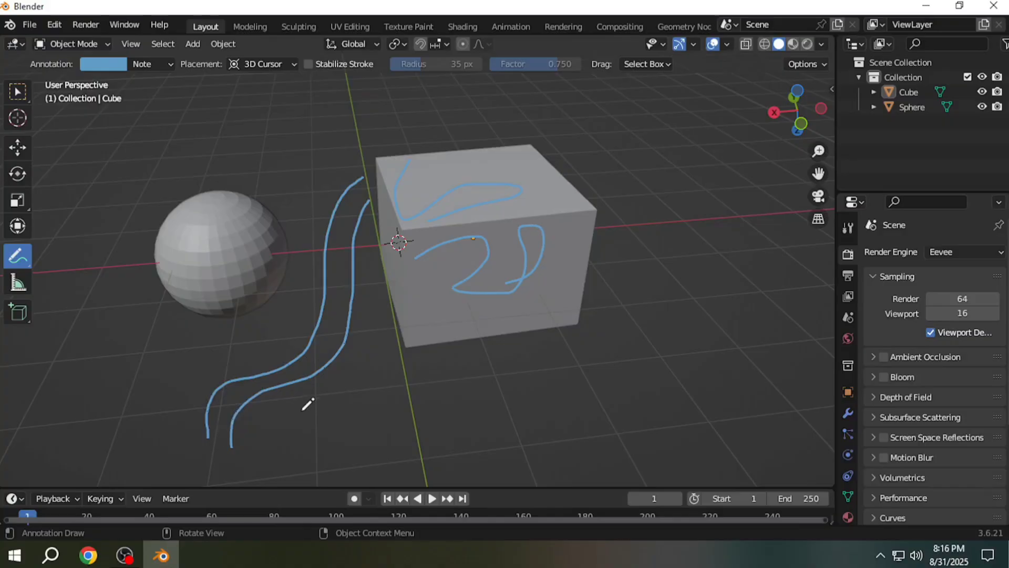
pyautogui.moveTo(371, 399)
pyautogui.mouseDown(button='middle')
pyautogui.moveTo(360, 378)
pyautogui.moveTo(341, 392)
pyautogui.mouseUp(button='middle')
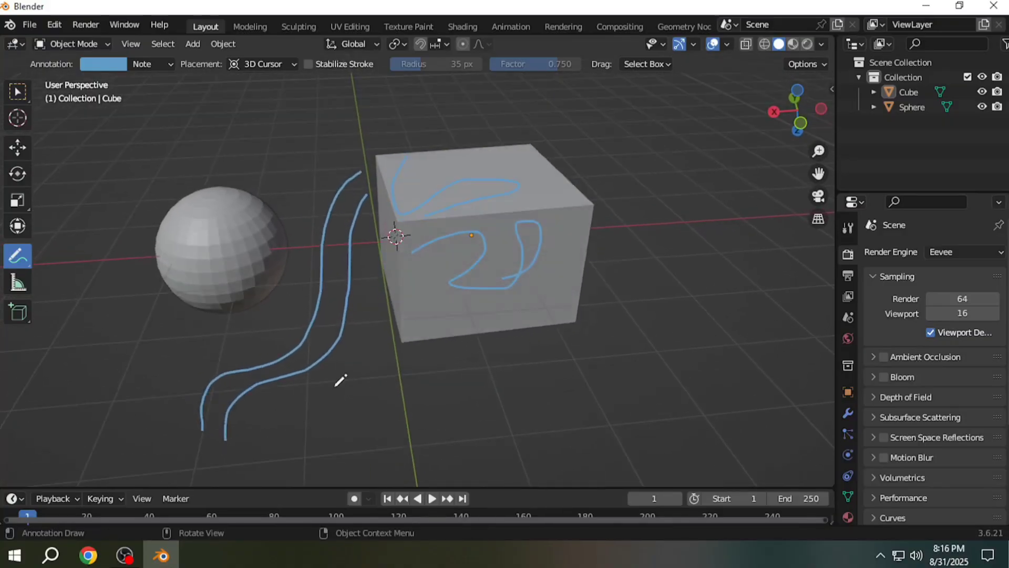
# - Draw a second cube with the Add Cube tool beside the existing cube, on the side away from the sphere
pyautogui.click(14, 321)
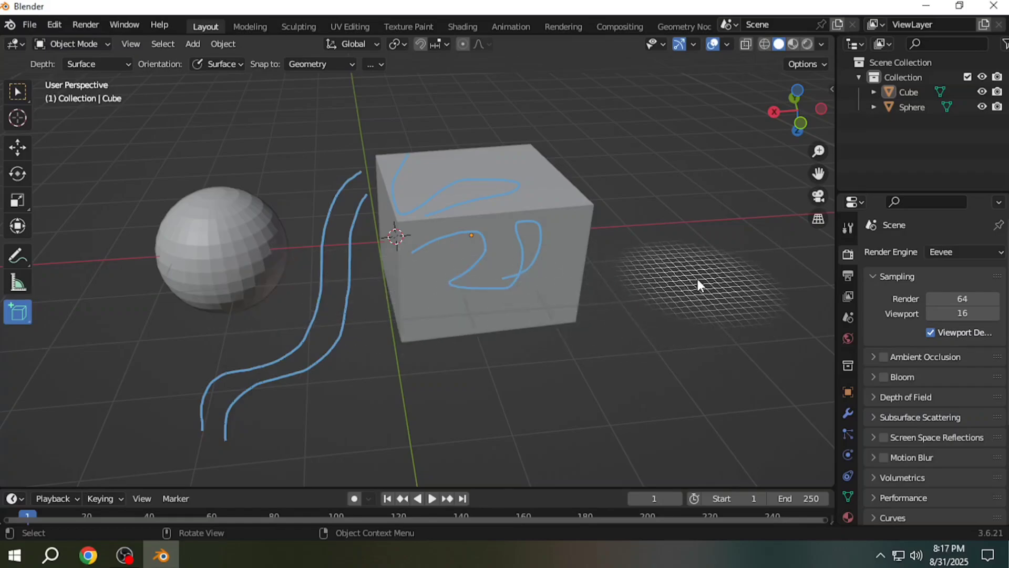
pyautogui.moveTo(684, 267); pyautogui.dragTo(670, 381)
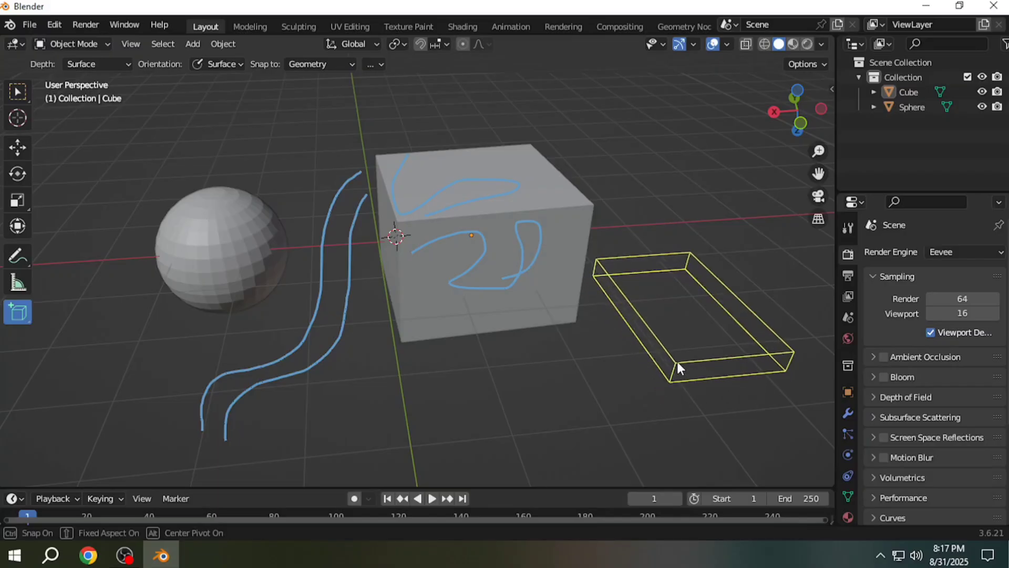
pyautogui.click(721, 257)
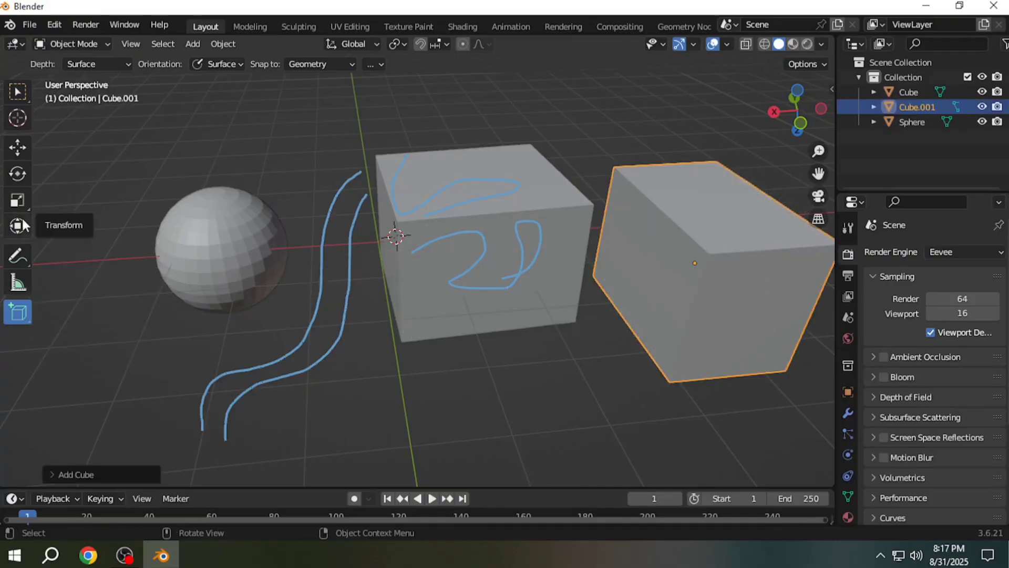
# - Select the original cube, the sphere and the new cube in turn with Select Box, ending with only the sphere selected
pyautogui.click(20, 96)
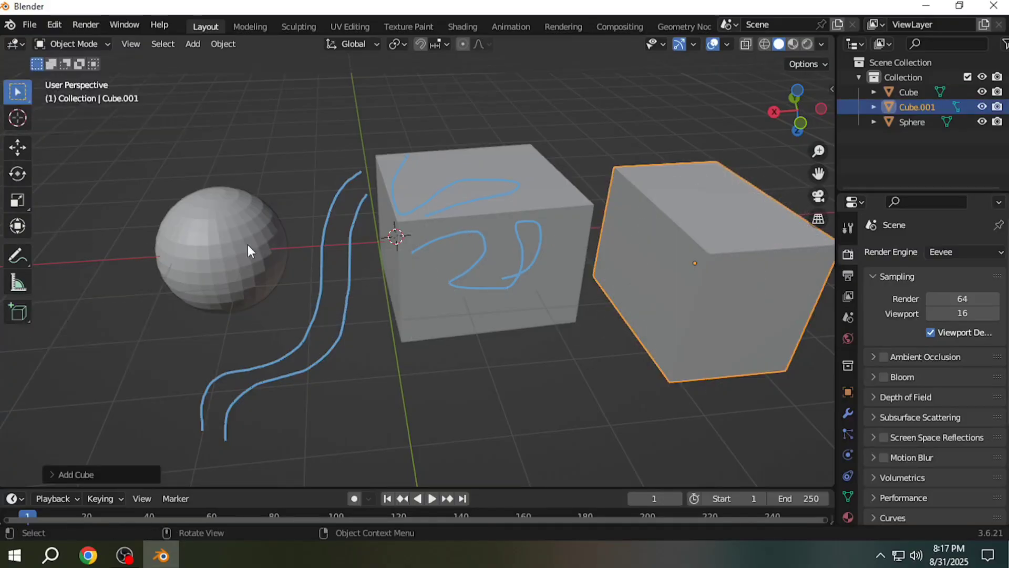
pyautogui.moveTo(248, 245); pyautogui.dragTo(412, 278, button='middle')
pyautogui.scroll(-2, 413, 279)
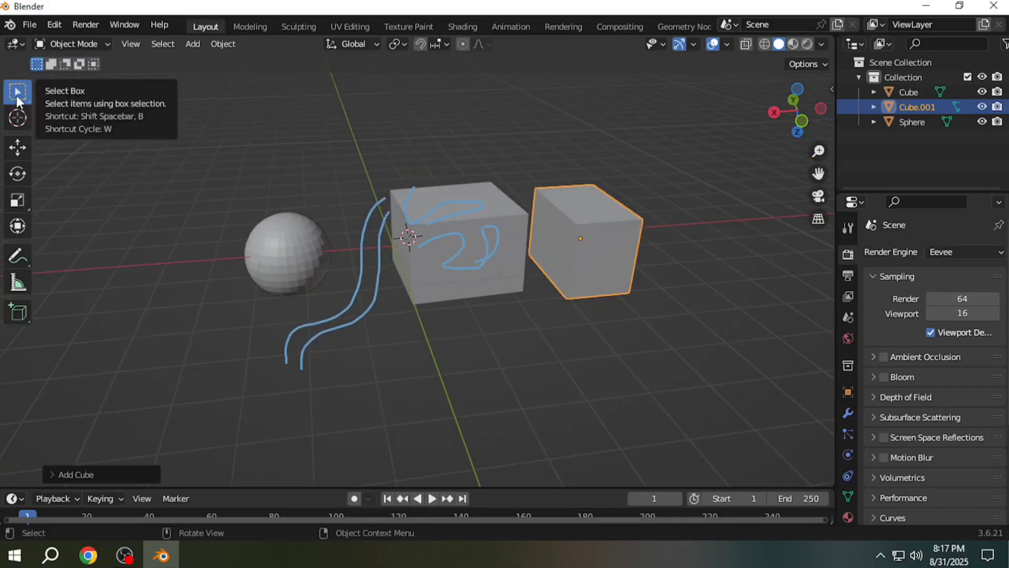
pyautogui.click(443, 262)
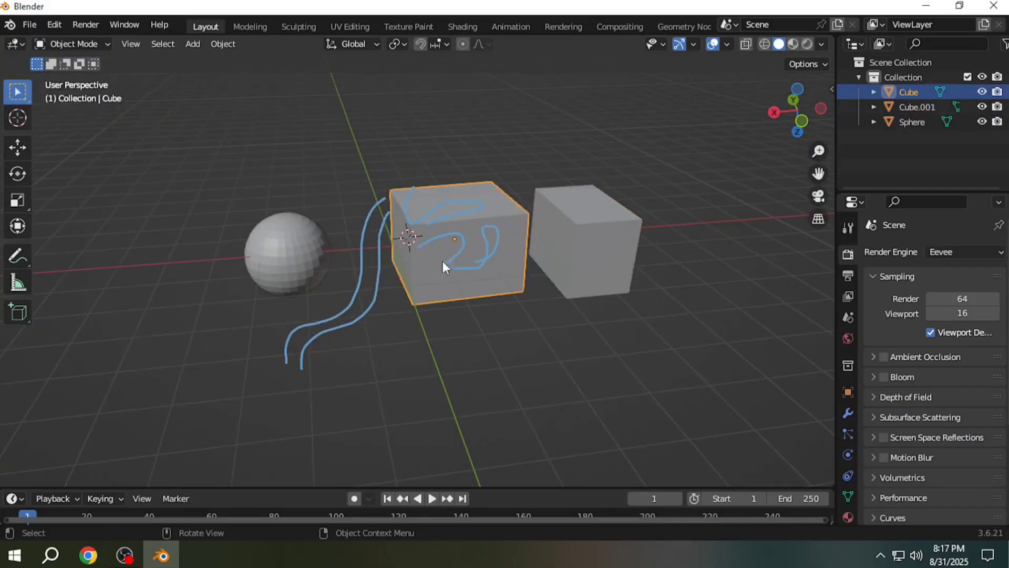
pyautogui.click(296, 260)
pyautogui.click(359, 291)
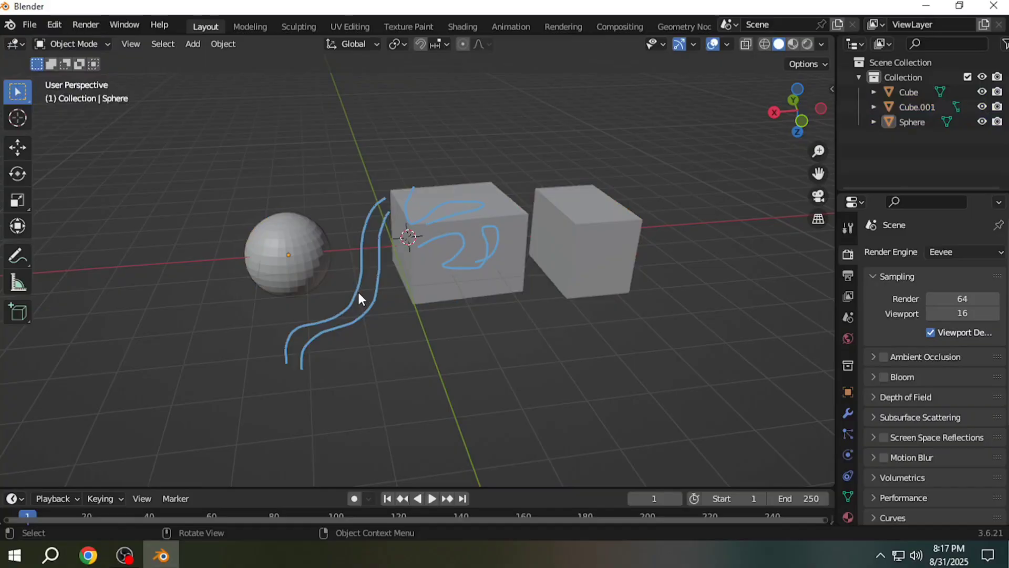
pyautogui.click(450, 267)
pyautogui.click(577, 254)
pyautogui.click(477, 254)
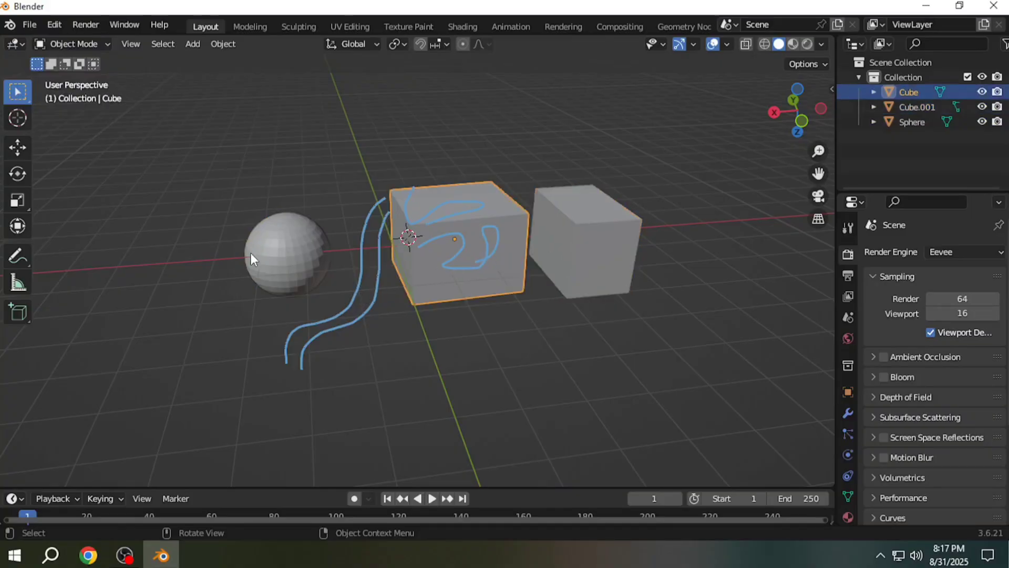
pyautogui.click(251, 254)
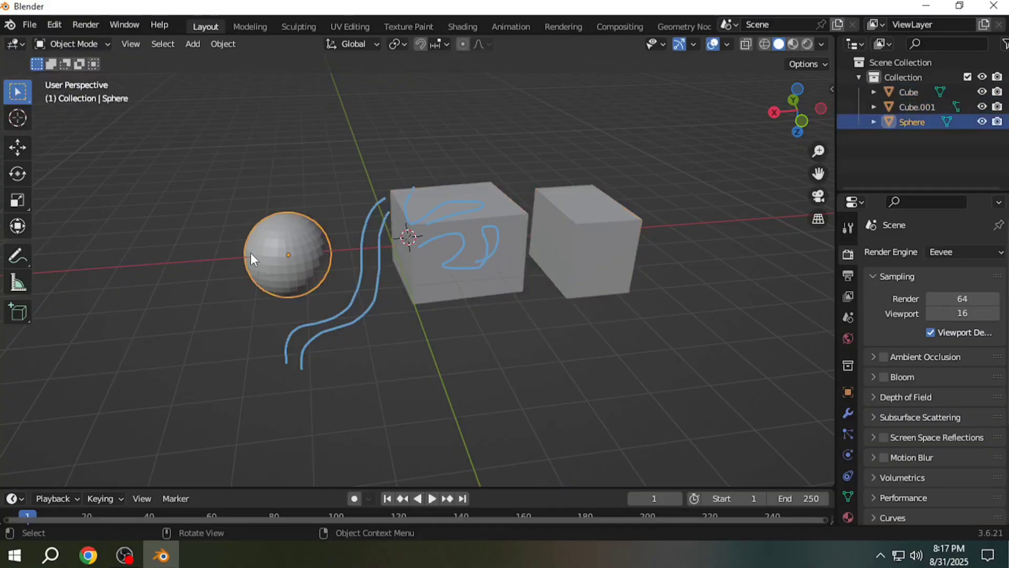
# - Examine the tool variants grouped under Select Box, Scale and Add Cube without switching tools
pyautogui.click(21, 100)
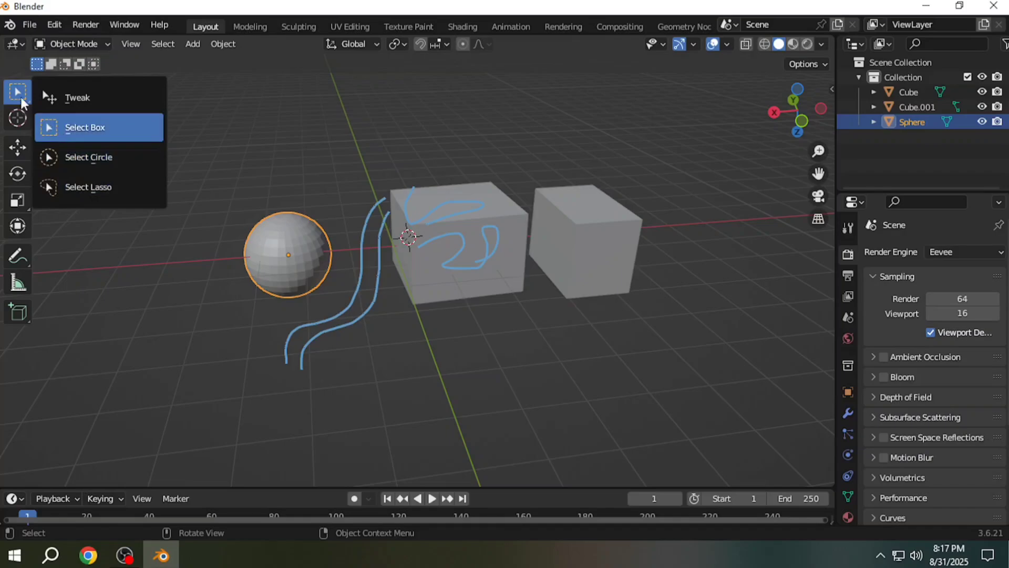
pyautogui.click(18, 199)
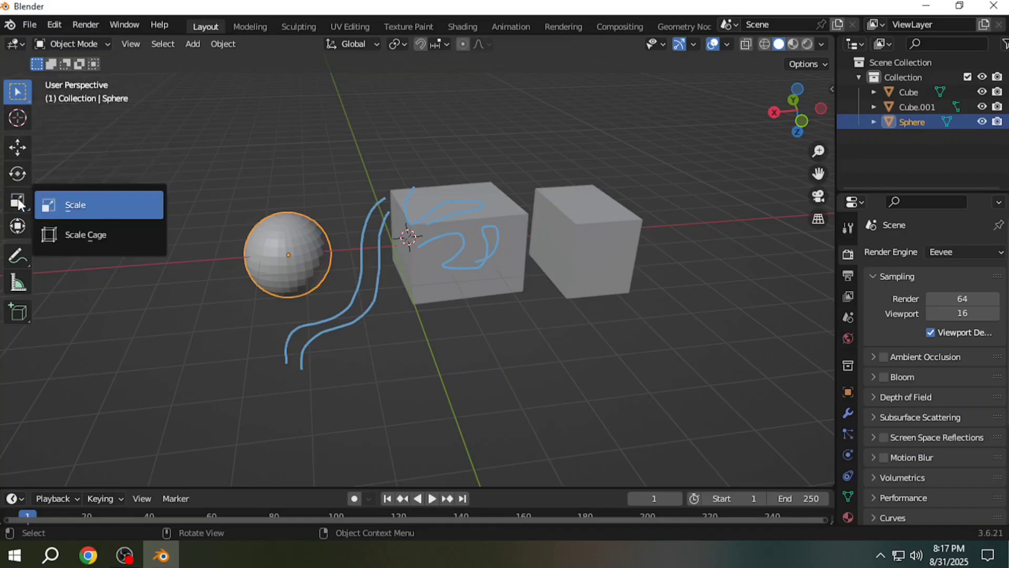
pyautogui.click(18, 198)
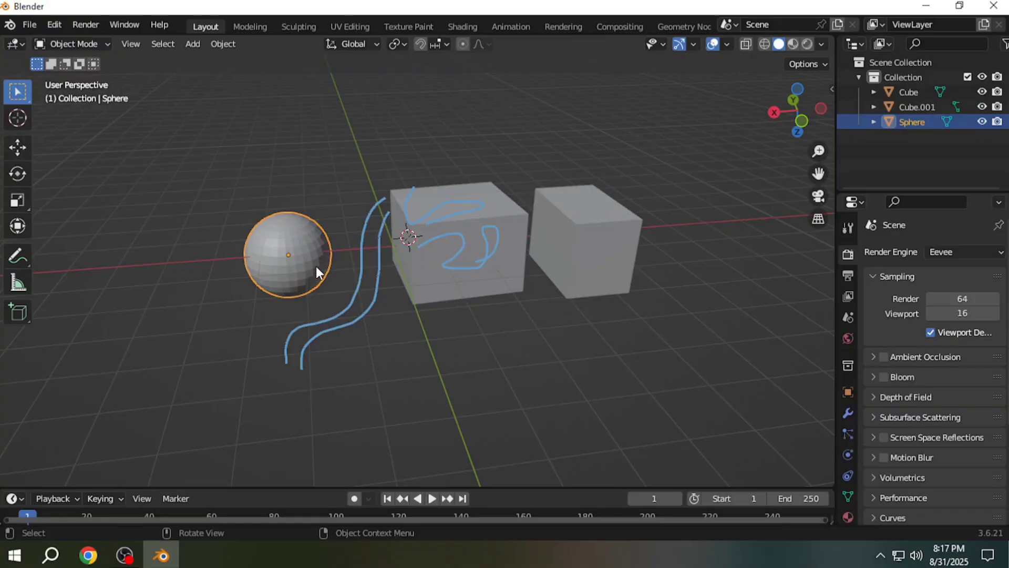
pyautogui.moveTo(492, 337); pyautogui.dragTo(513, 338, button='middle')
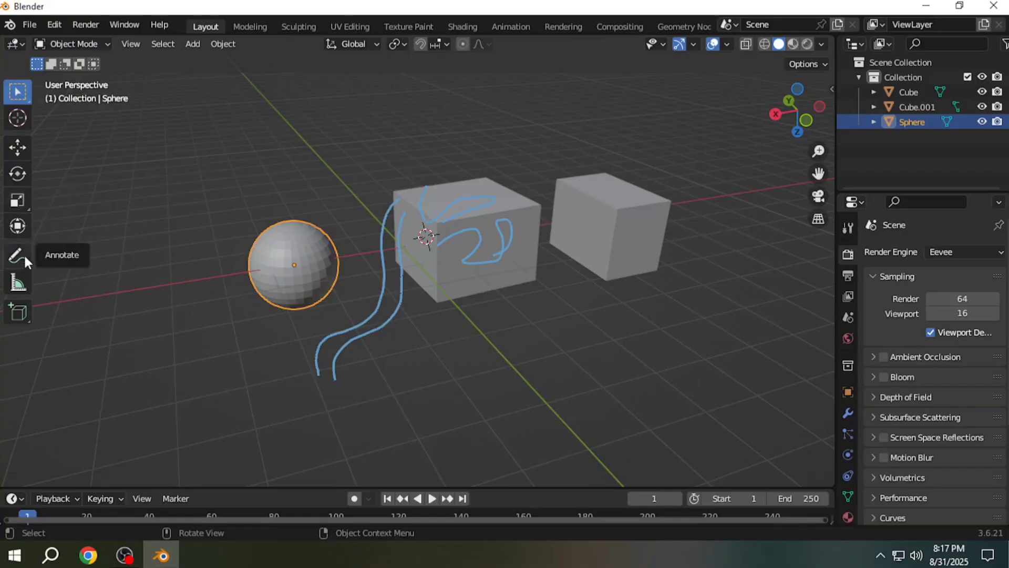
pyautogui.click(23, 316)
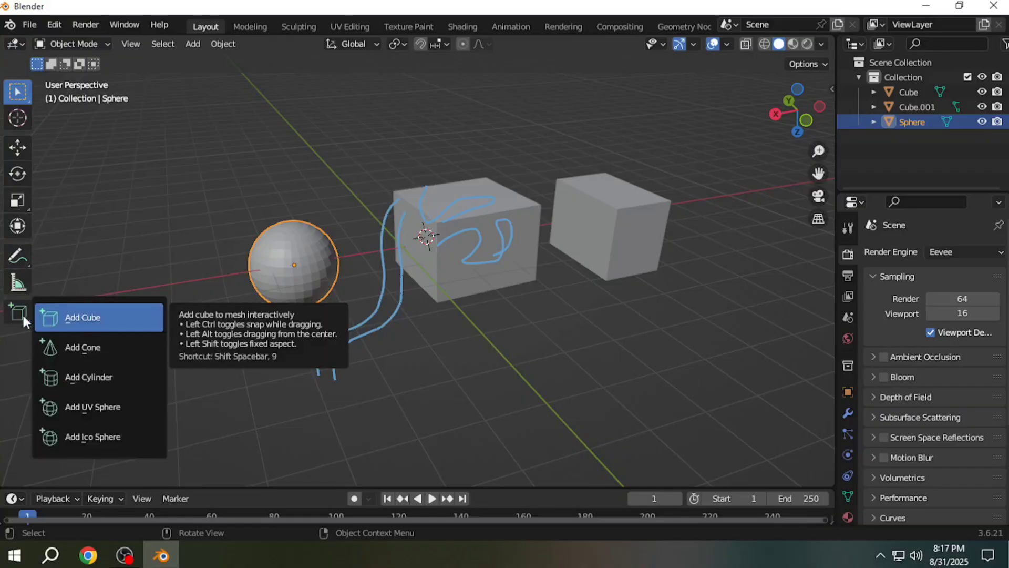
pyautogui.press('Escape')
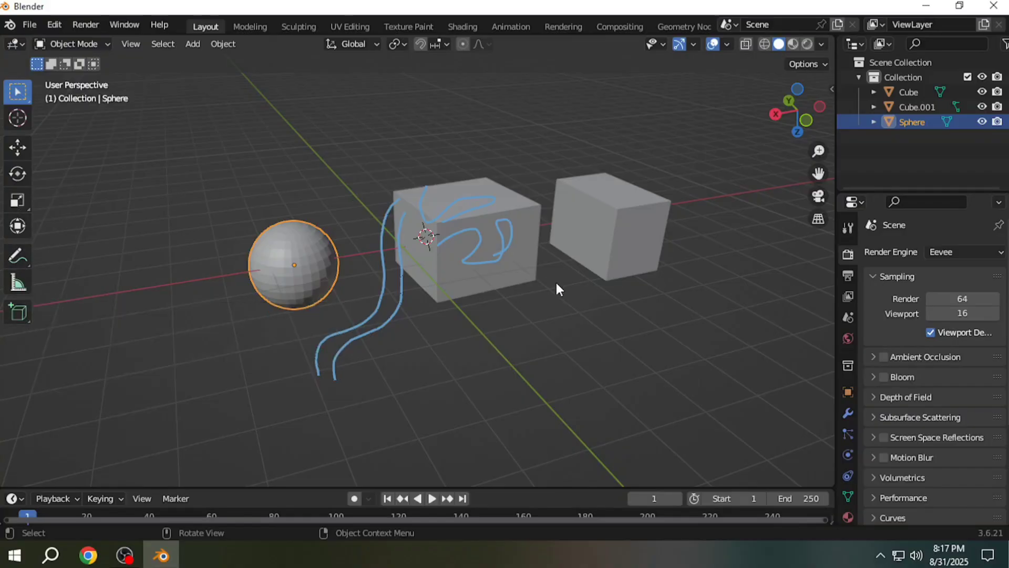
pyautogui.moveTo(558, 288); pyautogui.dragTo(519, 315, button='middle')
pyautogui.keyDown('shift'); pyautogui.moveTo(468, 349); pyautogui.dragTo(440, 321, button='middle'); pyautogui.keyUp('shift')
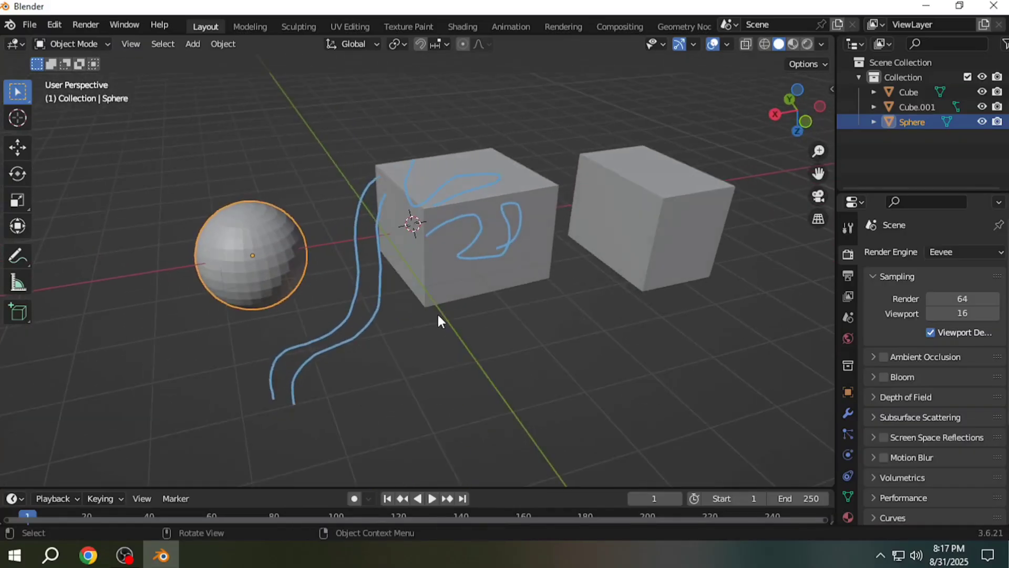
pyautogui.moveTo(491, 324); pyautogui.dragTo(459, 334, button='middle')
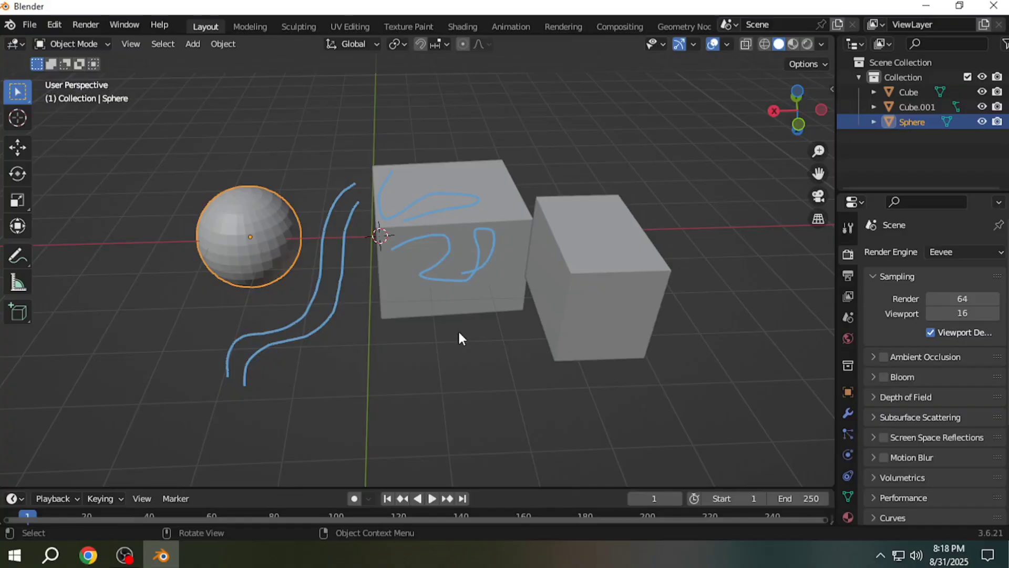
pyautogui.moveTo(286, 343); pyautogui.dragTo(518, 365, button='middle')
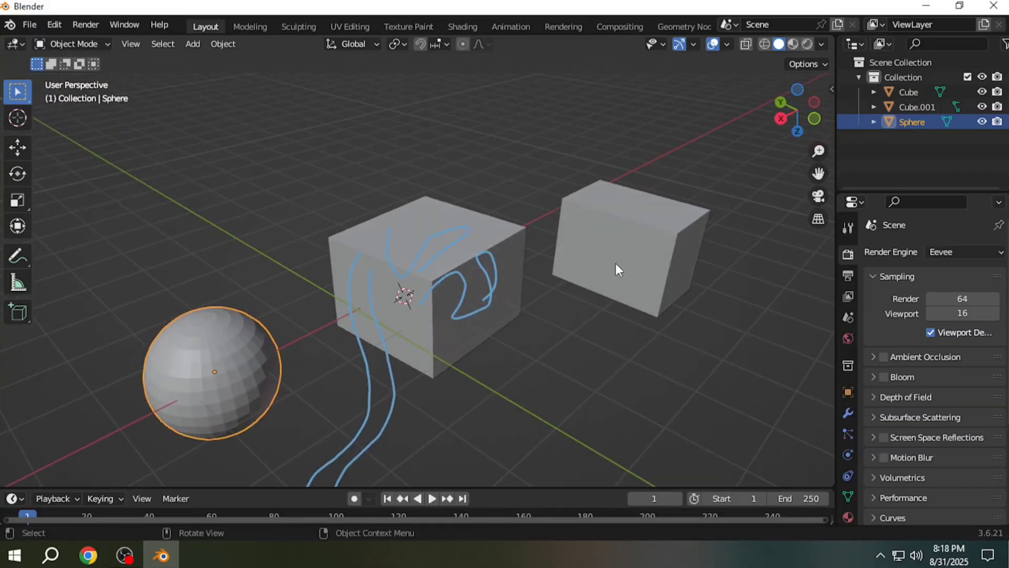